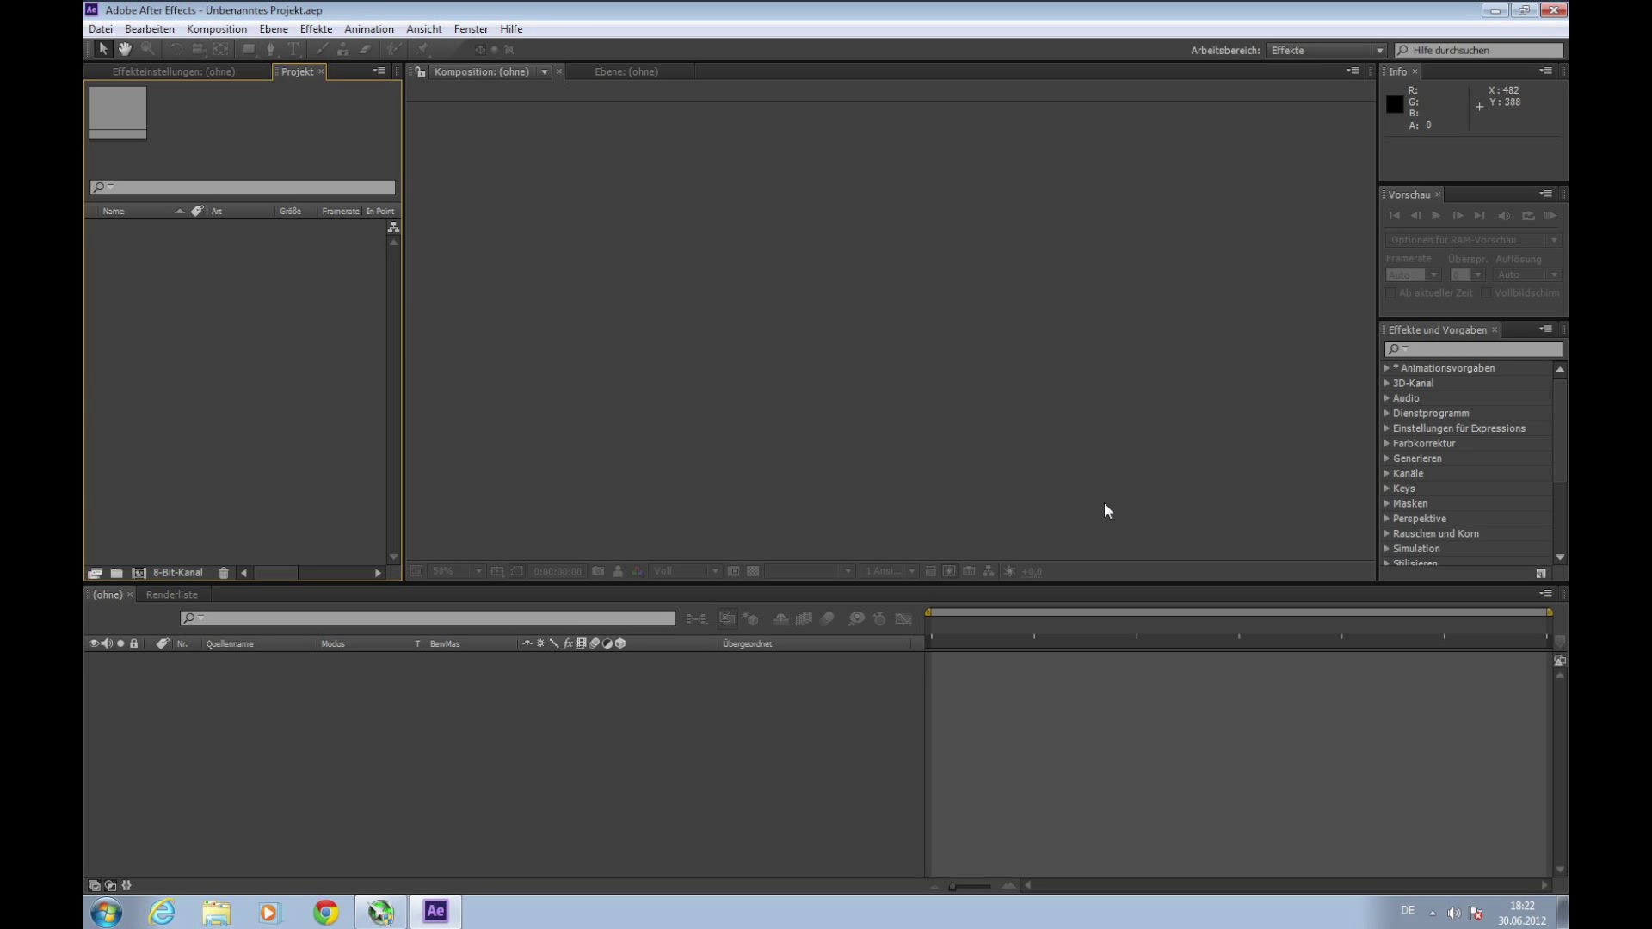
Step: Browse the effect categories menu, then close it without choosing anything
left_click(330, 31)
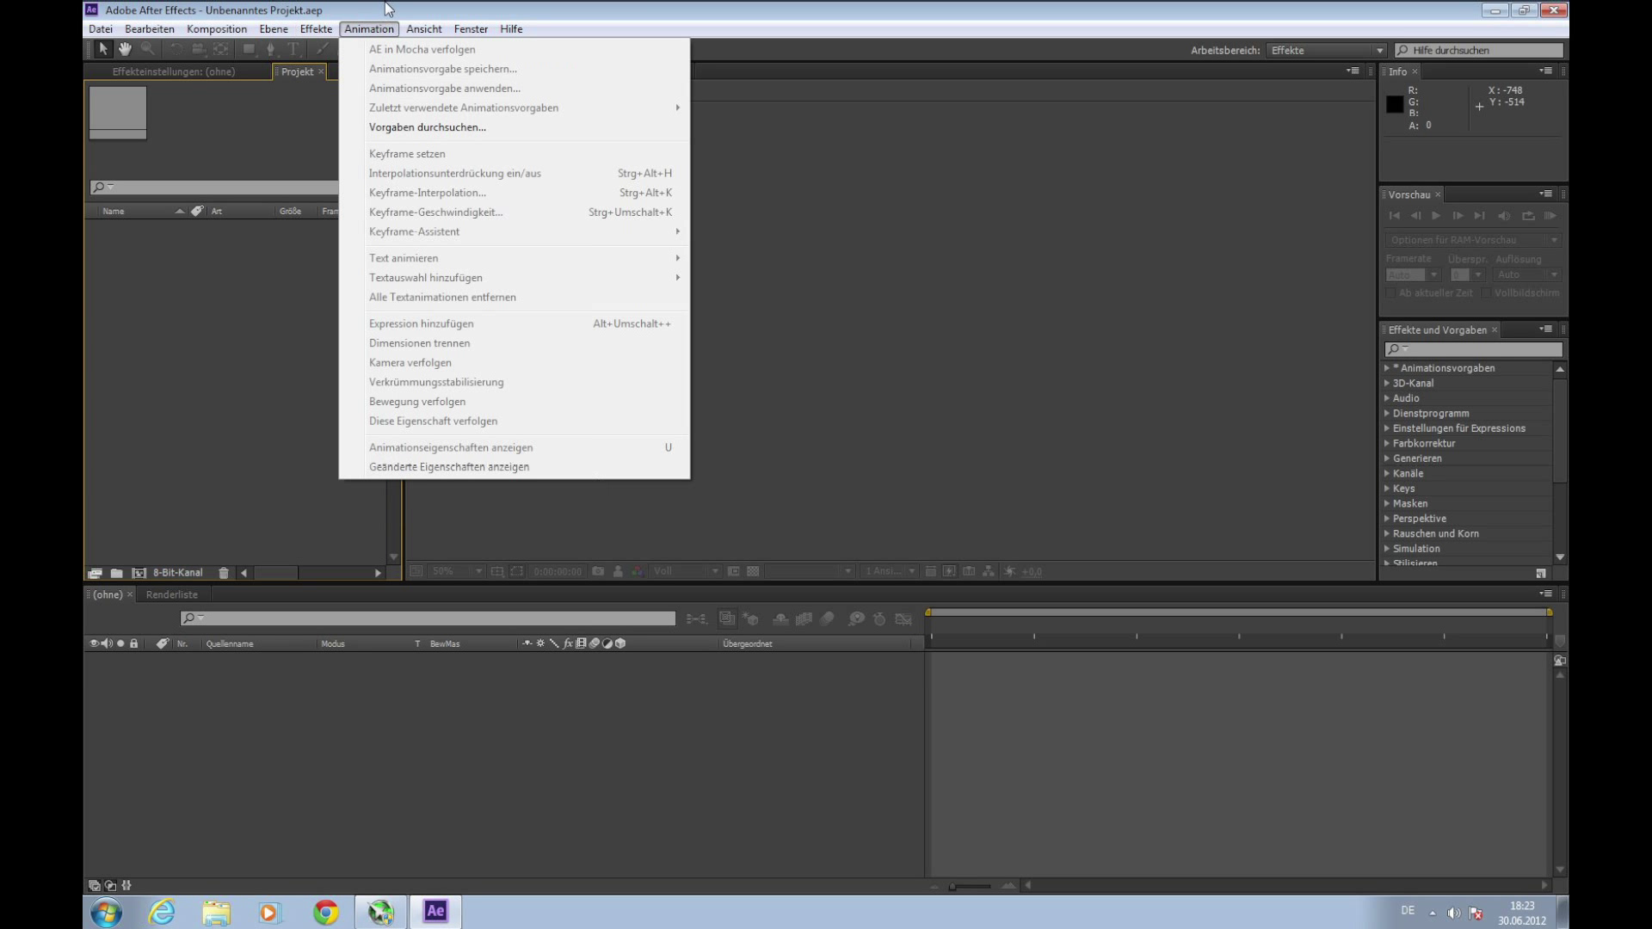
mouse_move(392, 34)
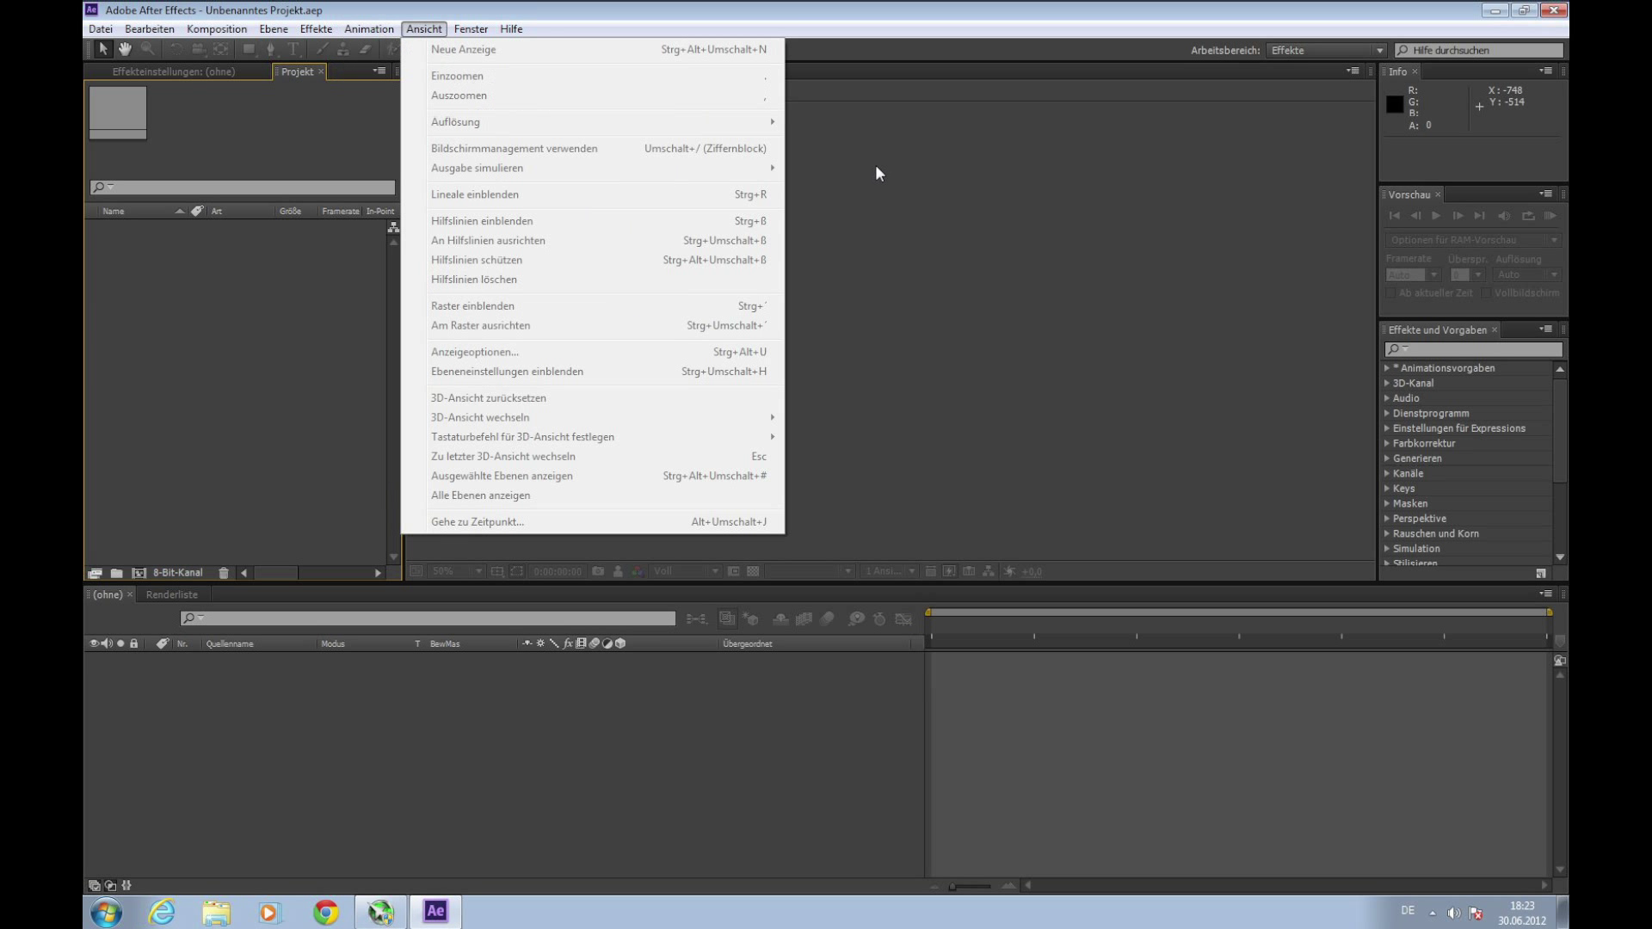
left_click(900, 198)
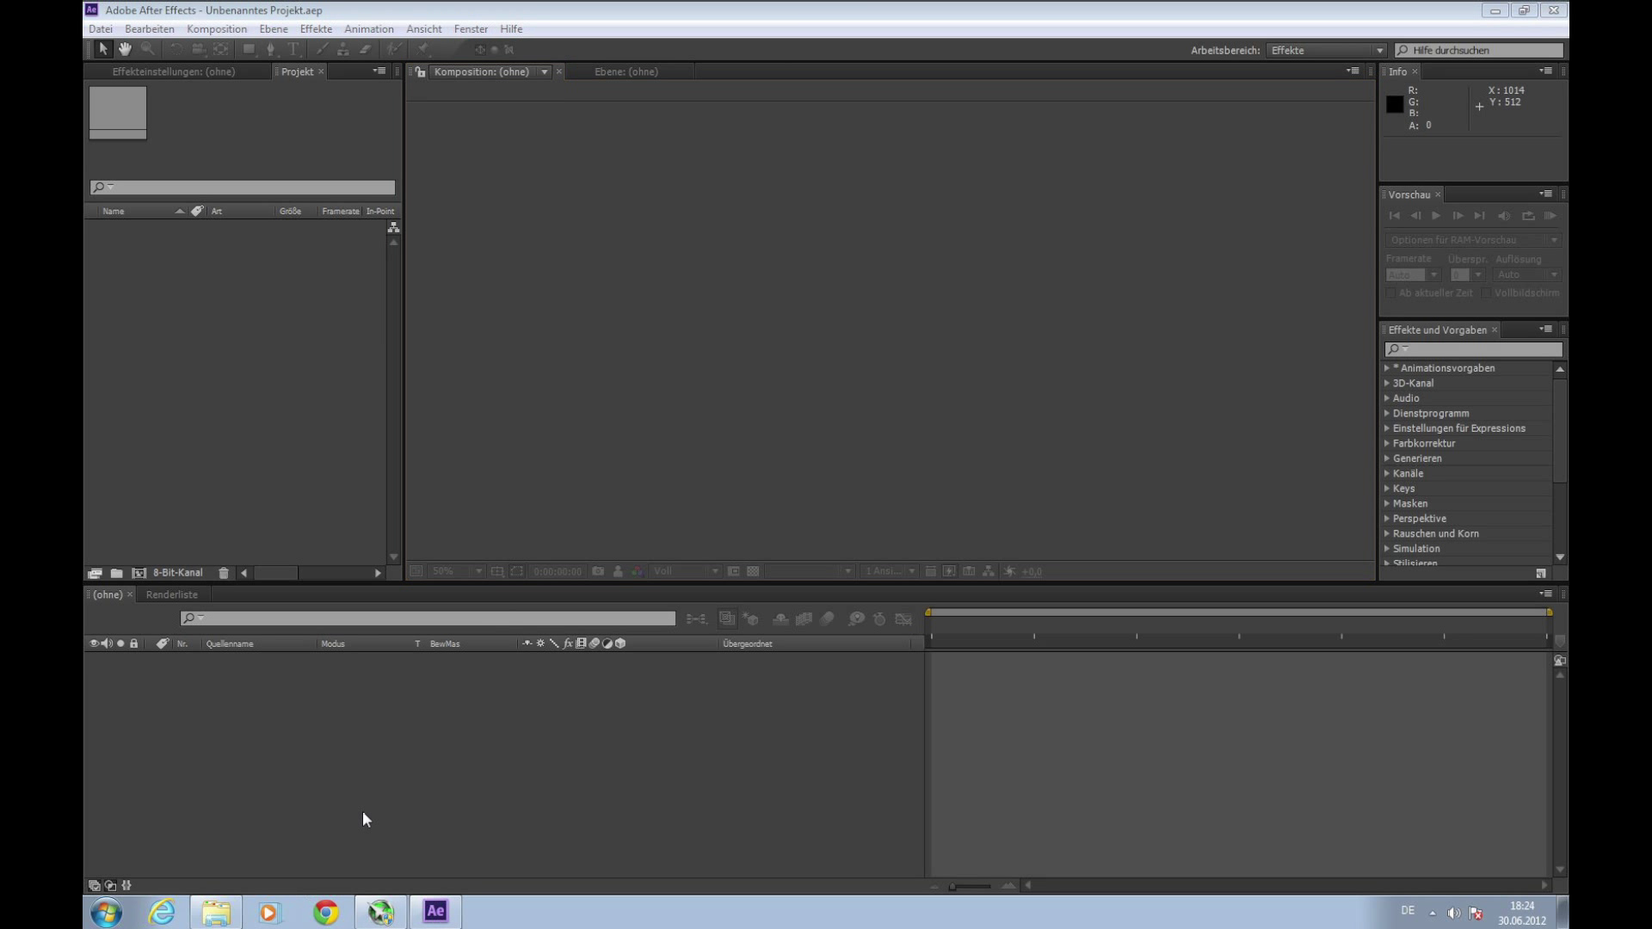
Step: Import smoke_pass from the Smoke Intro > Footage folder into the project
left_click(217, 912)
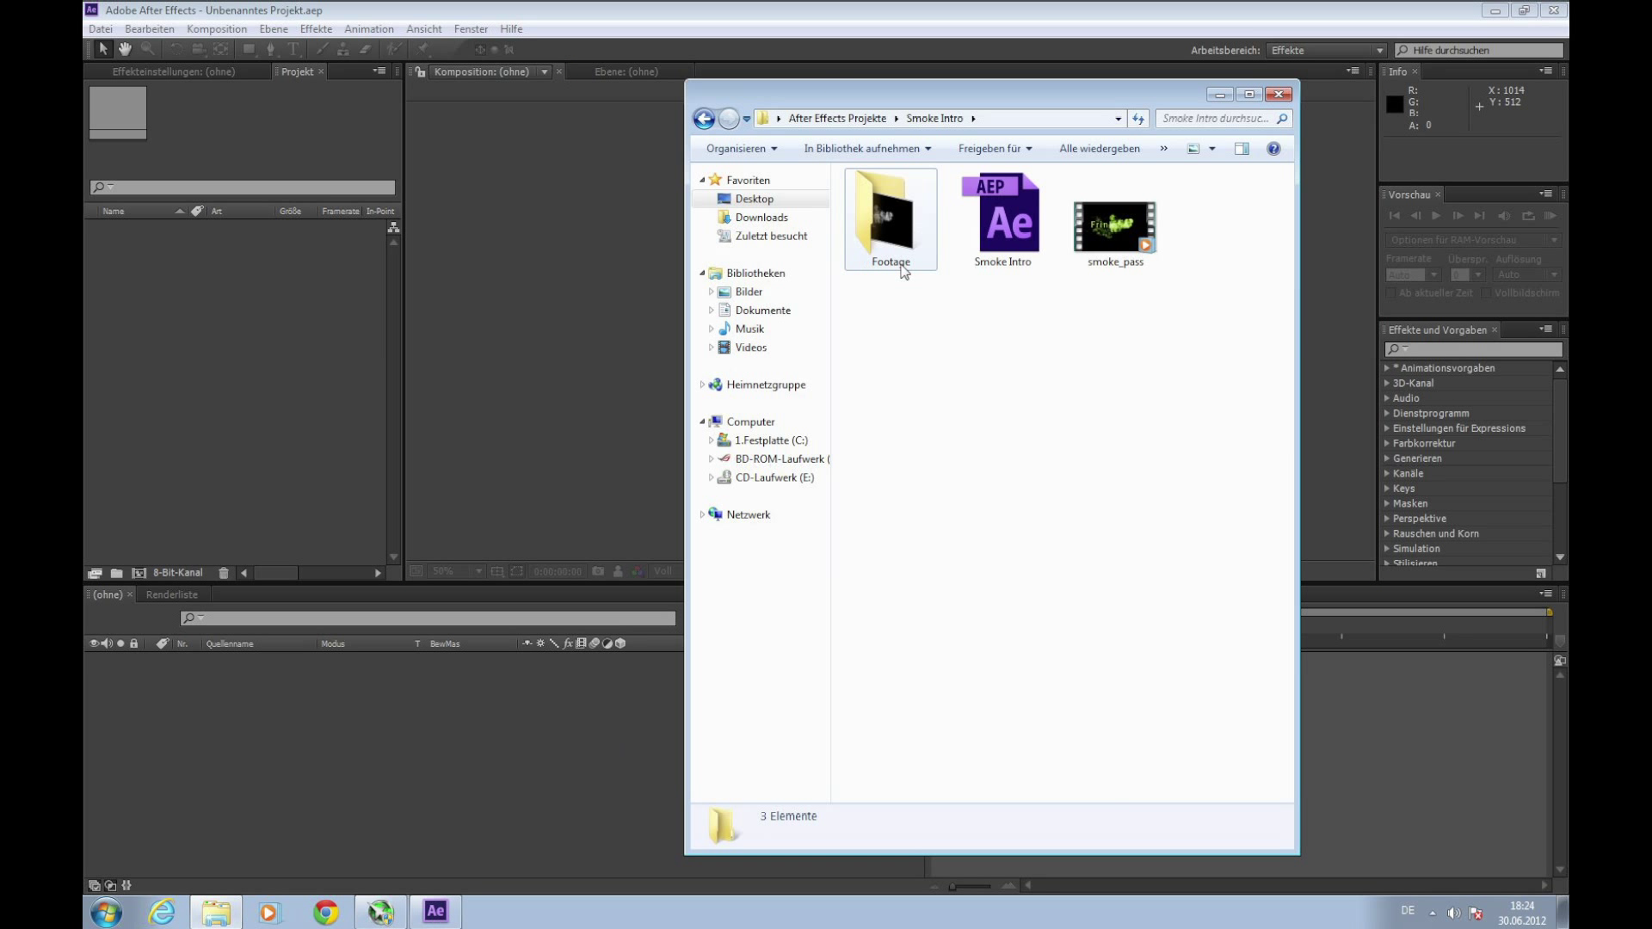
double_click(904, 237)
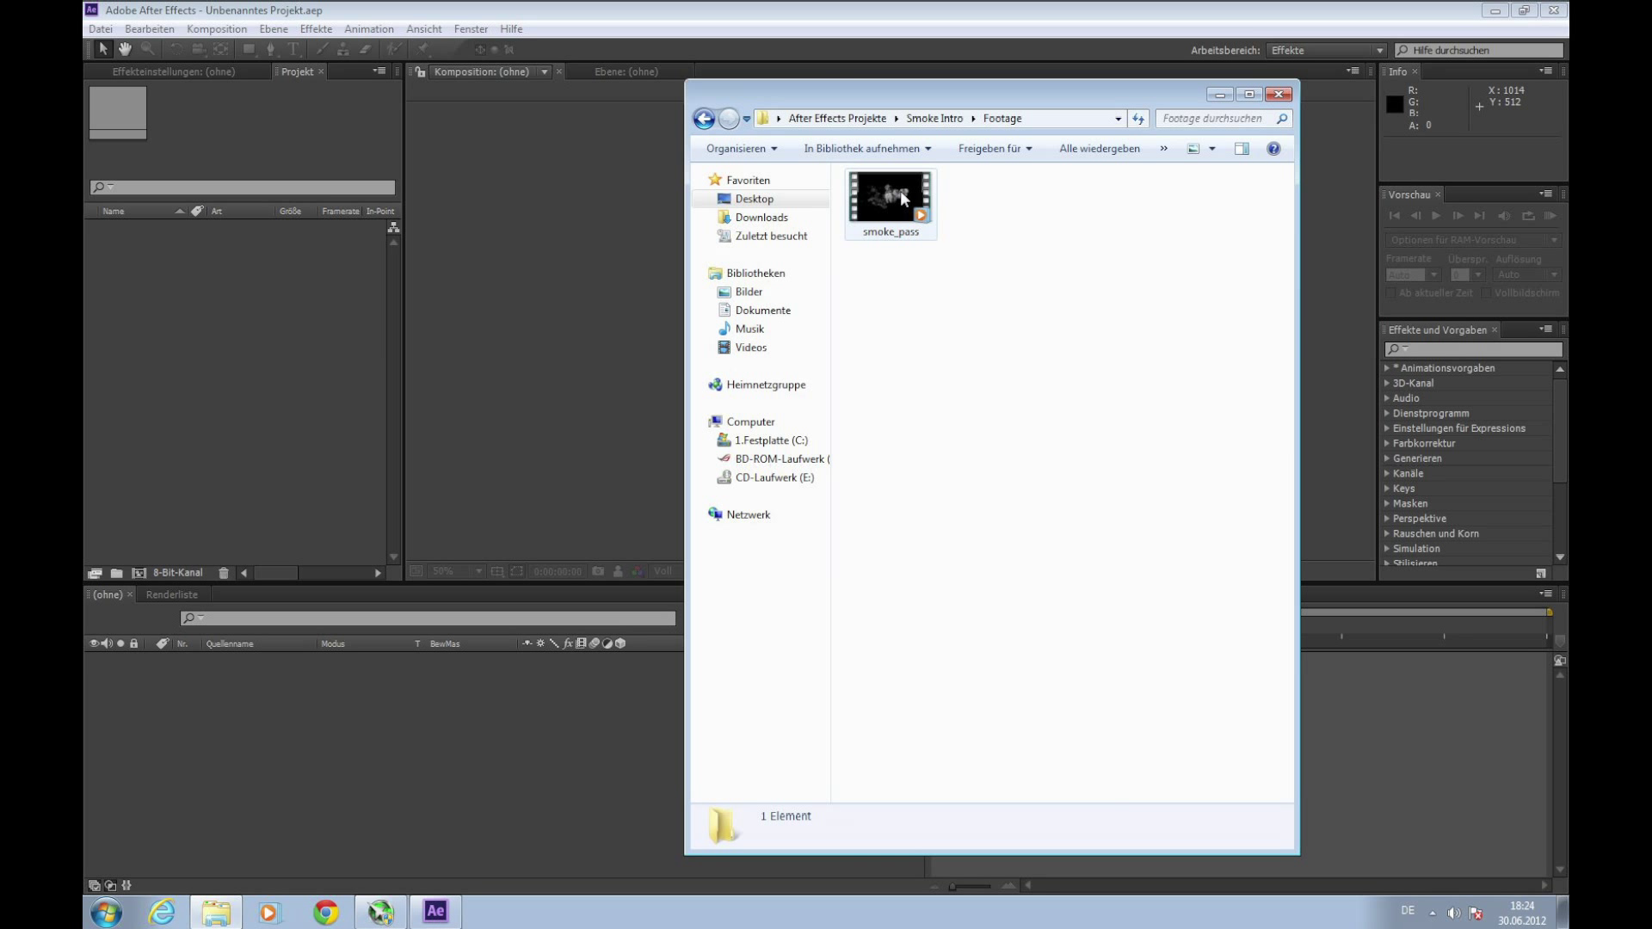
left_click_drag(900, 210, 269, 296)
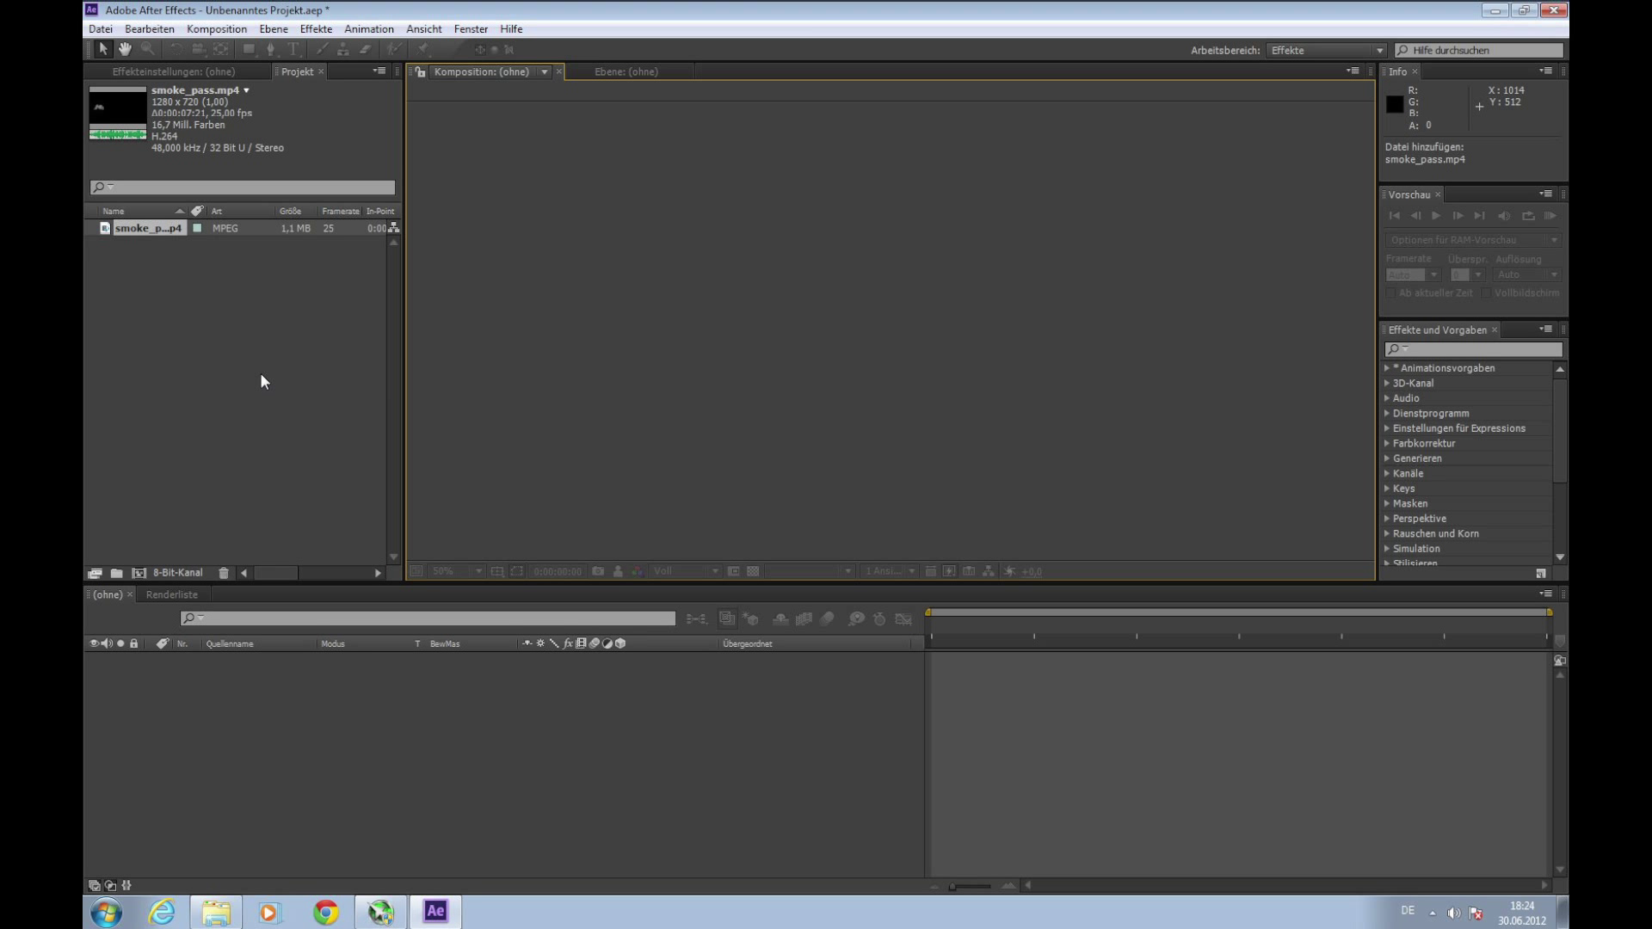
Step: Build a 1280×720, 25 fps smoke_pass comp from smoke_pass.mp4 and RAM-preview it
left_click(217, 29)
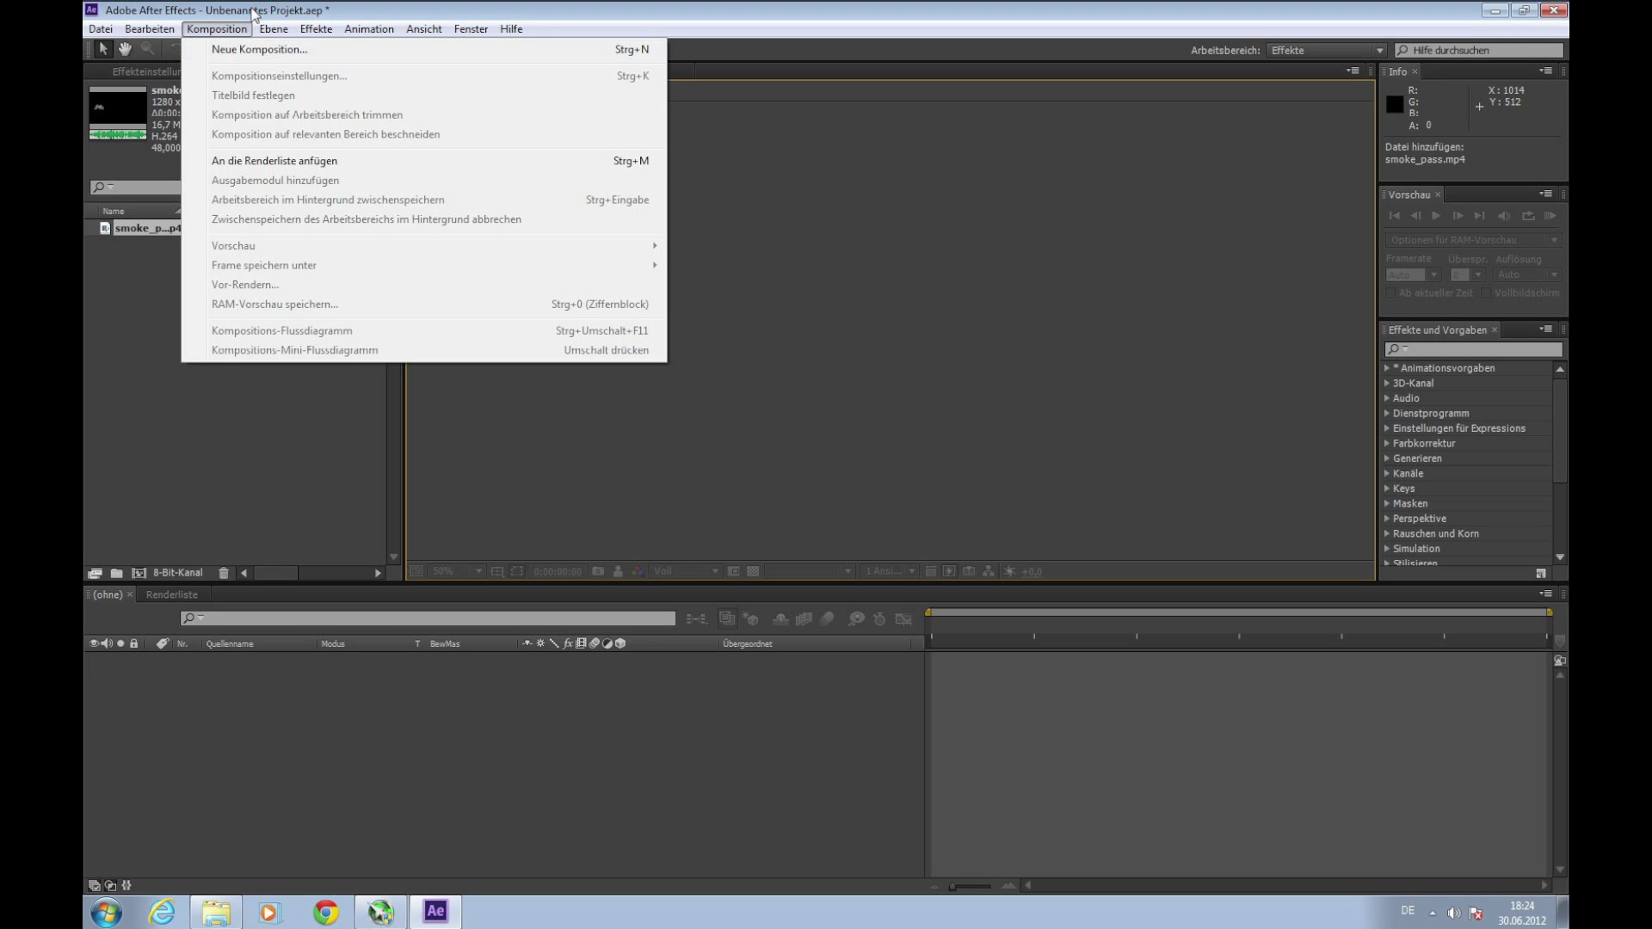
left_click(165, 411)
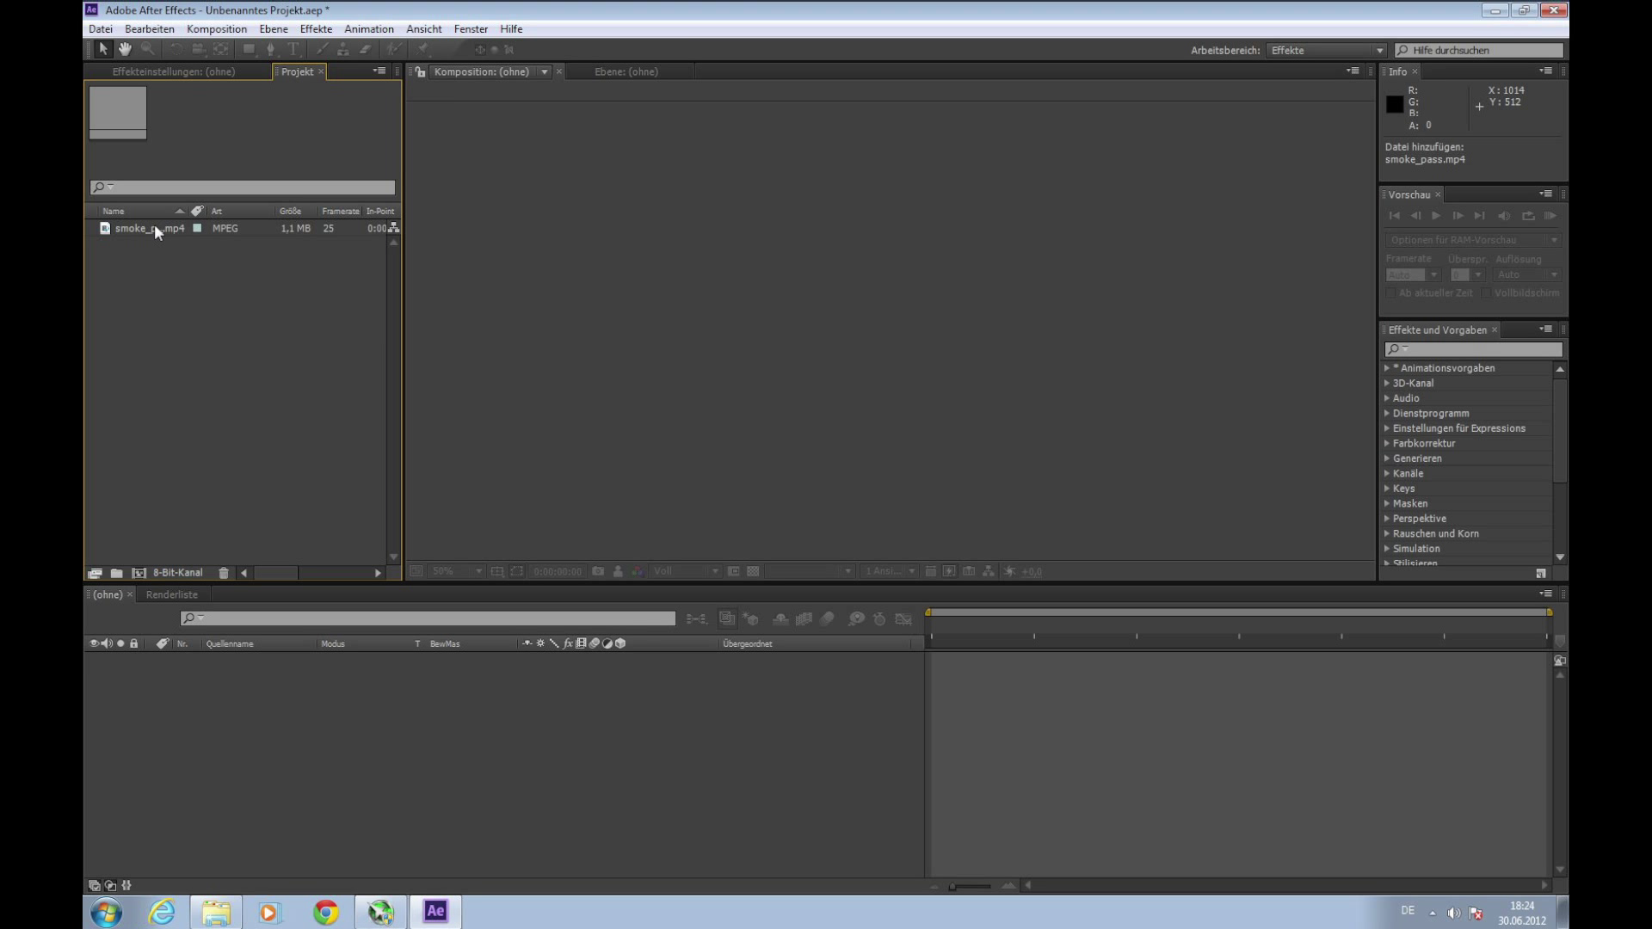
left_click_drag(153, 224, 132, 351)
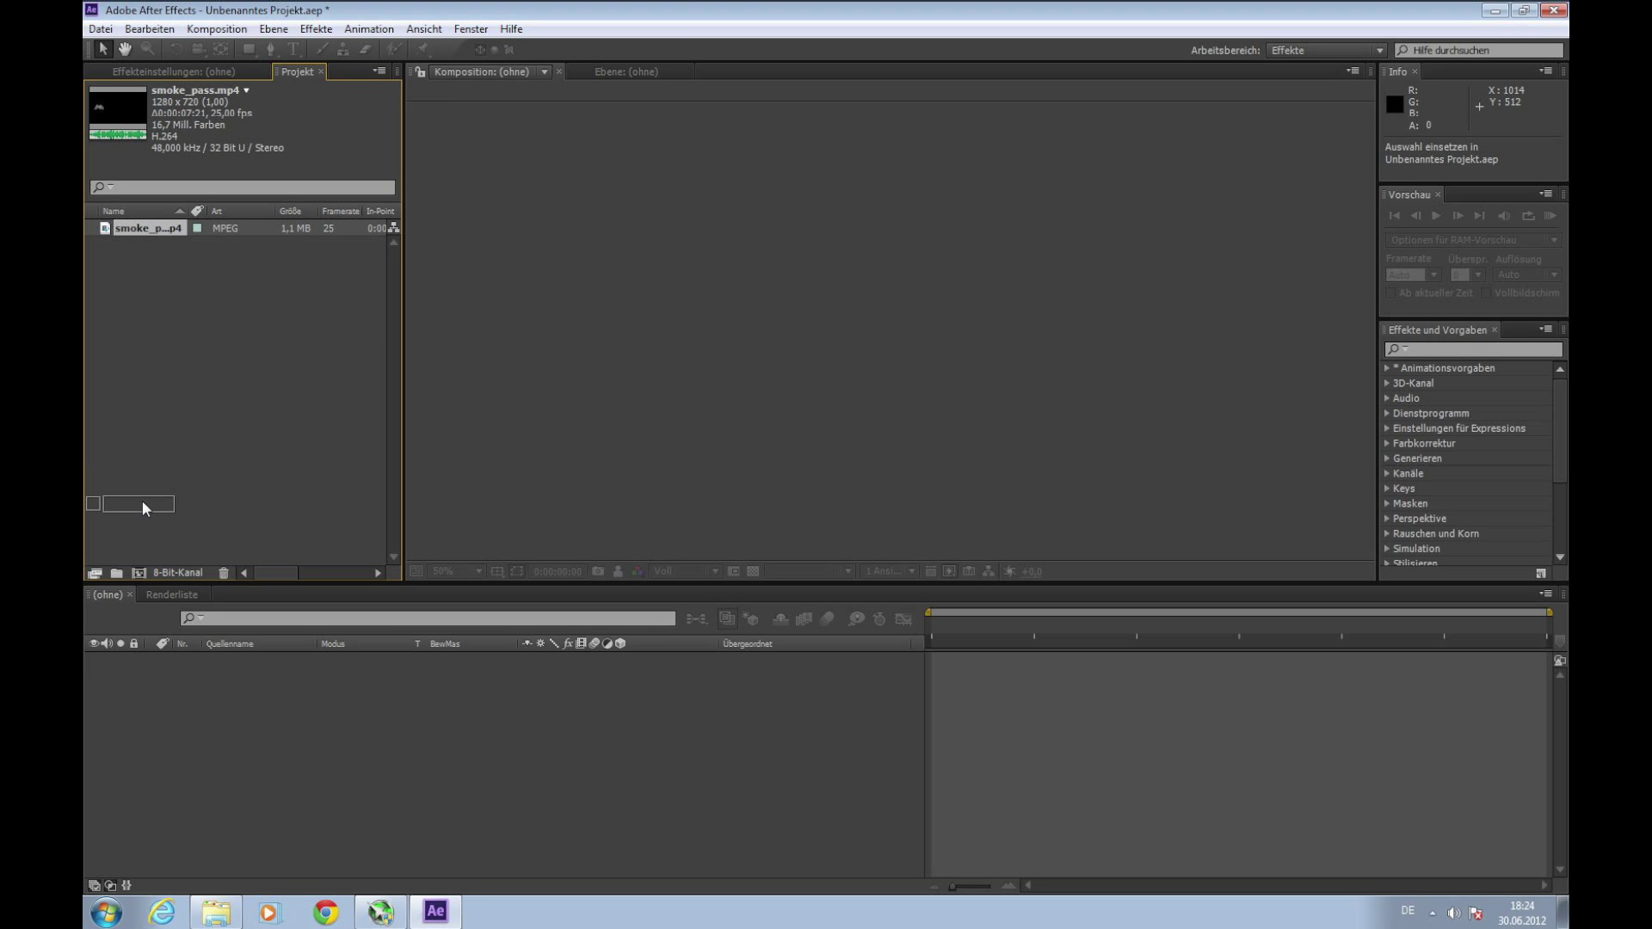
left_click_drag(143, 504, 140, 578)
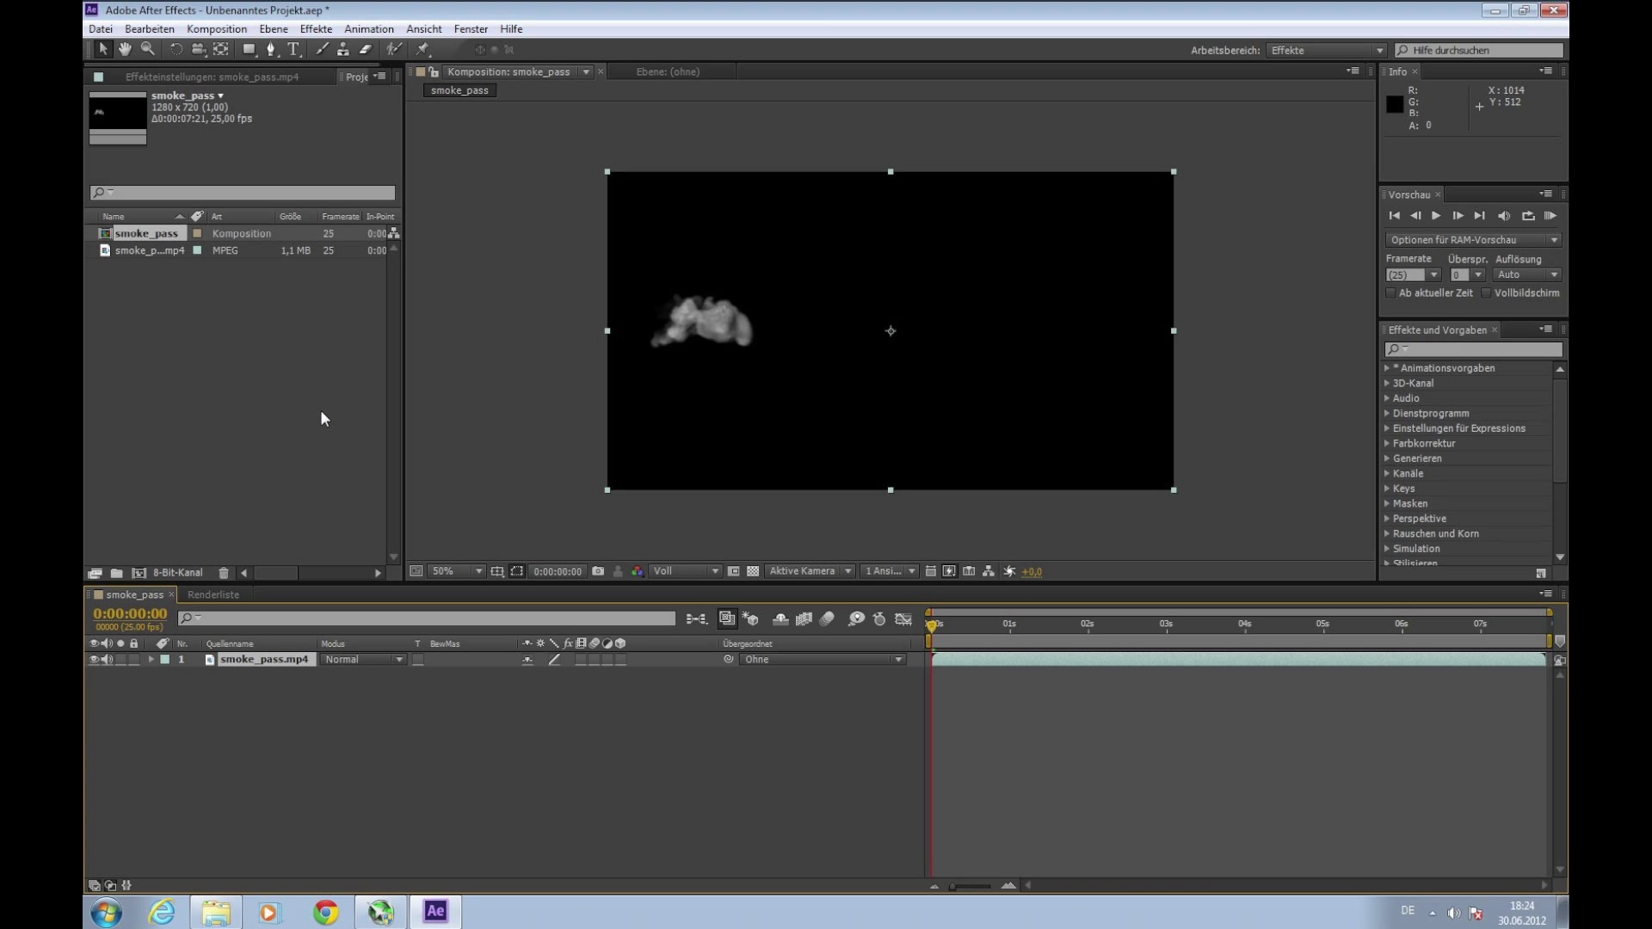
key("KP_0")
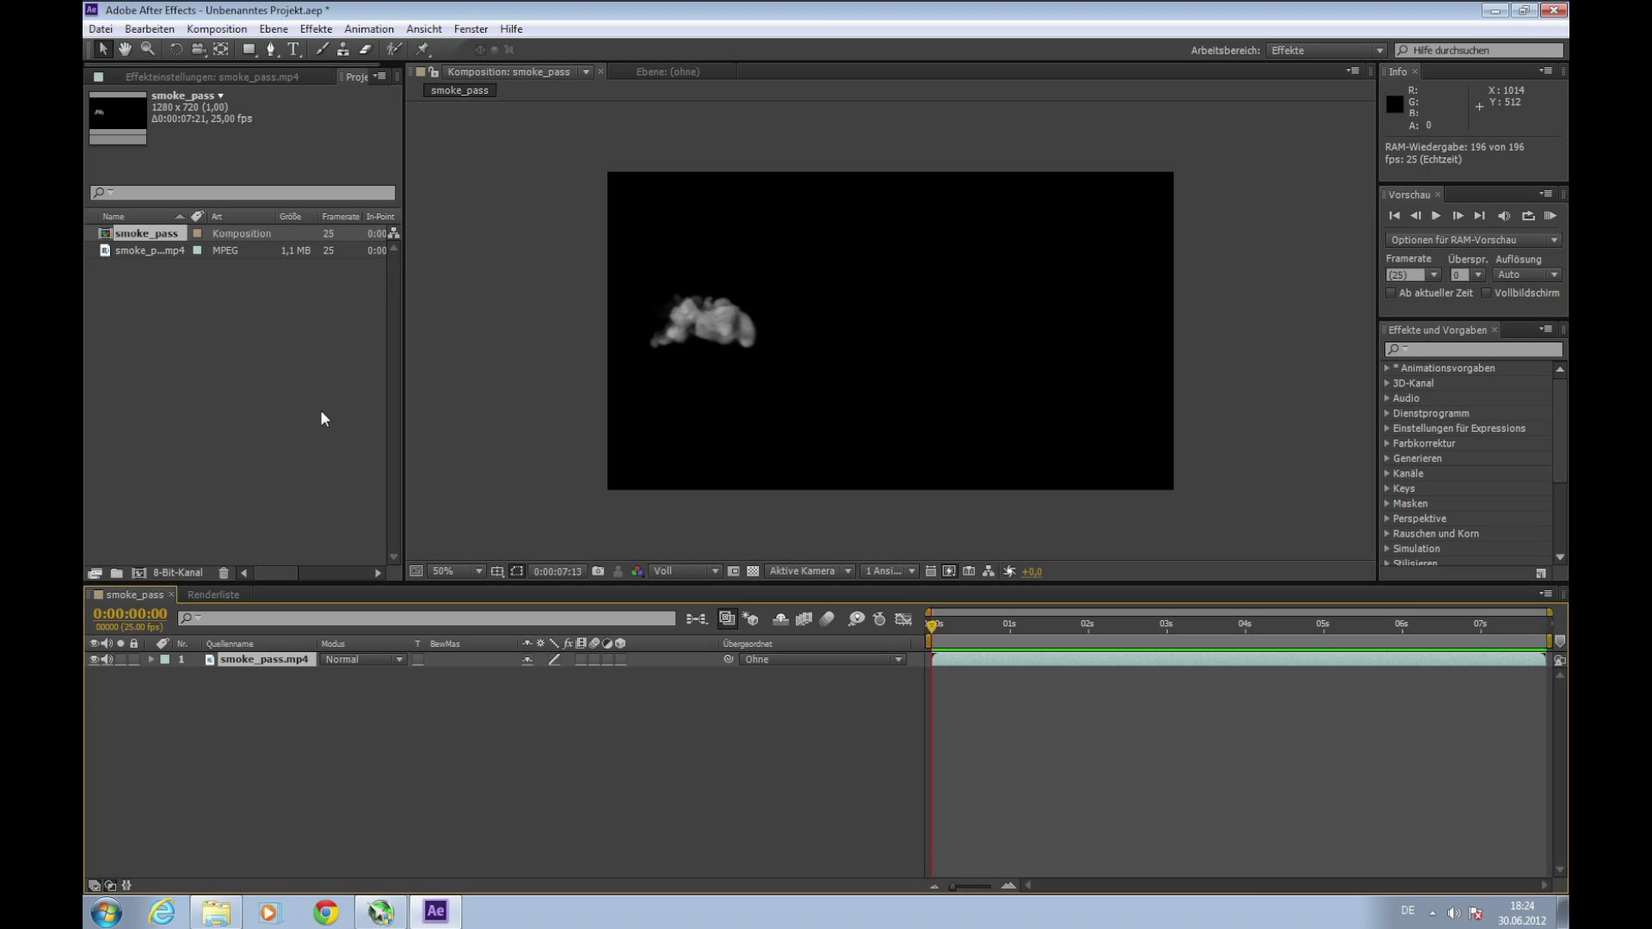
left_click(461, 417)
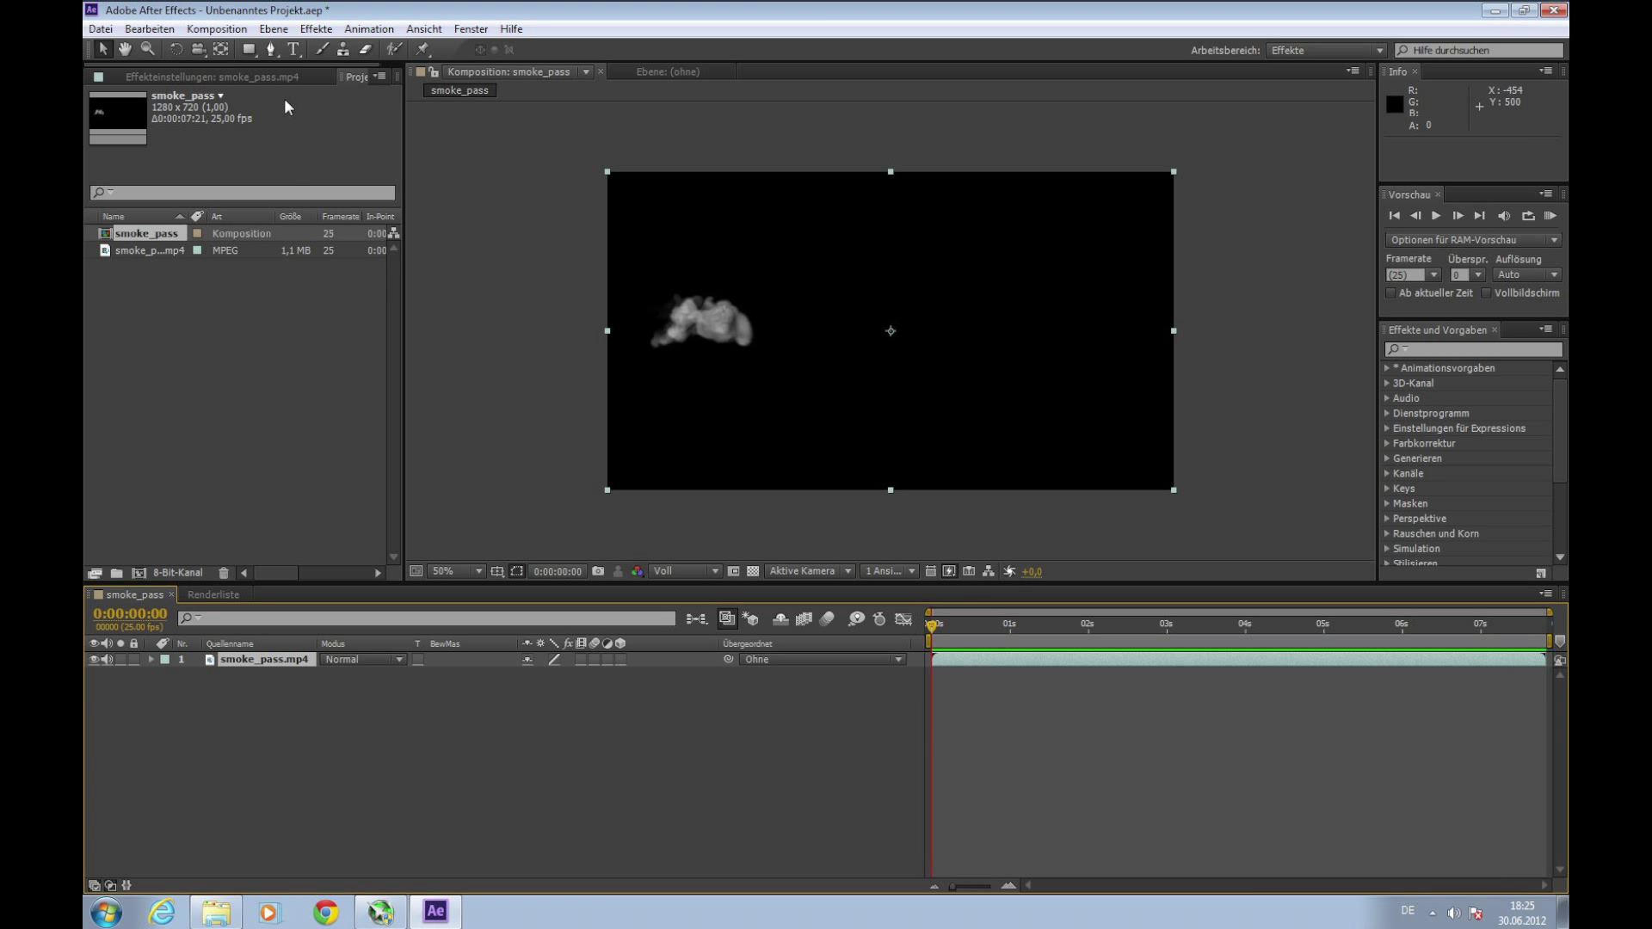
Step: Create a text layer in the composition reading Frinksify
left_click(295, 50)
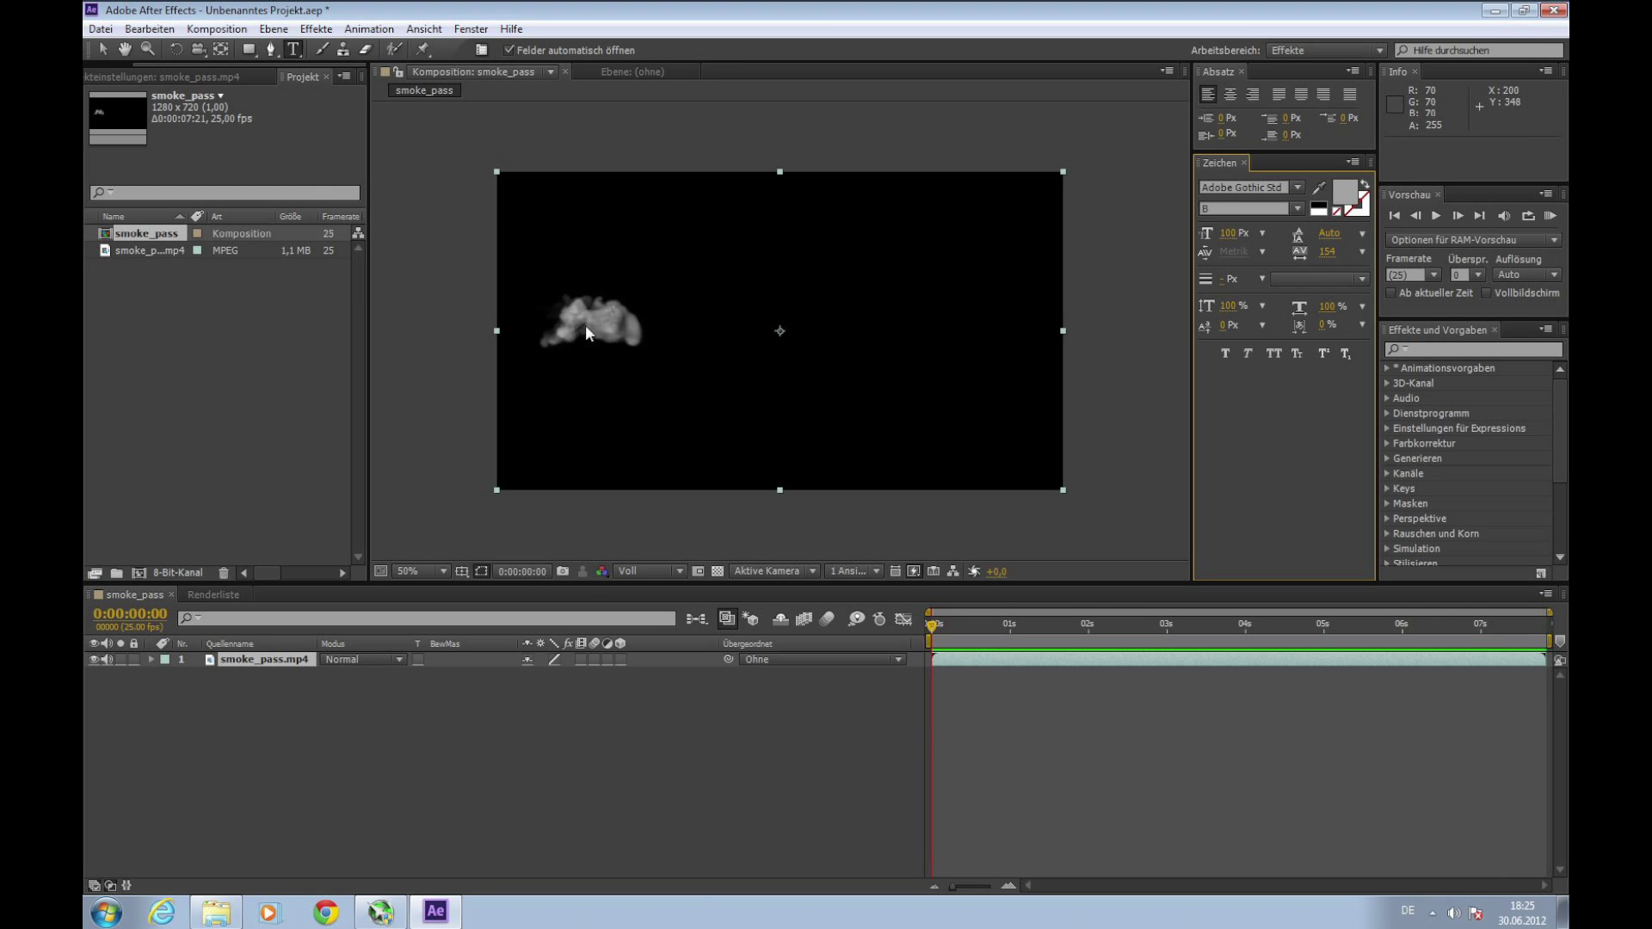
left_click(621, 332)
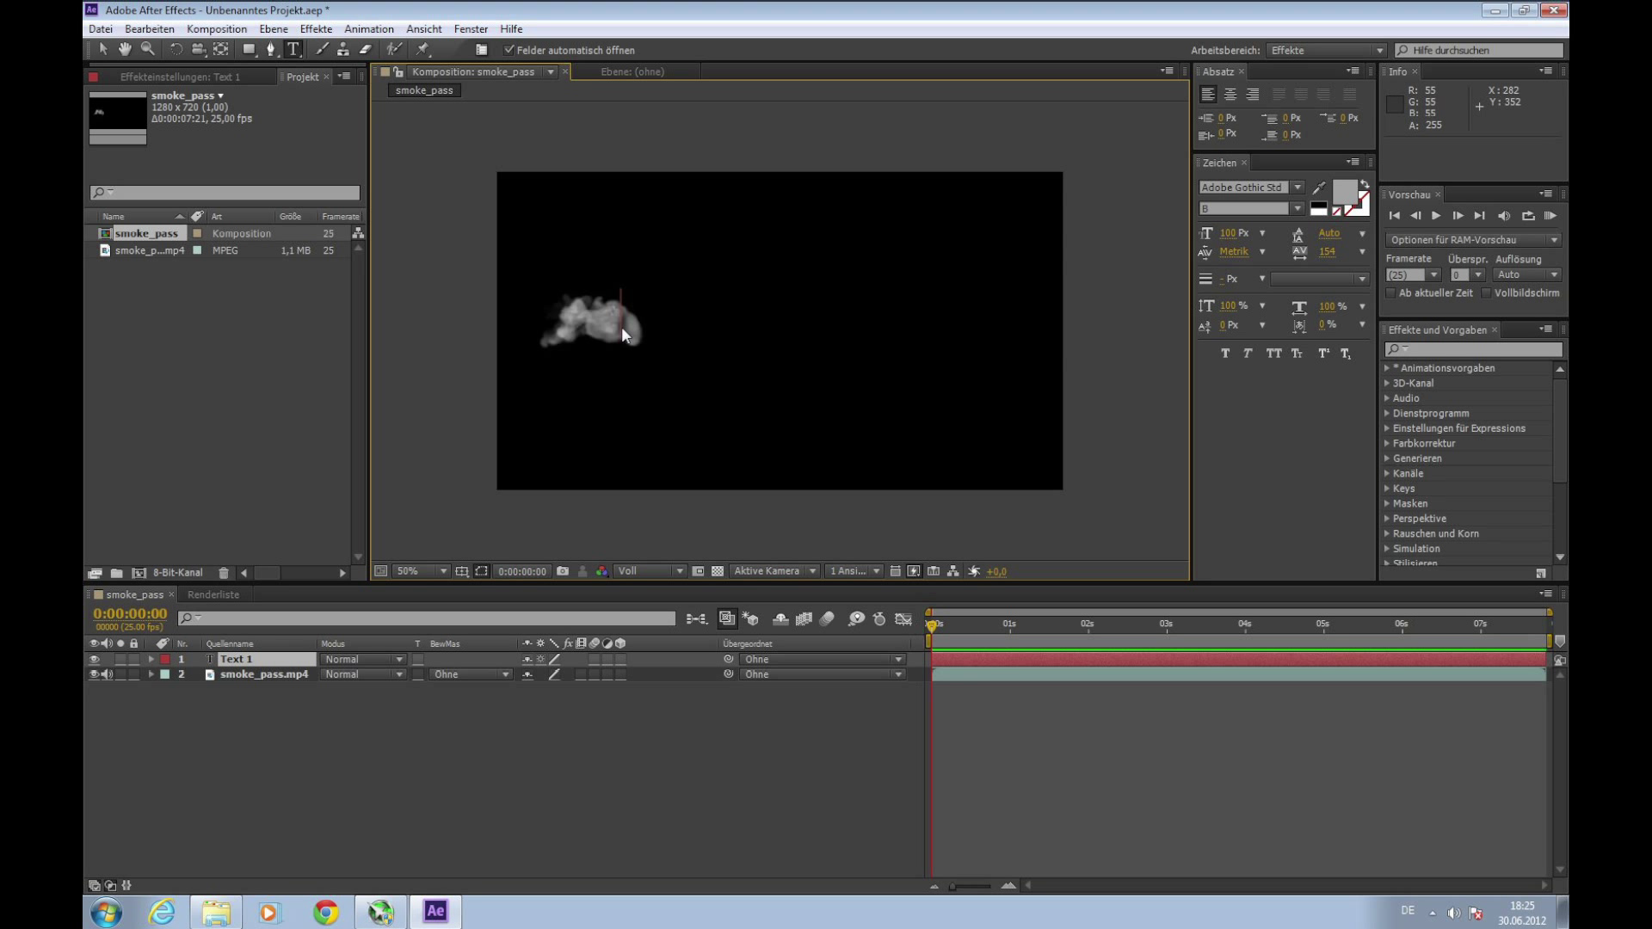
type("Frinksify")
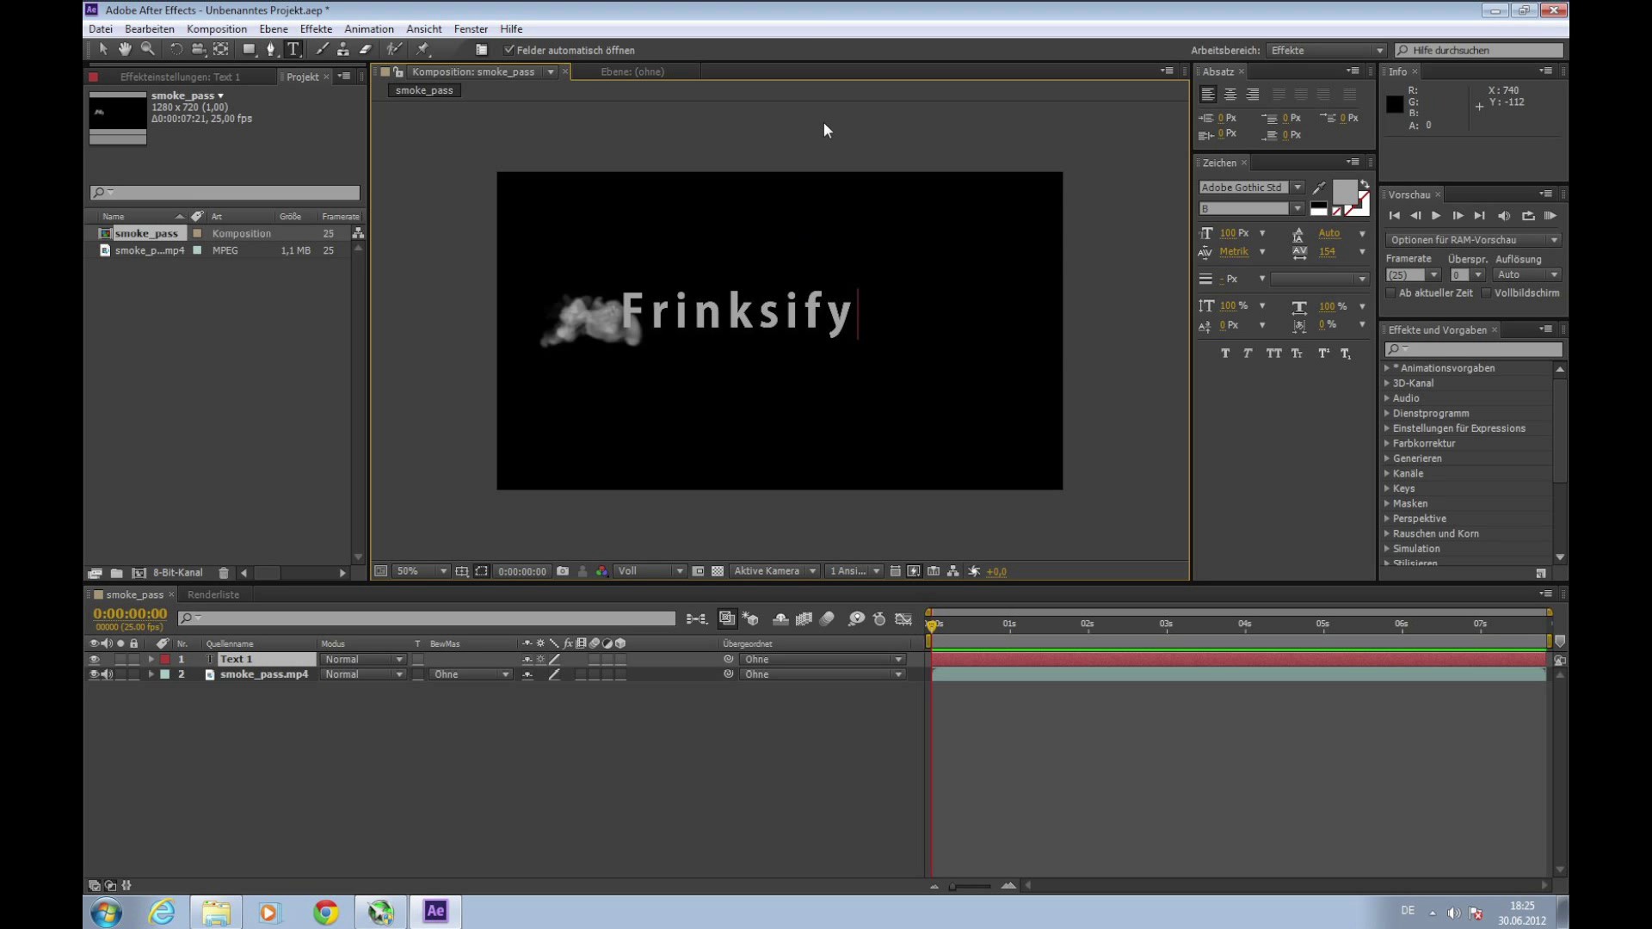
Step: Give the Frinksify text sampled fill and stroke colours and commit the layer
left_click_drag(866, 327, 606, 312)
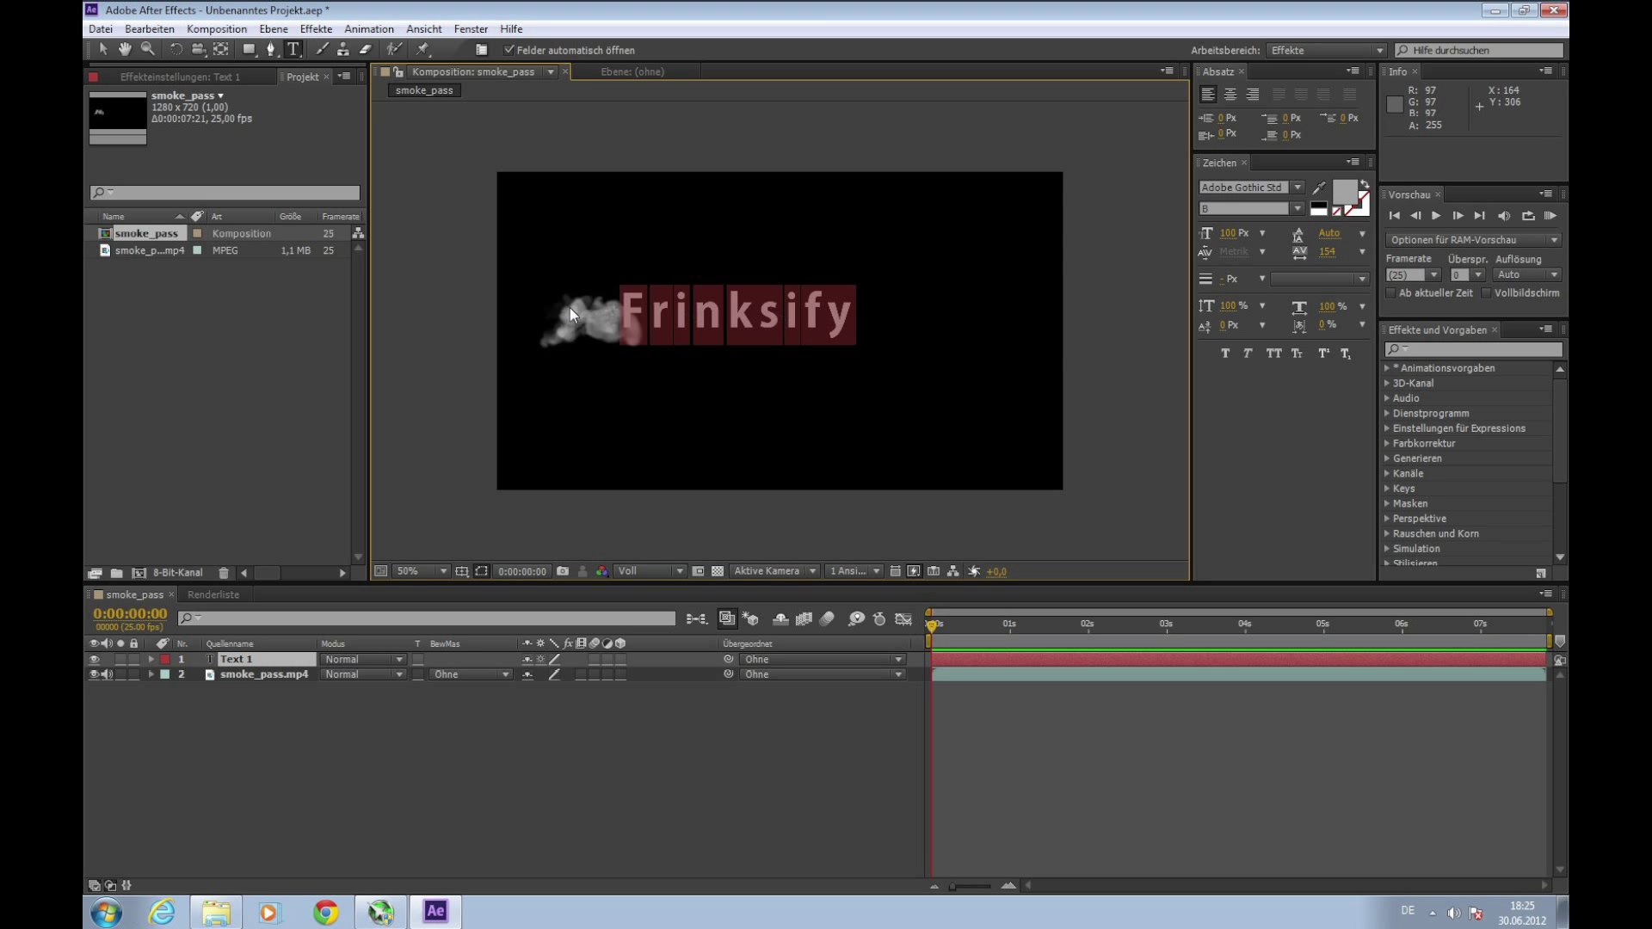
left_click(1320, 188)
left_click(733, 395)
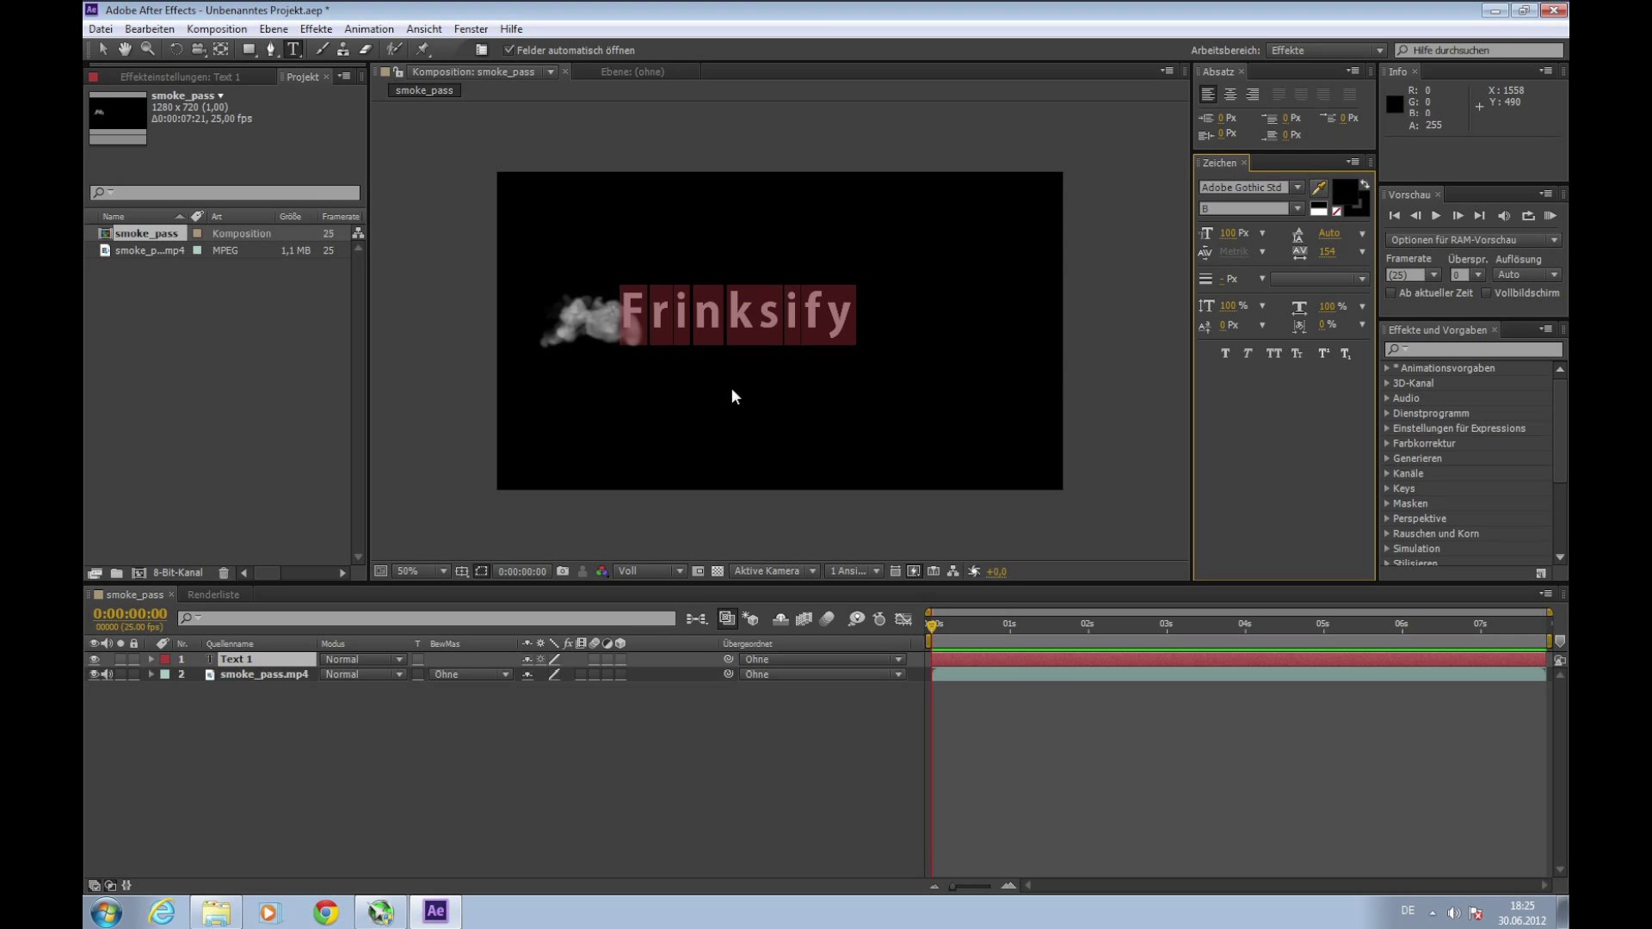
left_click(608, 323)
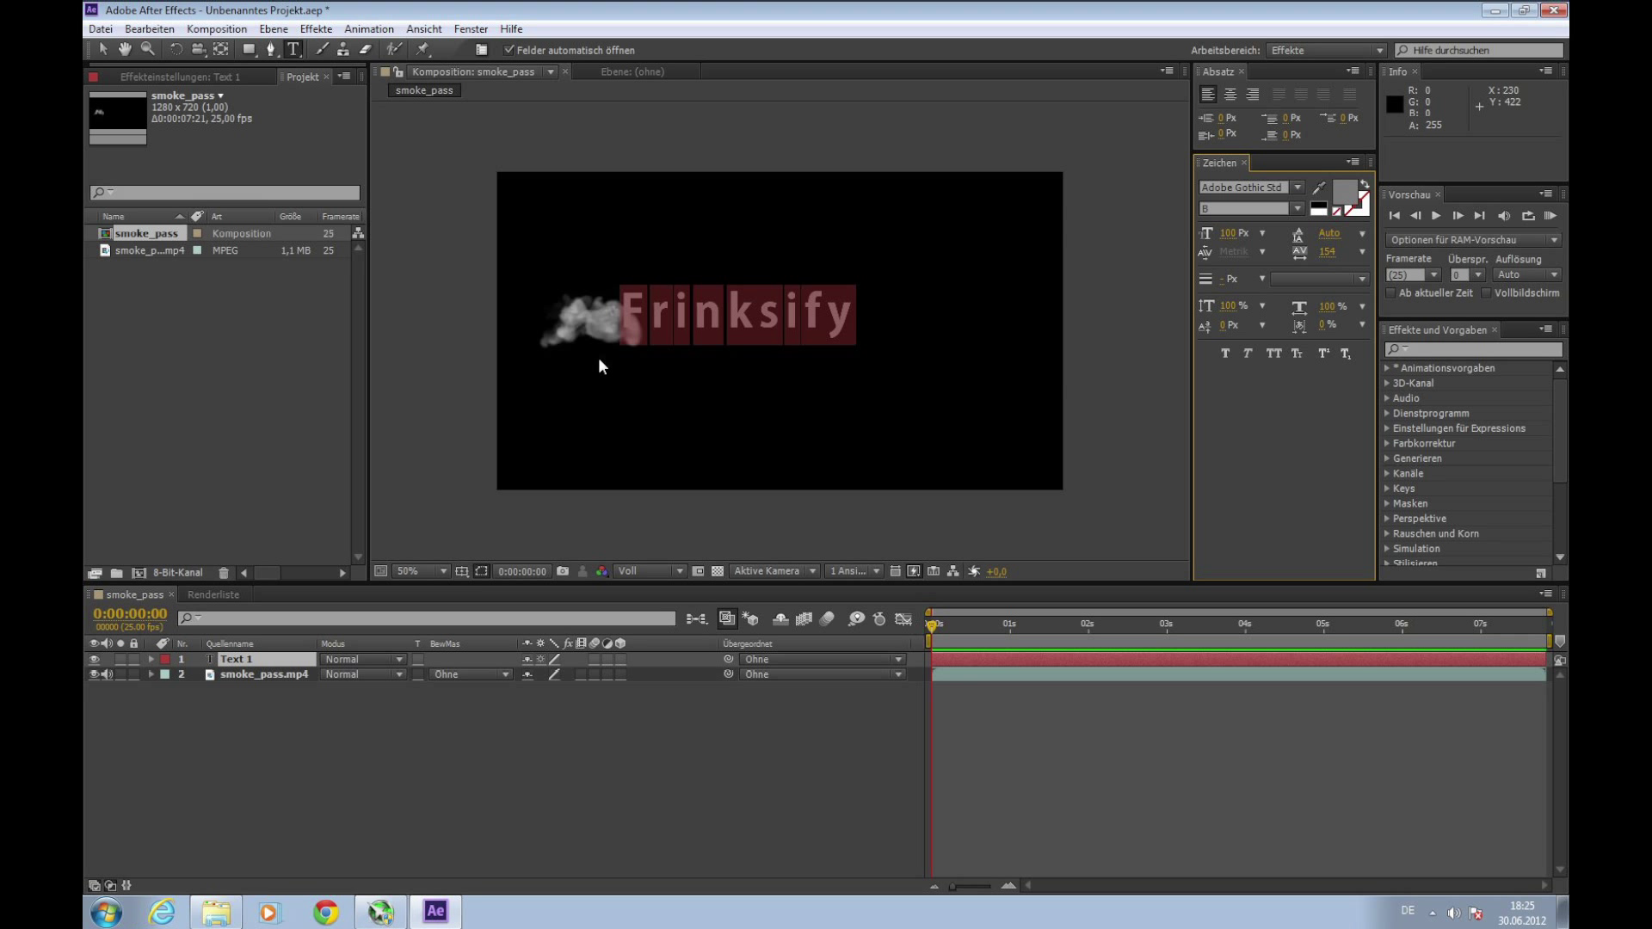
left_click(1115, 470)
left_click(102, 49)
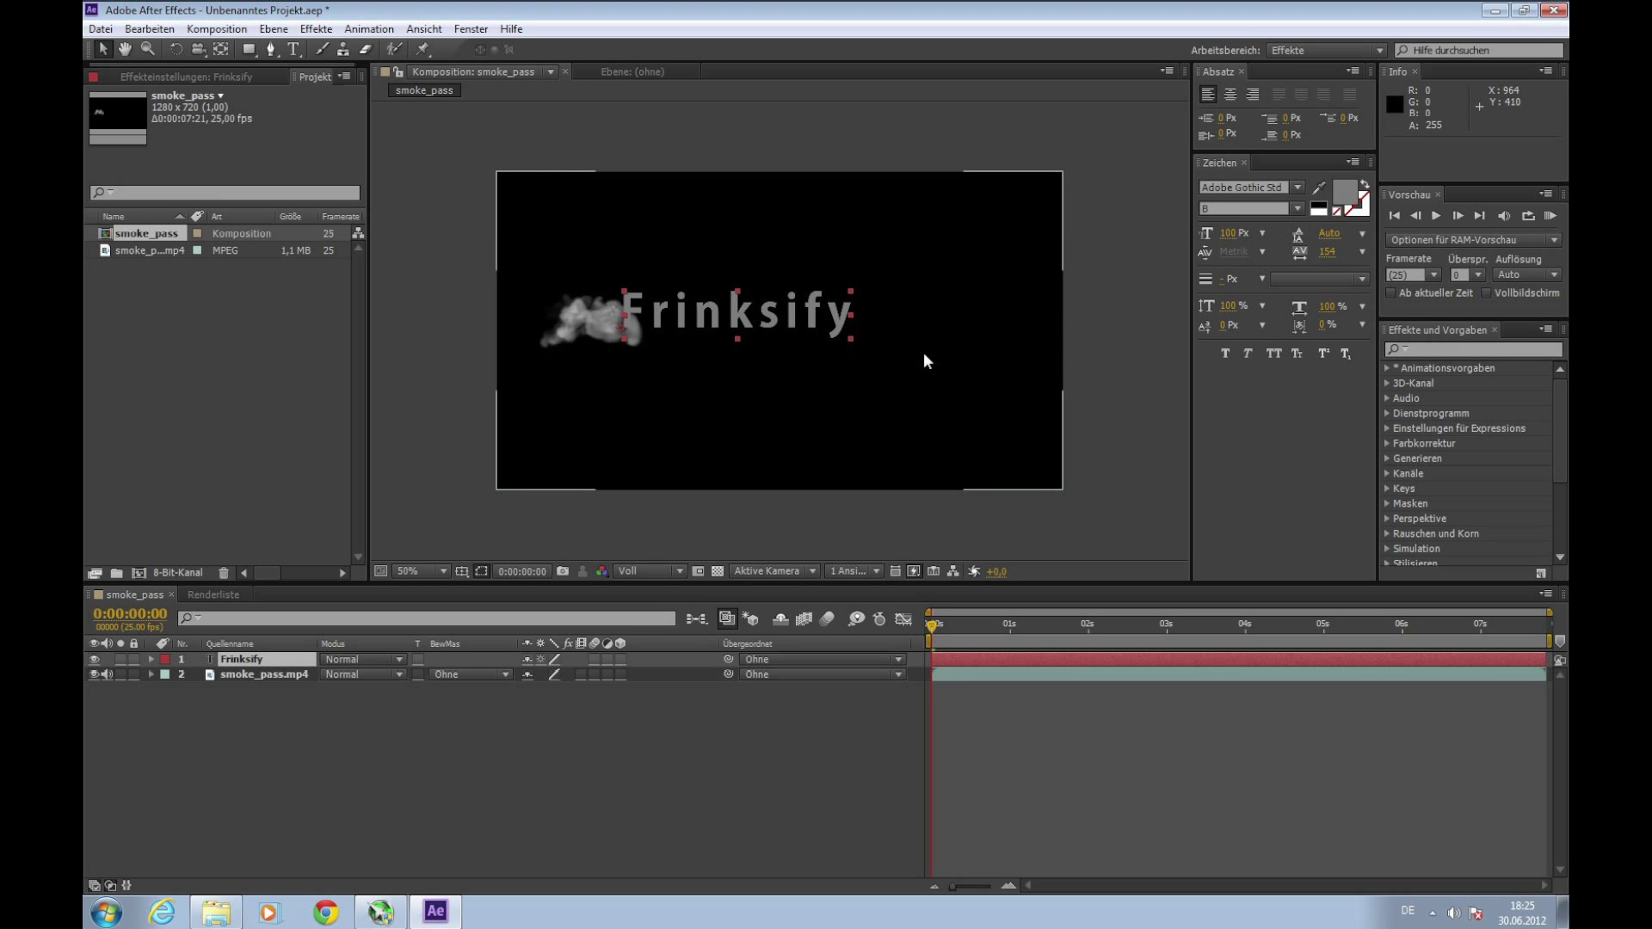
Step: Nudge the Frinksify text into place, scrubbing to check the smoke drifting over it
left_click_drag(783, 313, 855, 334)
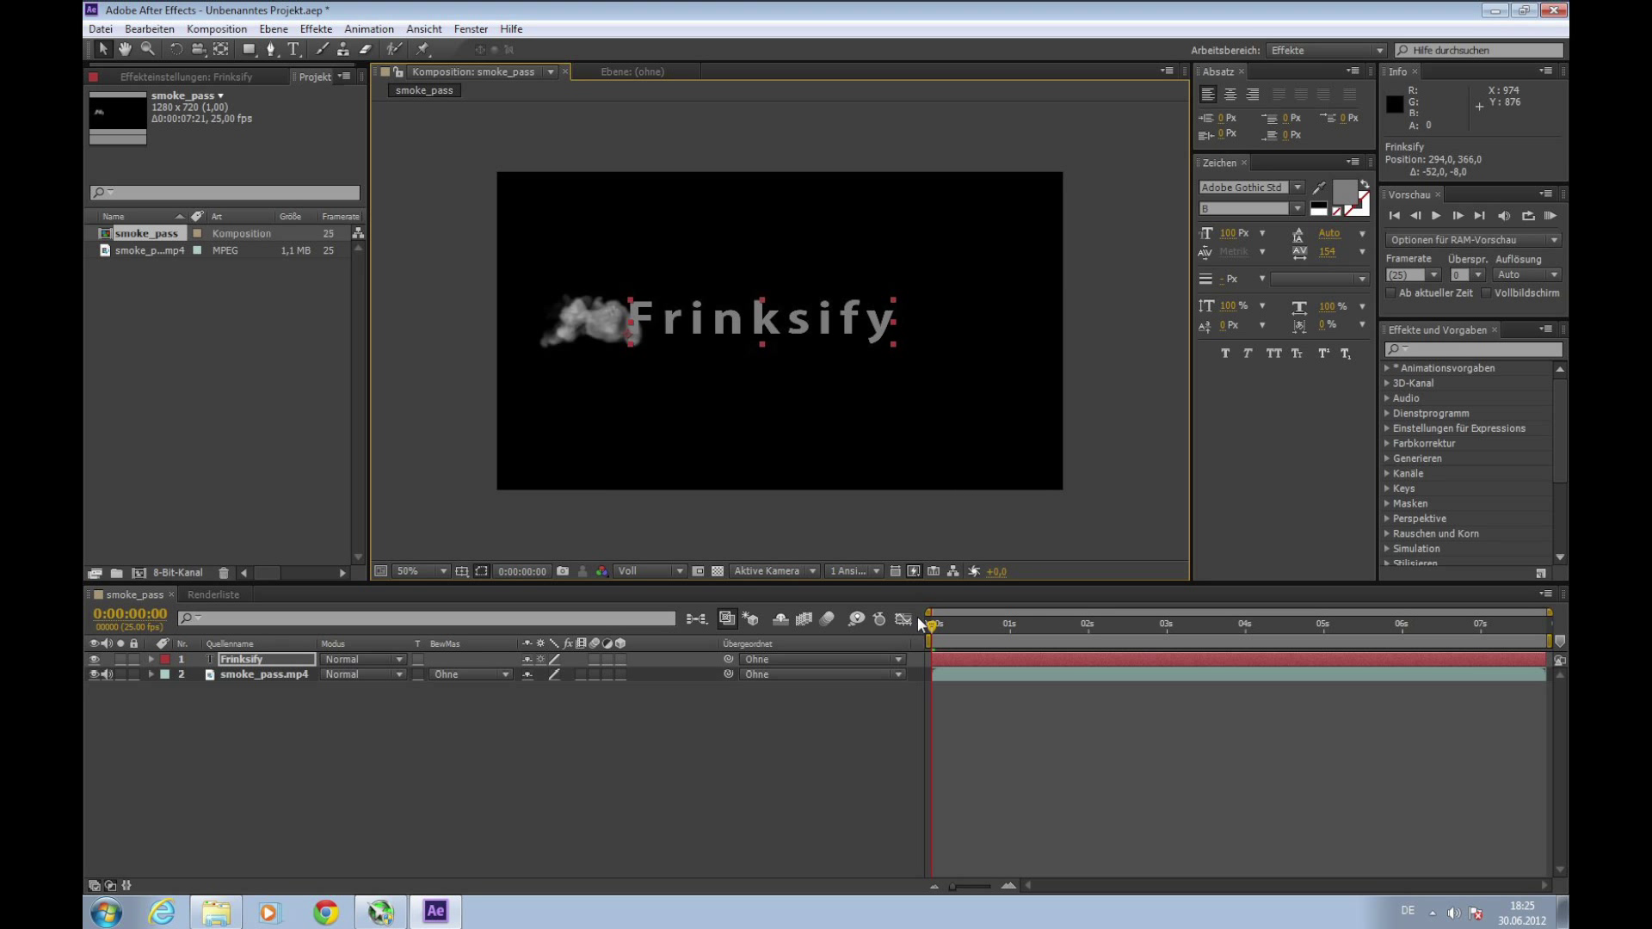
left_click_drag(932, 632, 1207, 630)
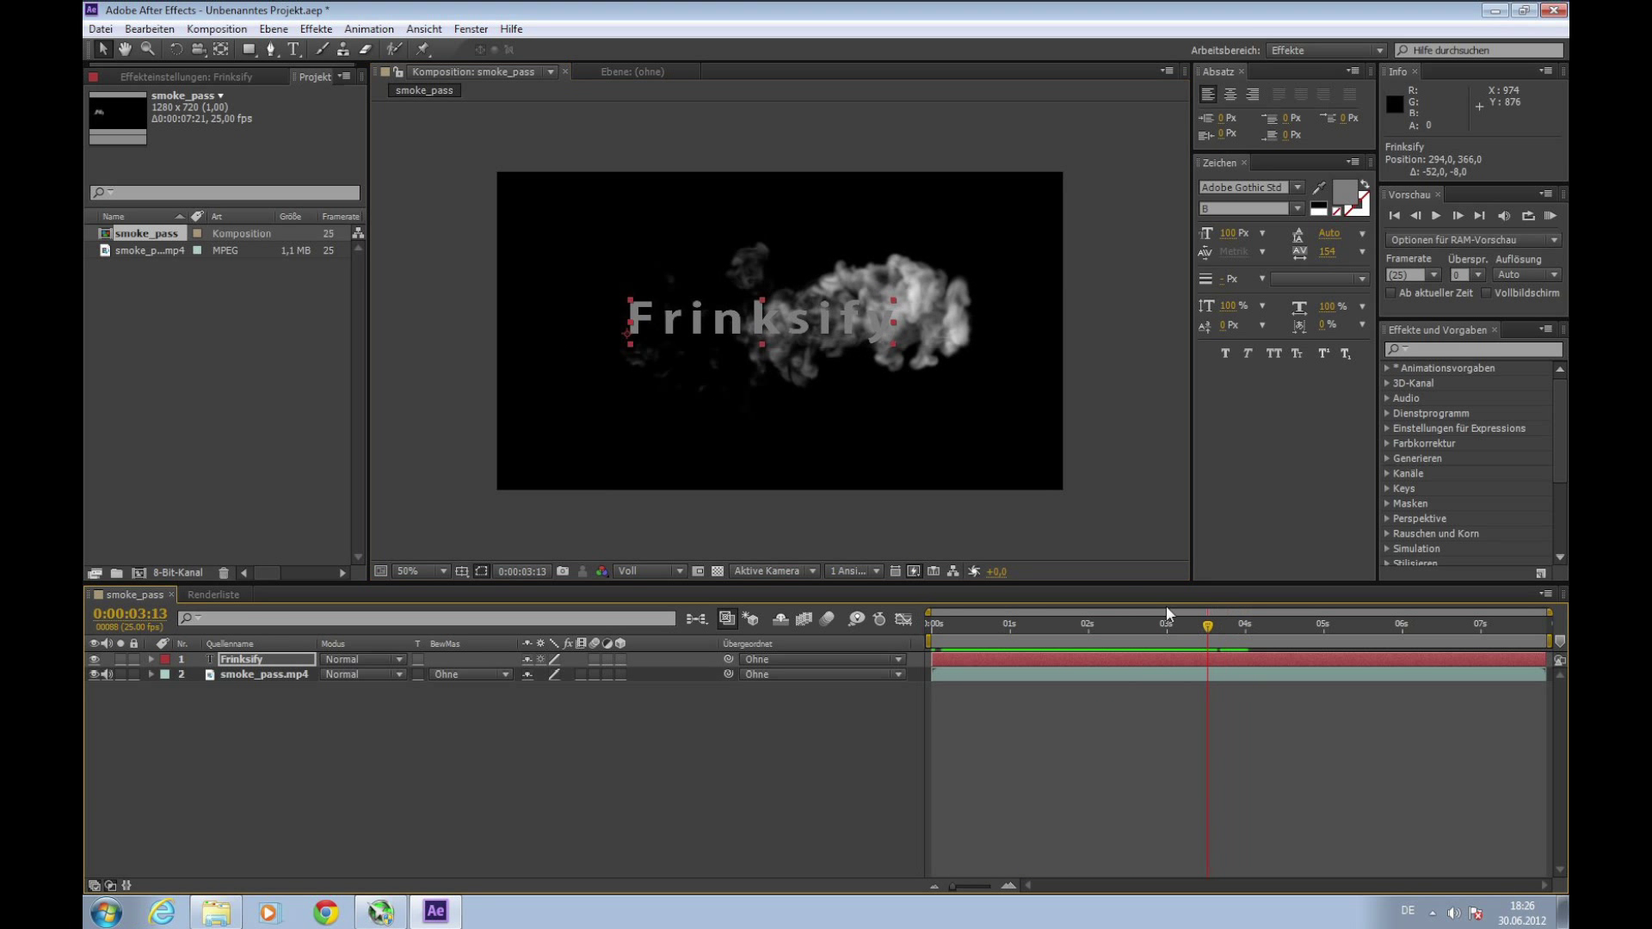
left_click_drag(829, 324, 947, 323)
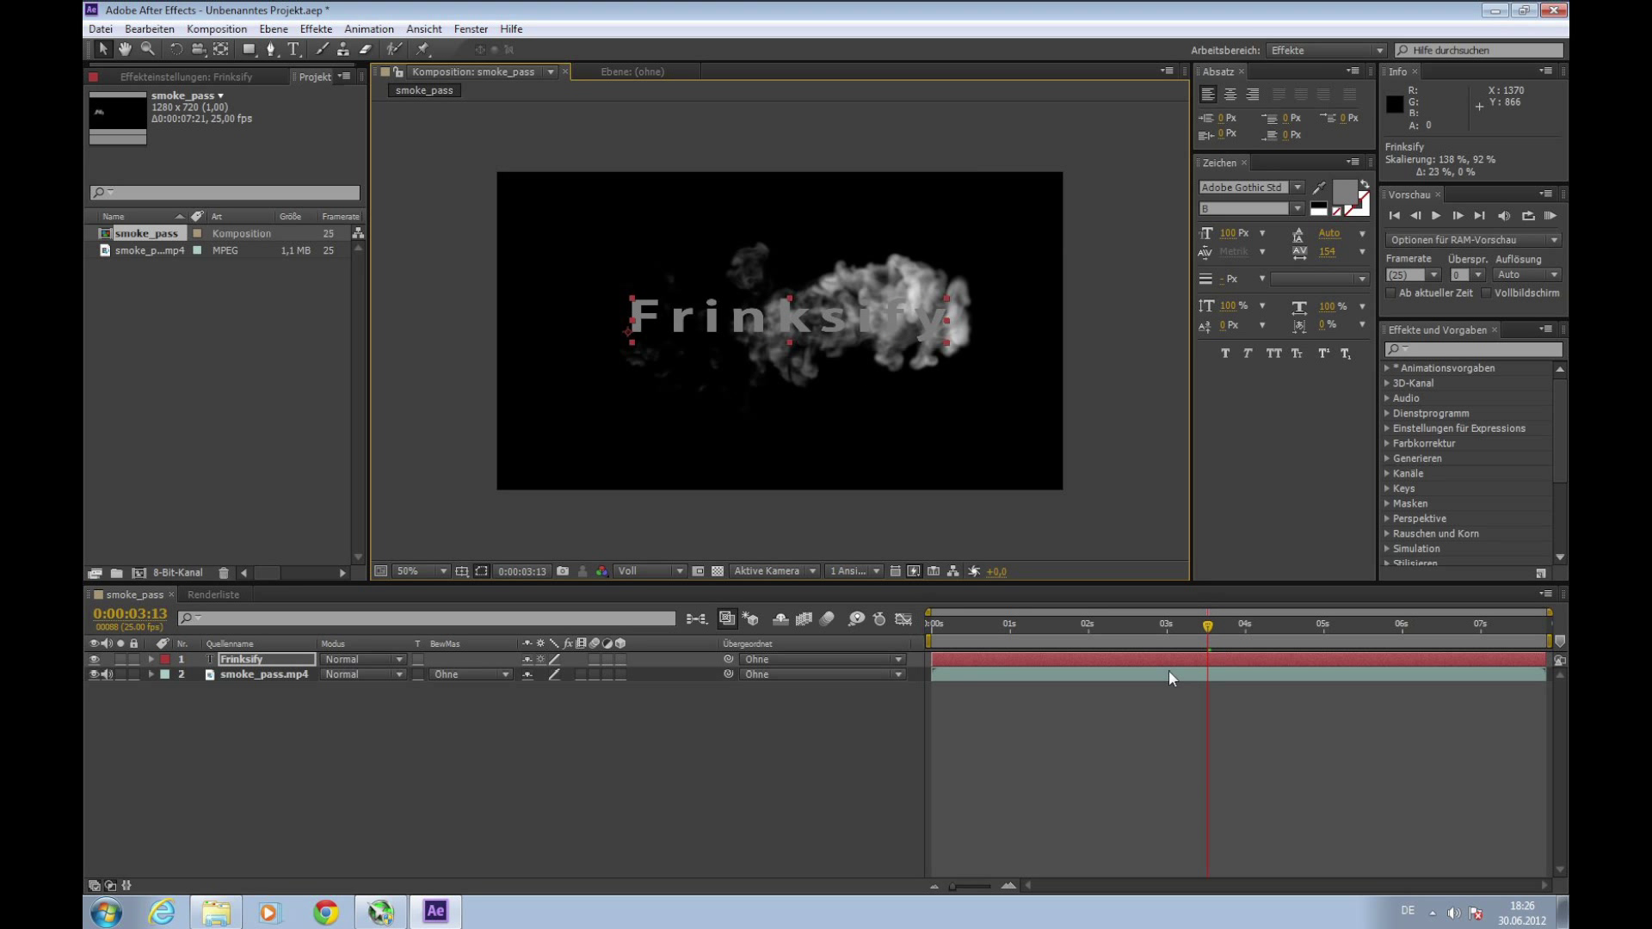
left_click_drag(1208, 639, 903, 620)
left_click_drag(845, 328, 833, 327)
mouse_move(936, 616)
left_mouse_down()
mouse_move(1096, 644)
mouse_move(1201, 630)
mouse_move(930, 623)
left_mouse_up()
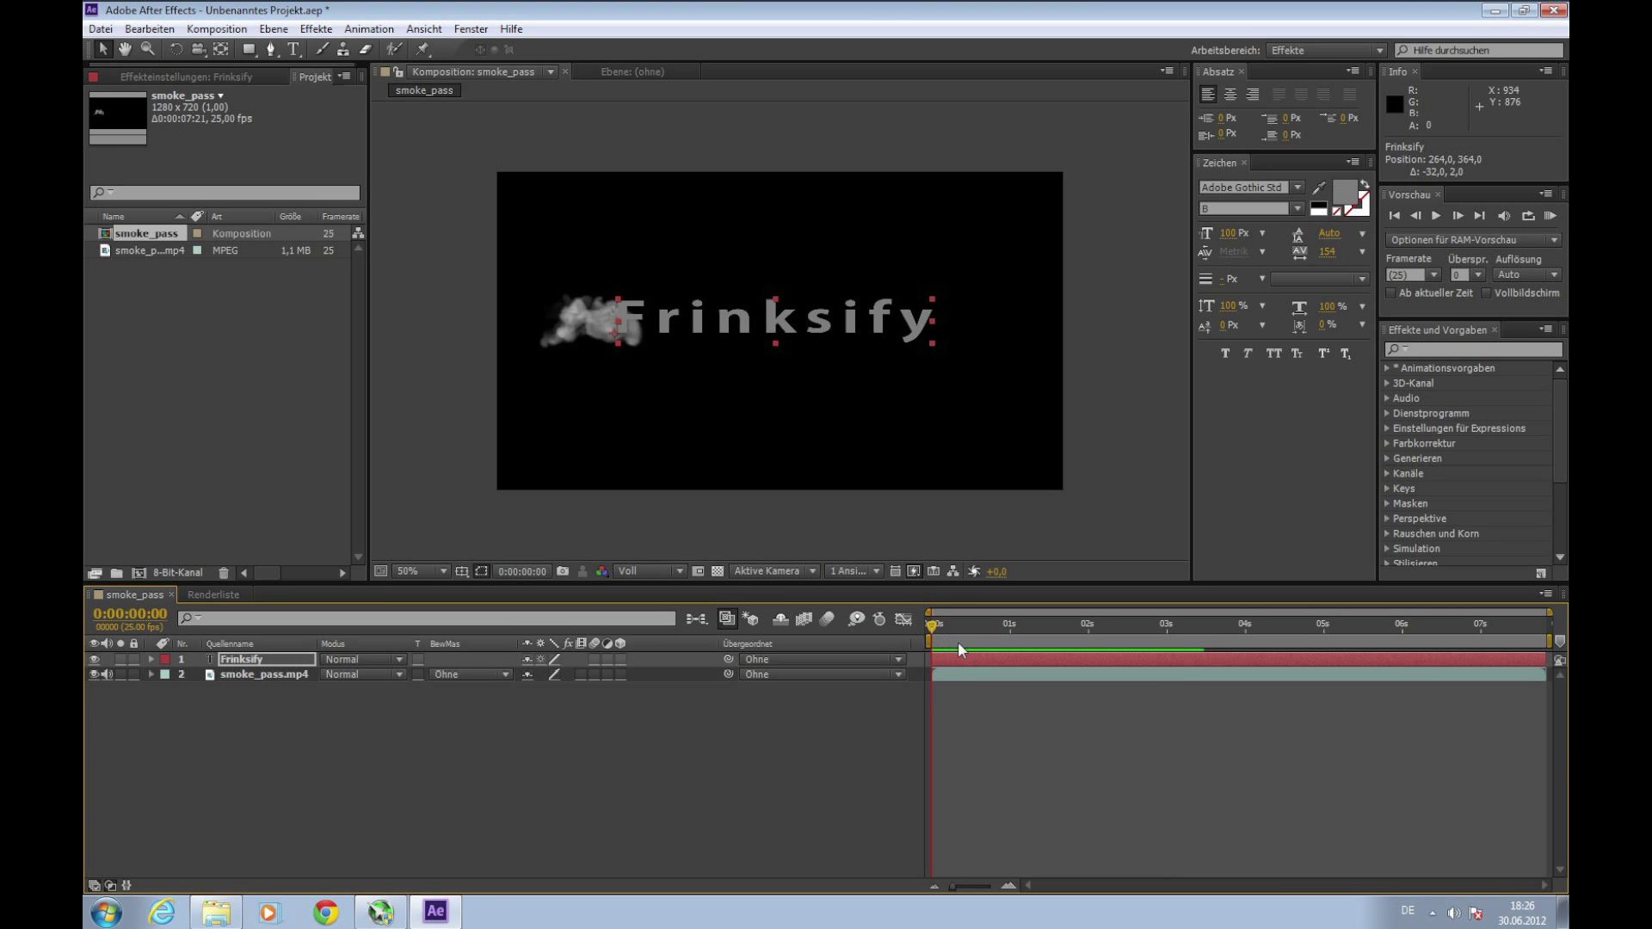
mouse_move(936, 627)
left_mouse_down()
mouse_move(1180, 627)
mouse_move(957, 623)
left_mouse_up()
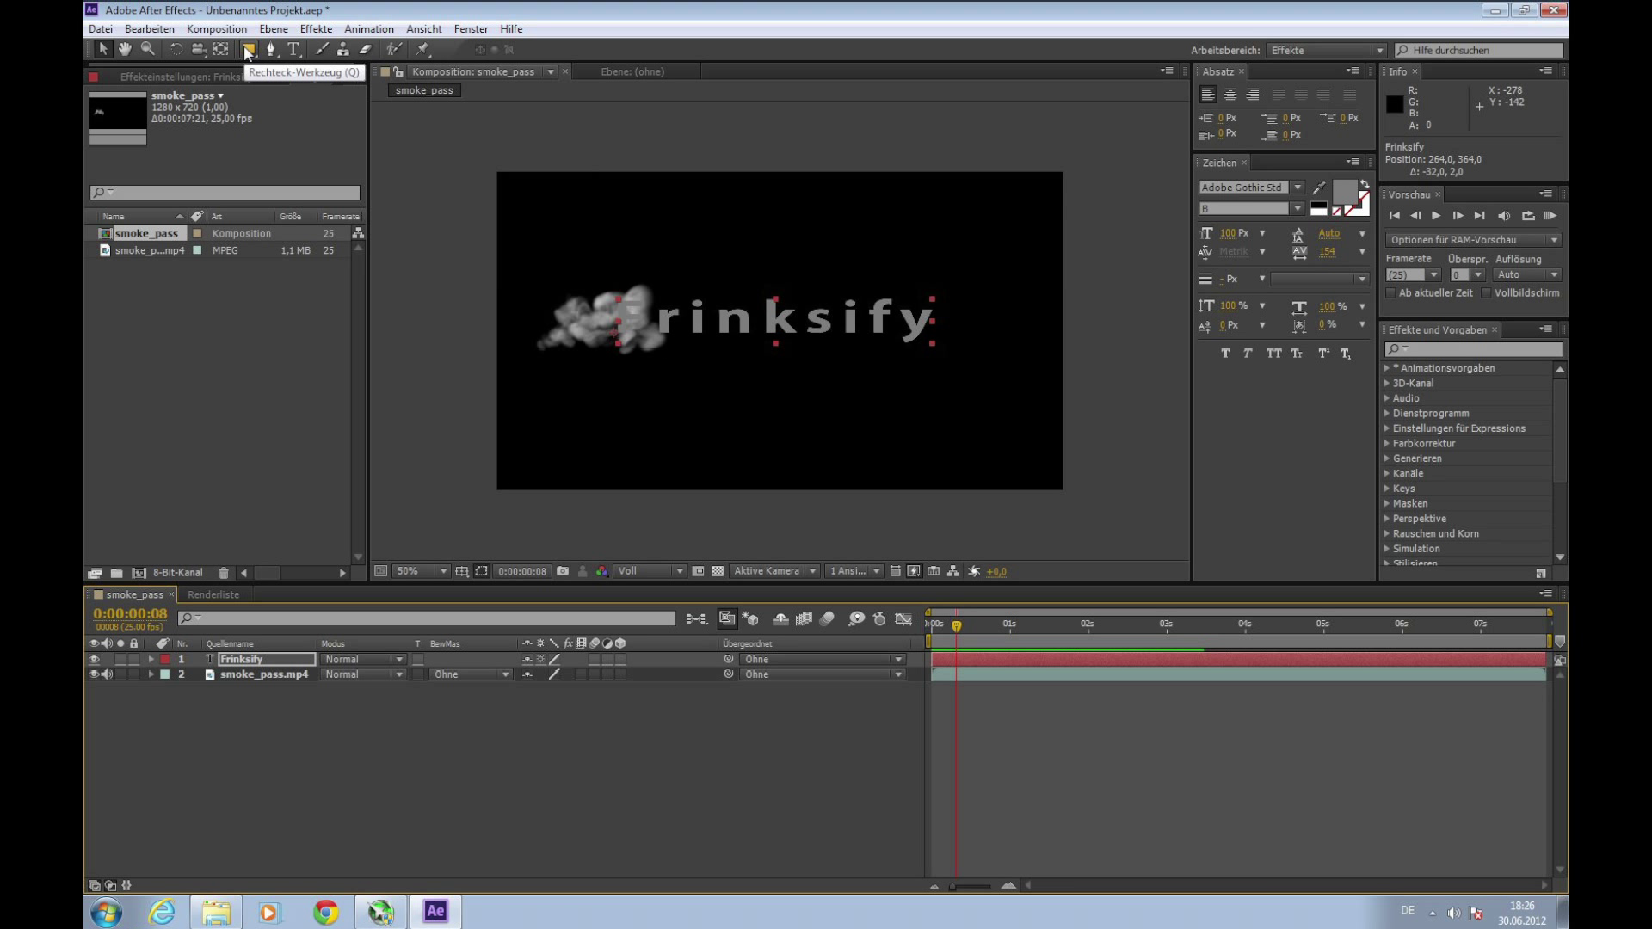
Step: Draw a rectangular mask over the left of the Frinksify layer and show Maske 1's properties
left_click(248, 50)
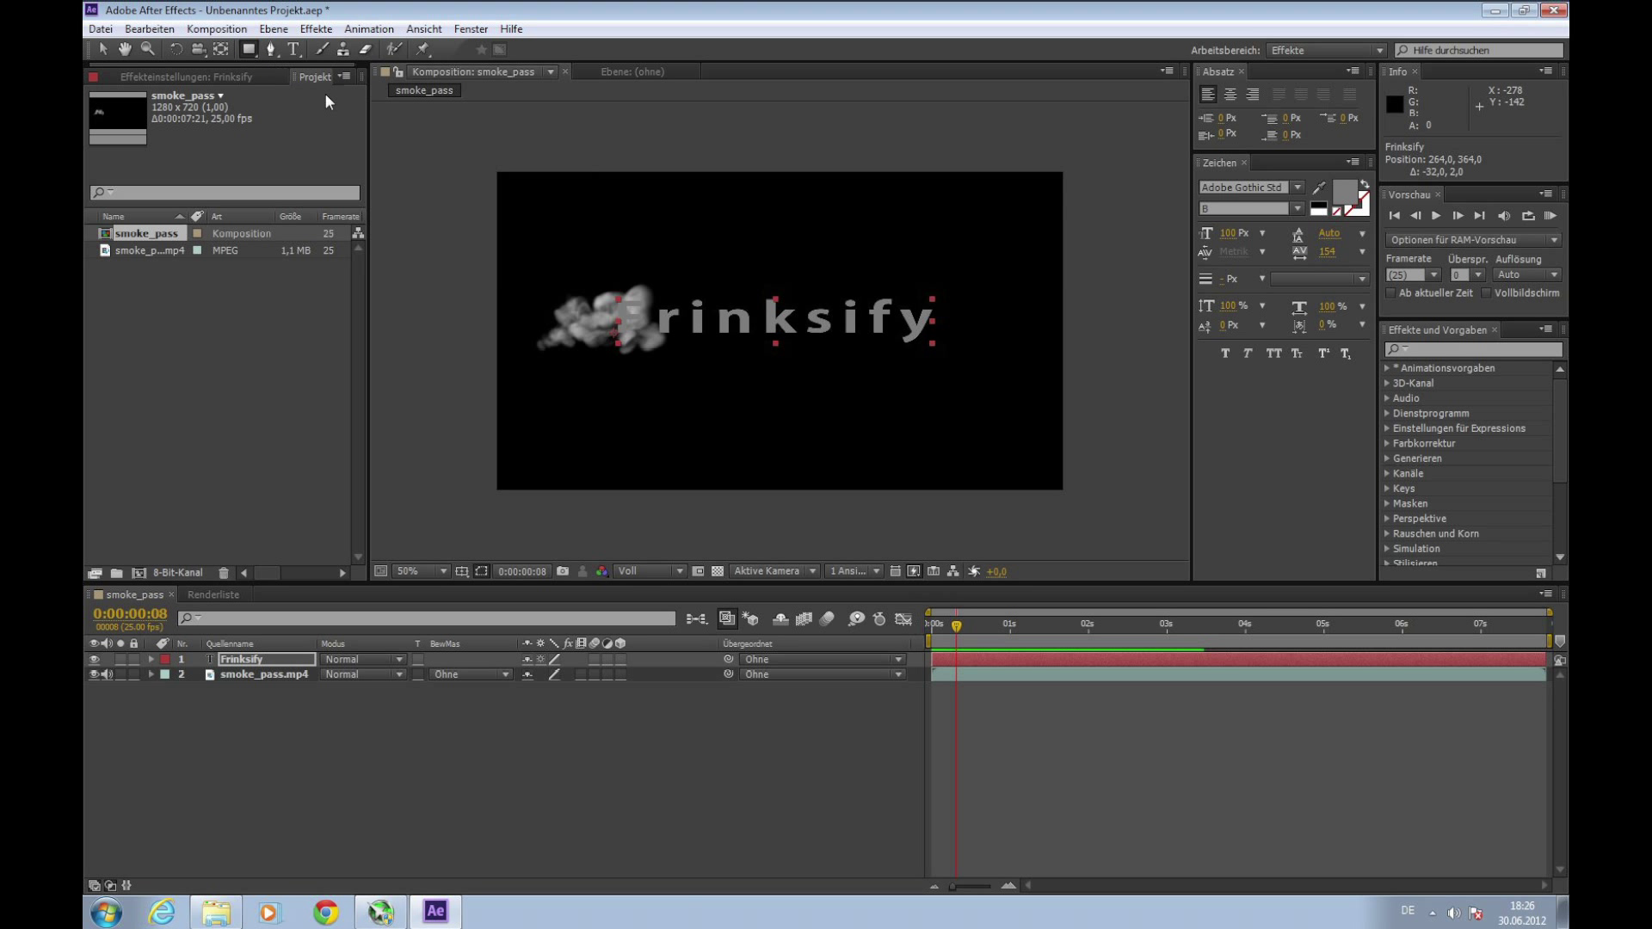
left_click_drag(481, 136, 603, 520)
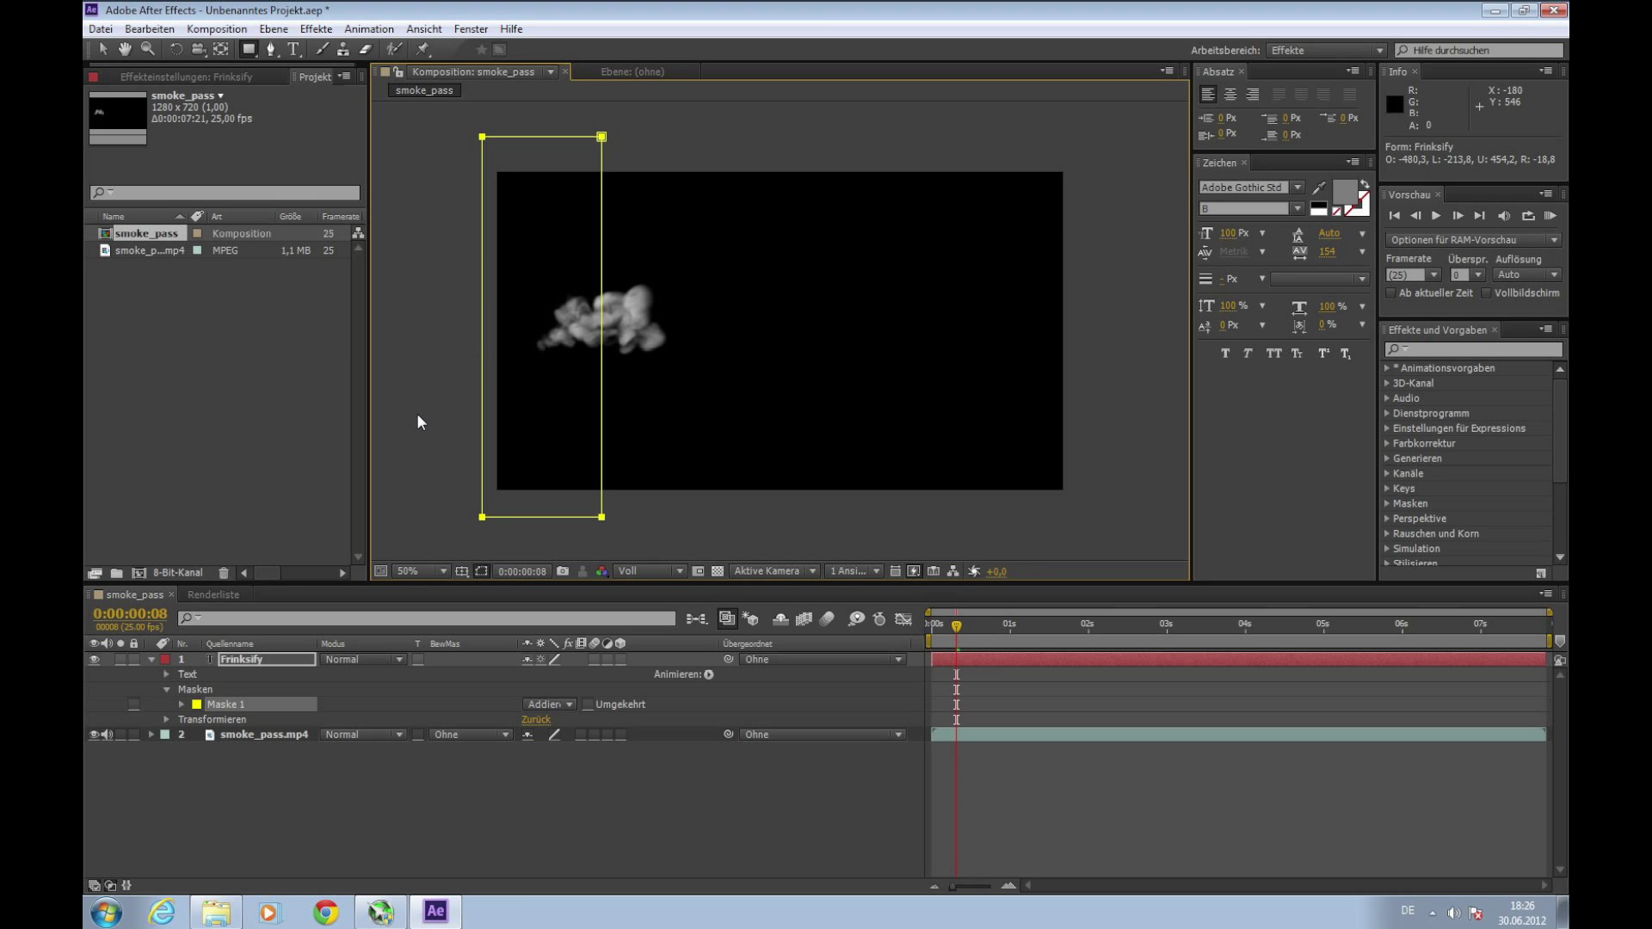
left_click(182, 705)
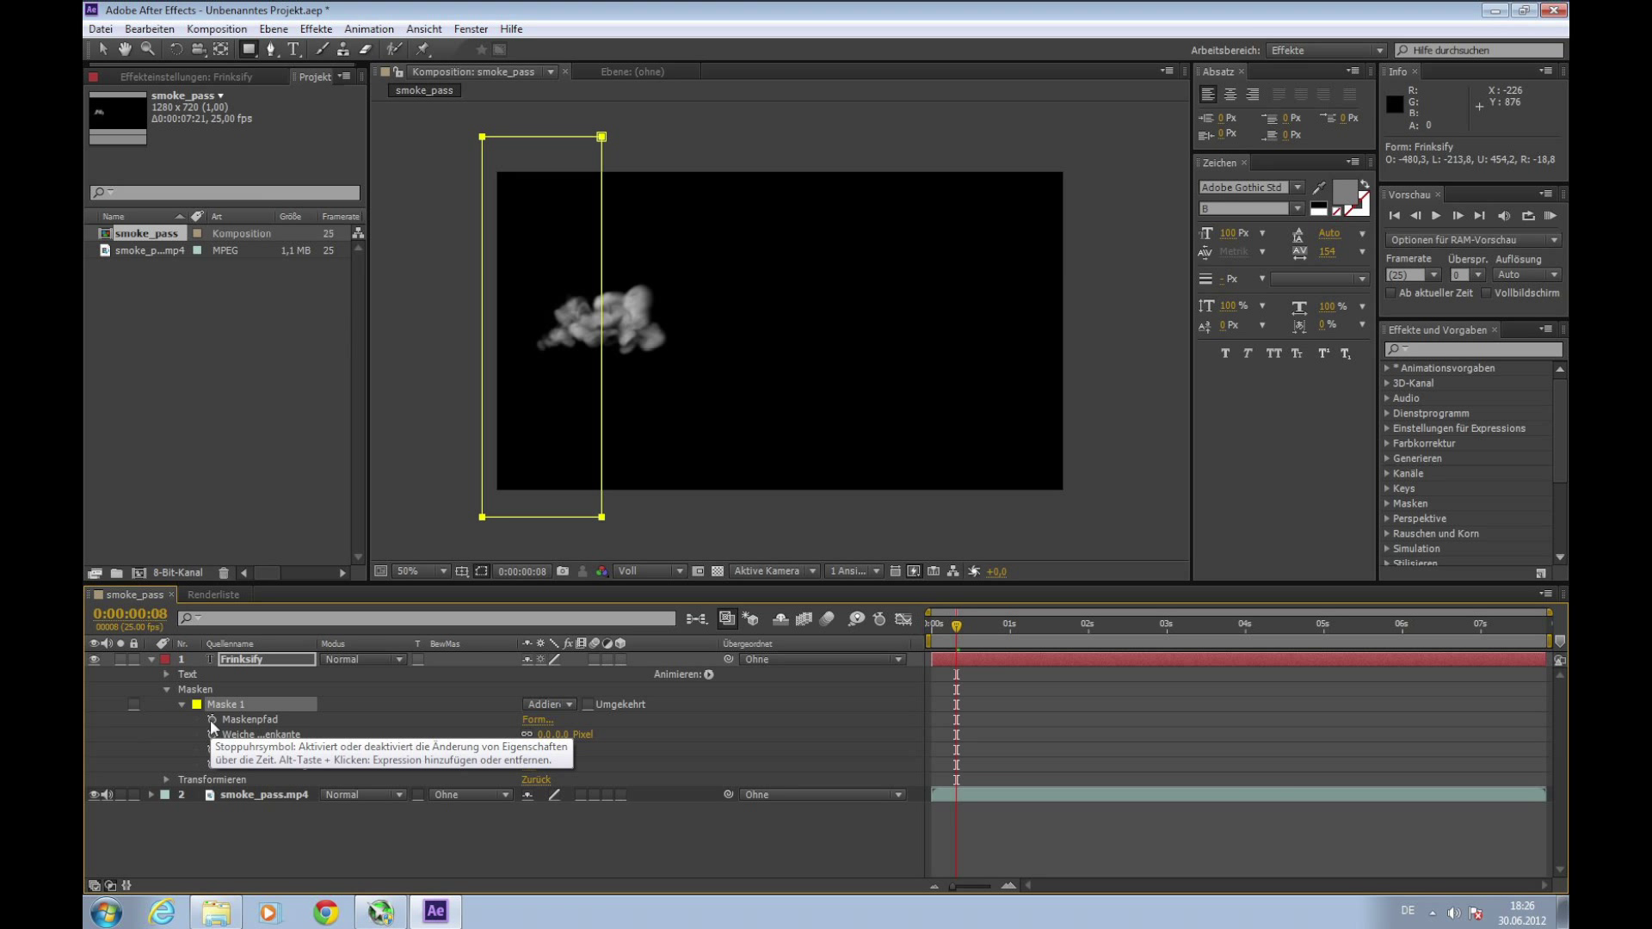
Step: Keyframe Maske 1's path at frame 8, then stretch its right edge past the text at 0:00:04:11
left_click(211, 720)
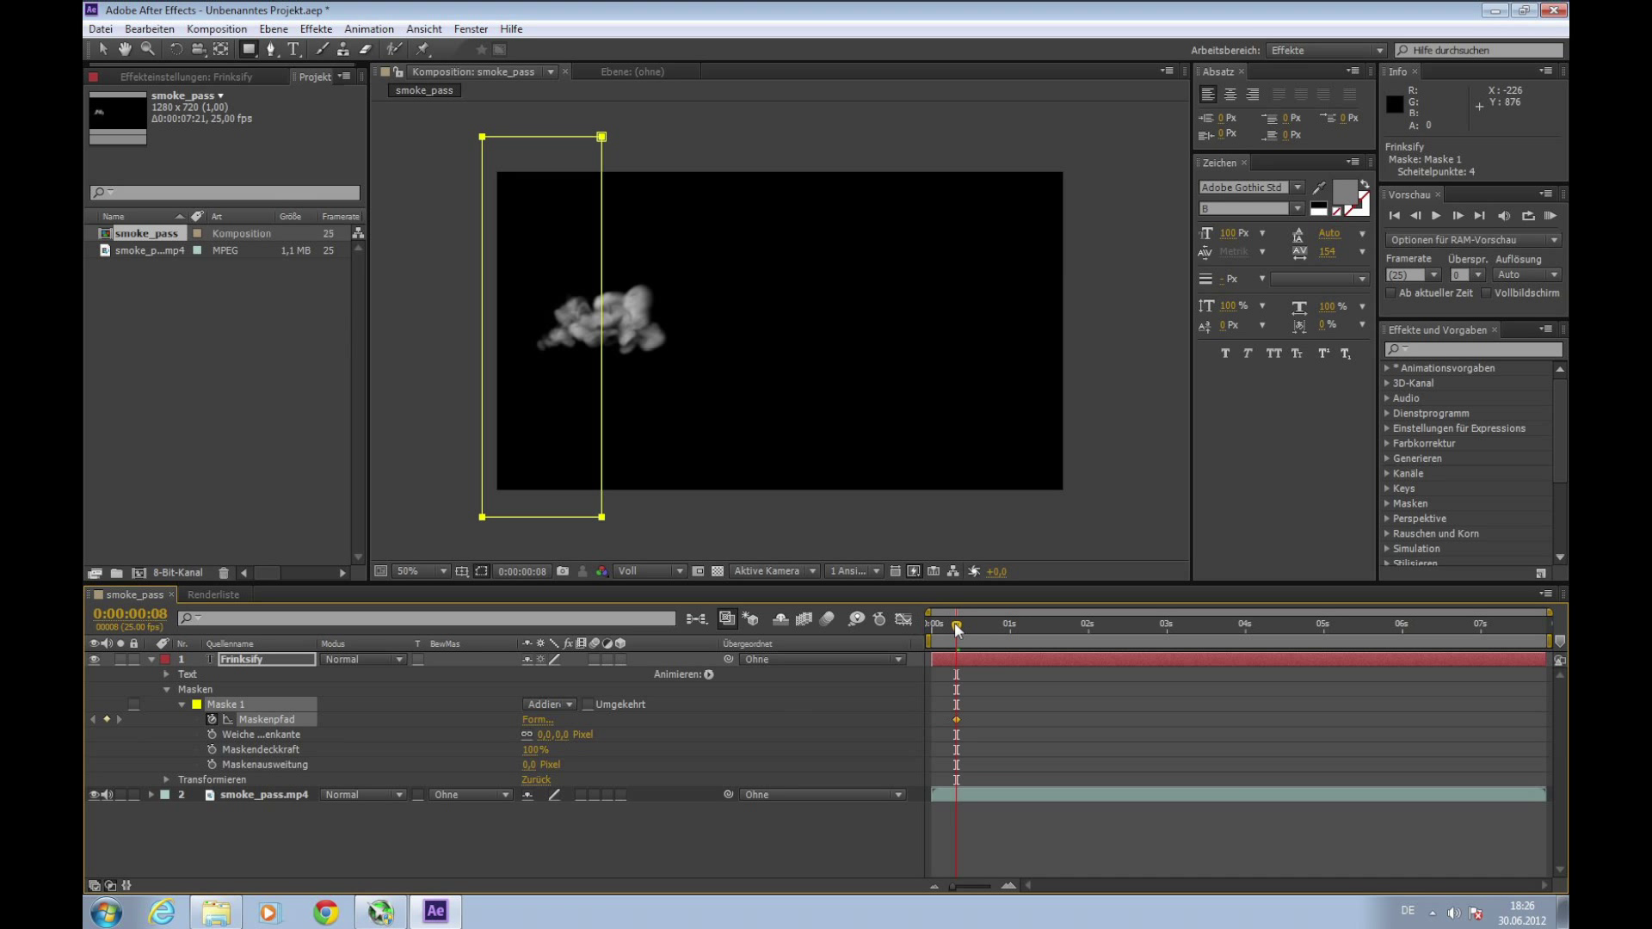
left_click_drag(958, 631, 1280, 634)
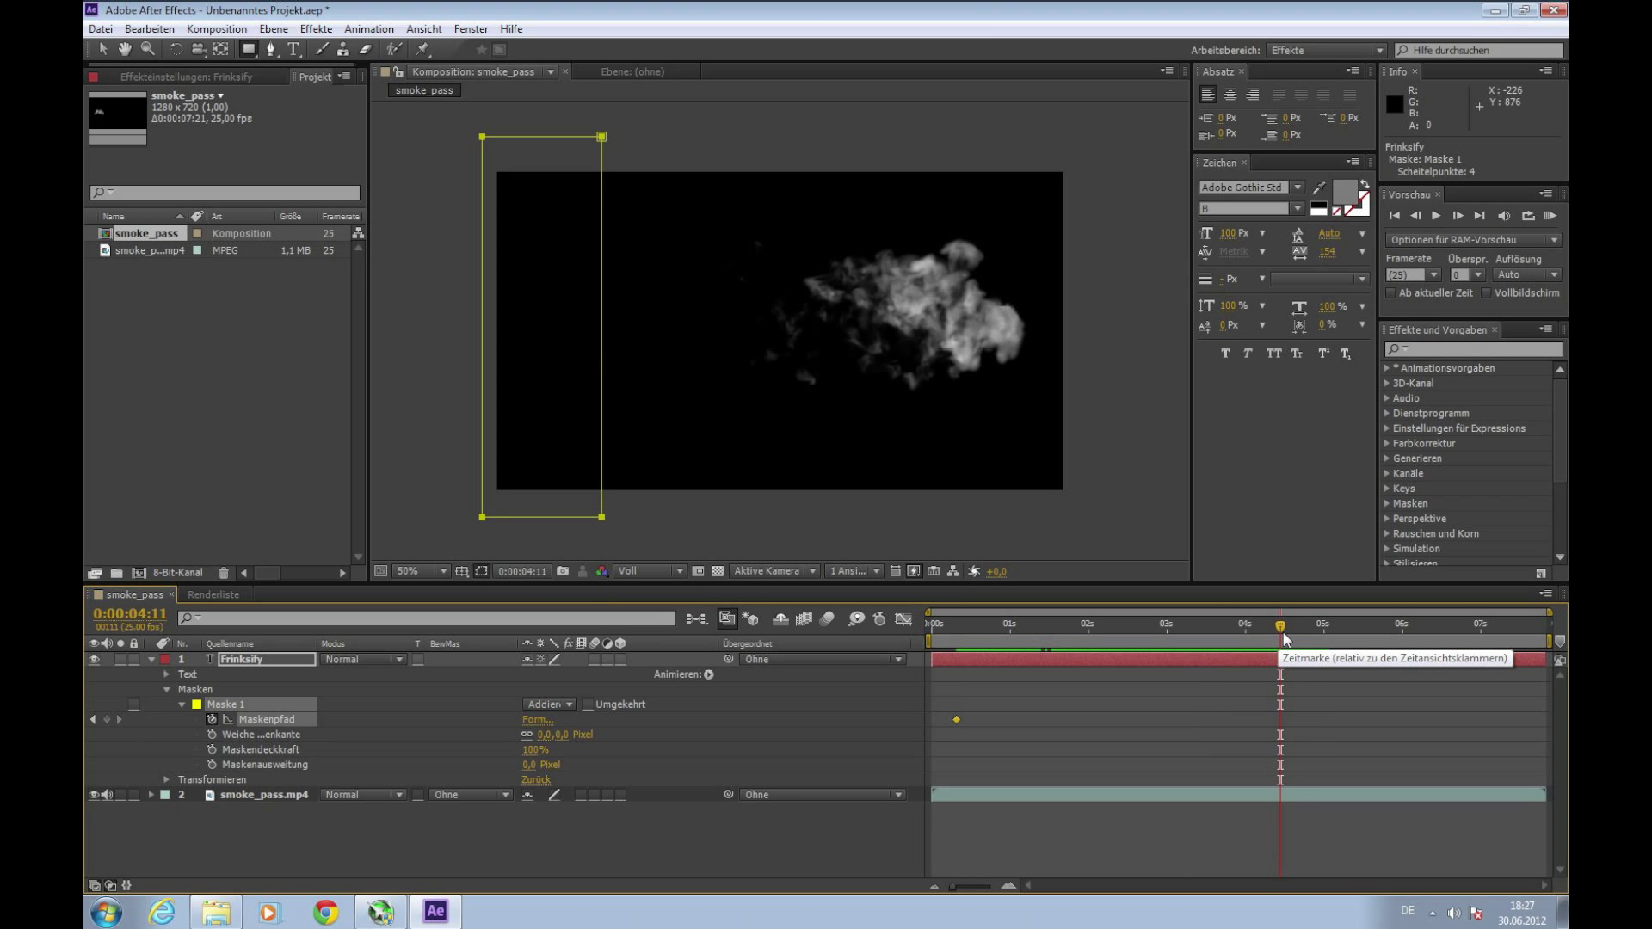
key("v")
key("Right")
key("Right")
key("Right")
key("Right")
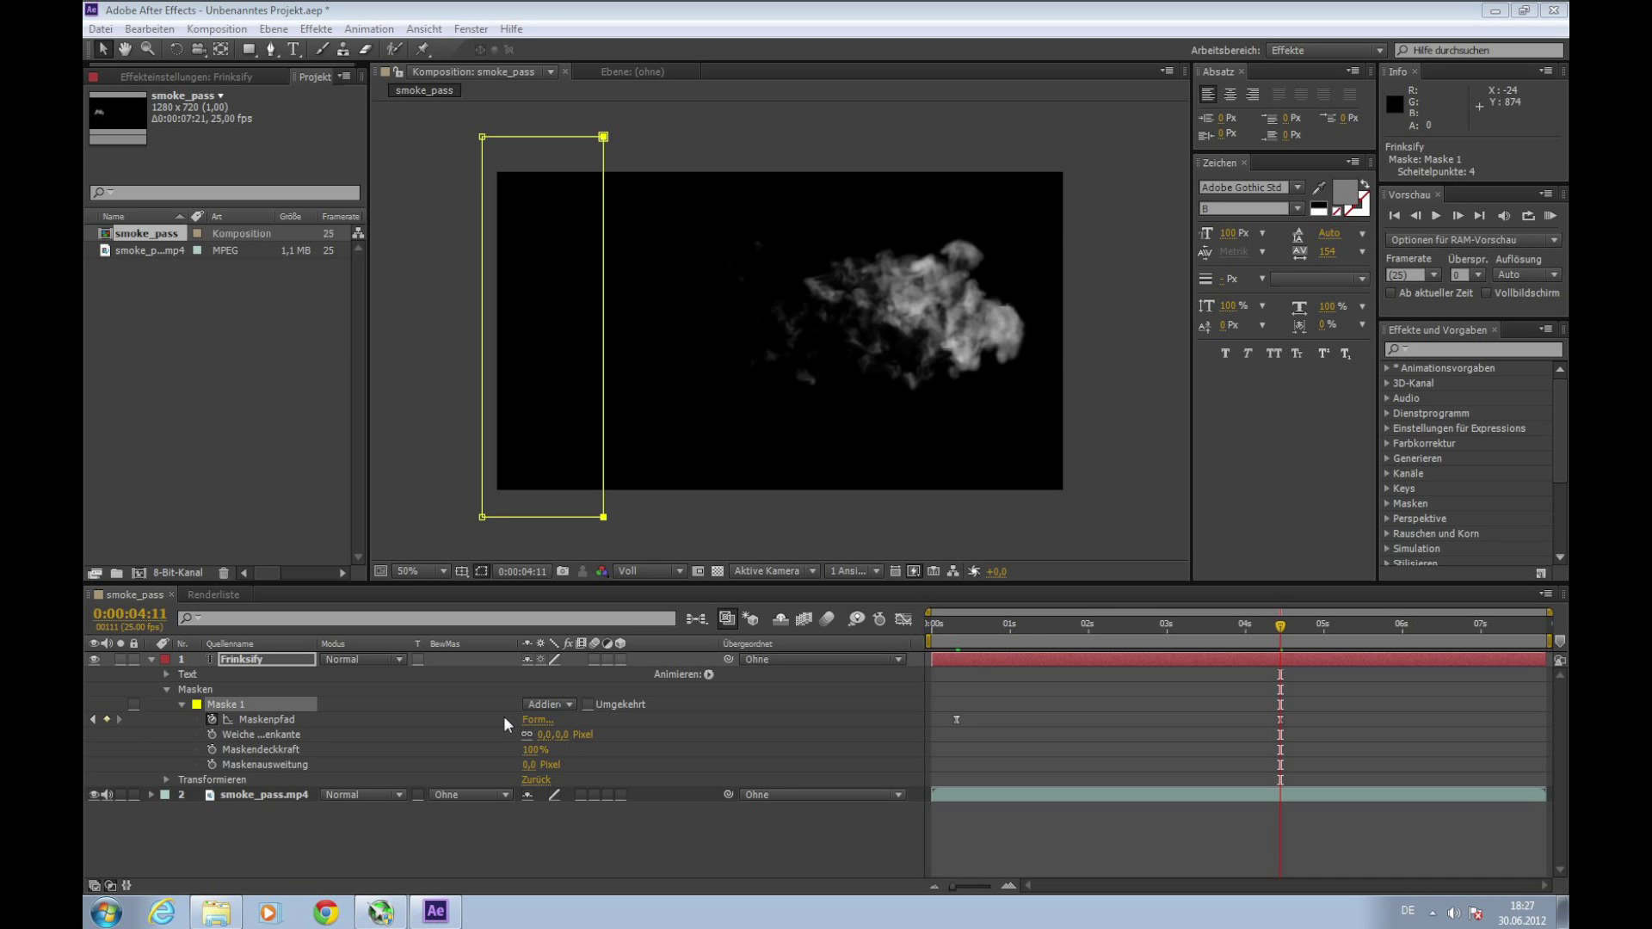
left_click(260, 662)
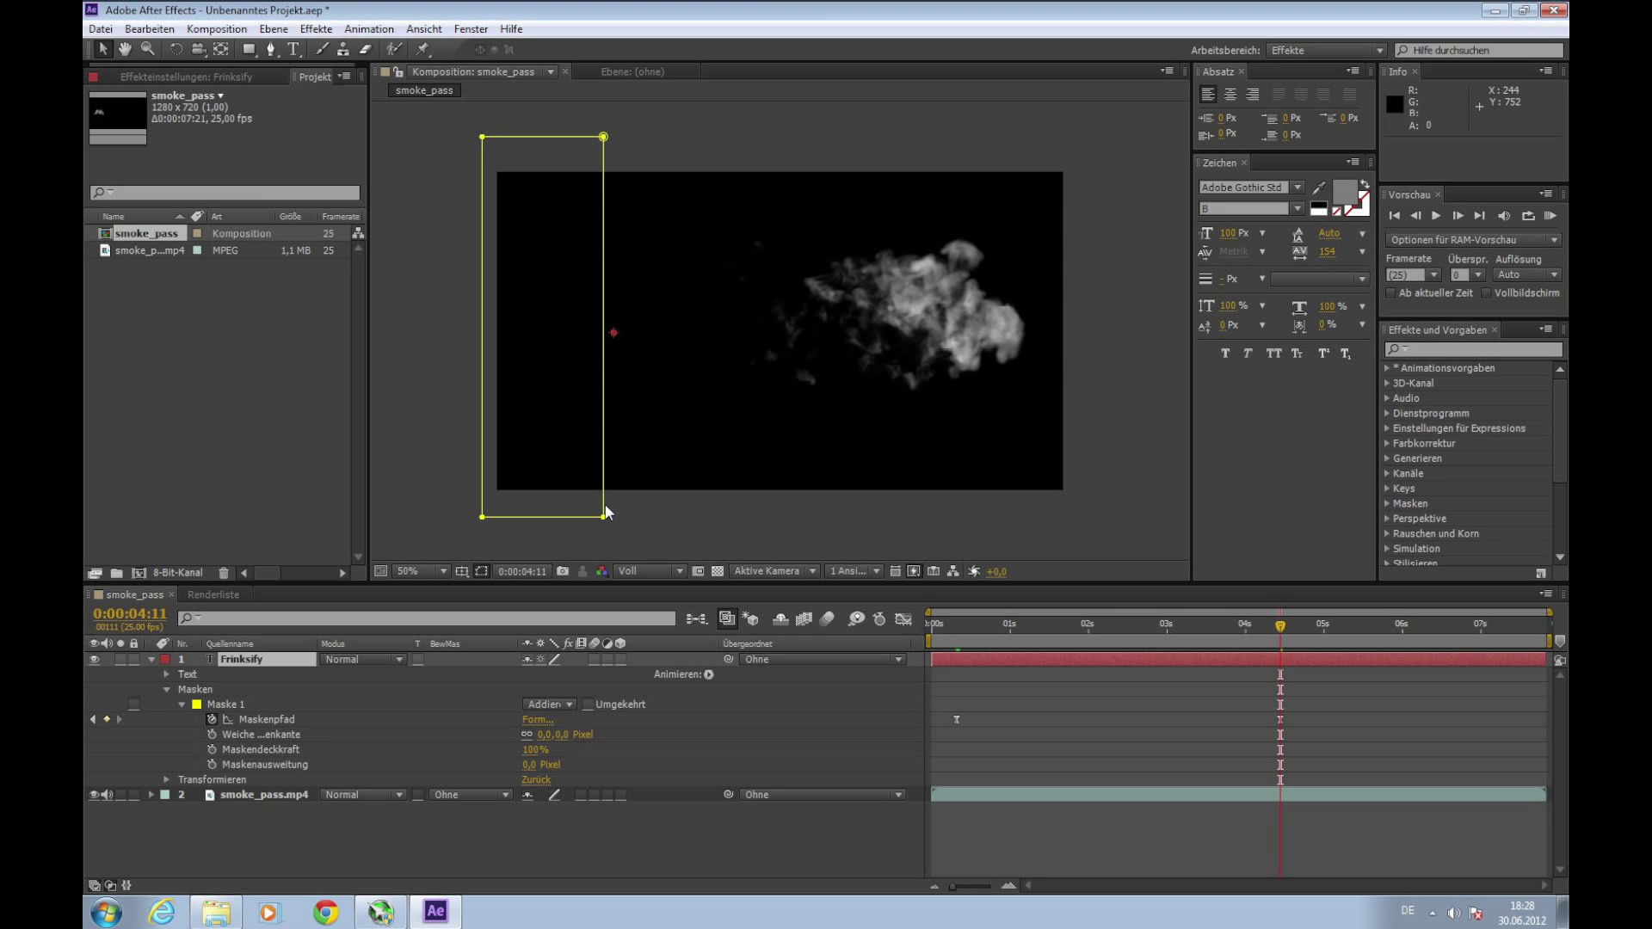
left_click_drag(606, 506, 1008, 515)
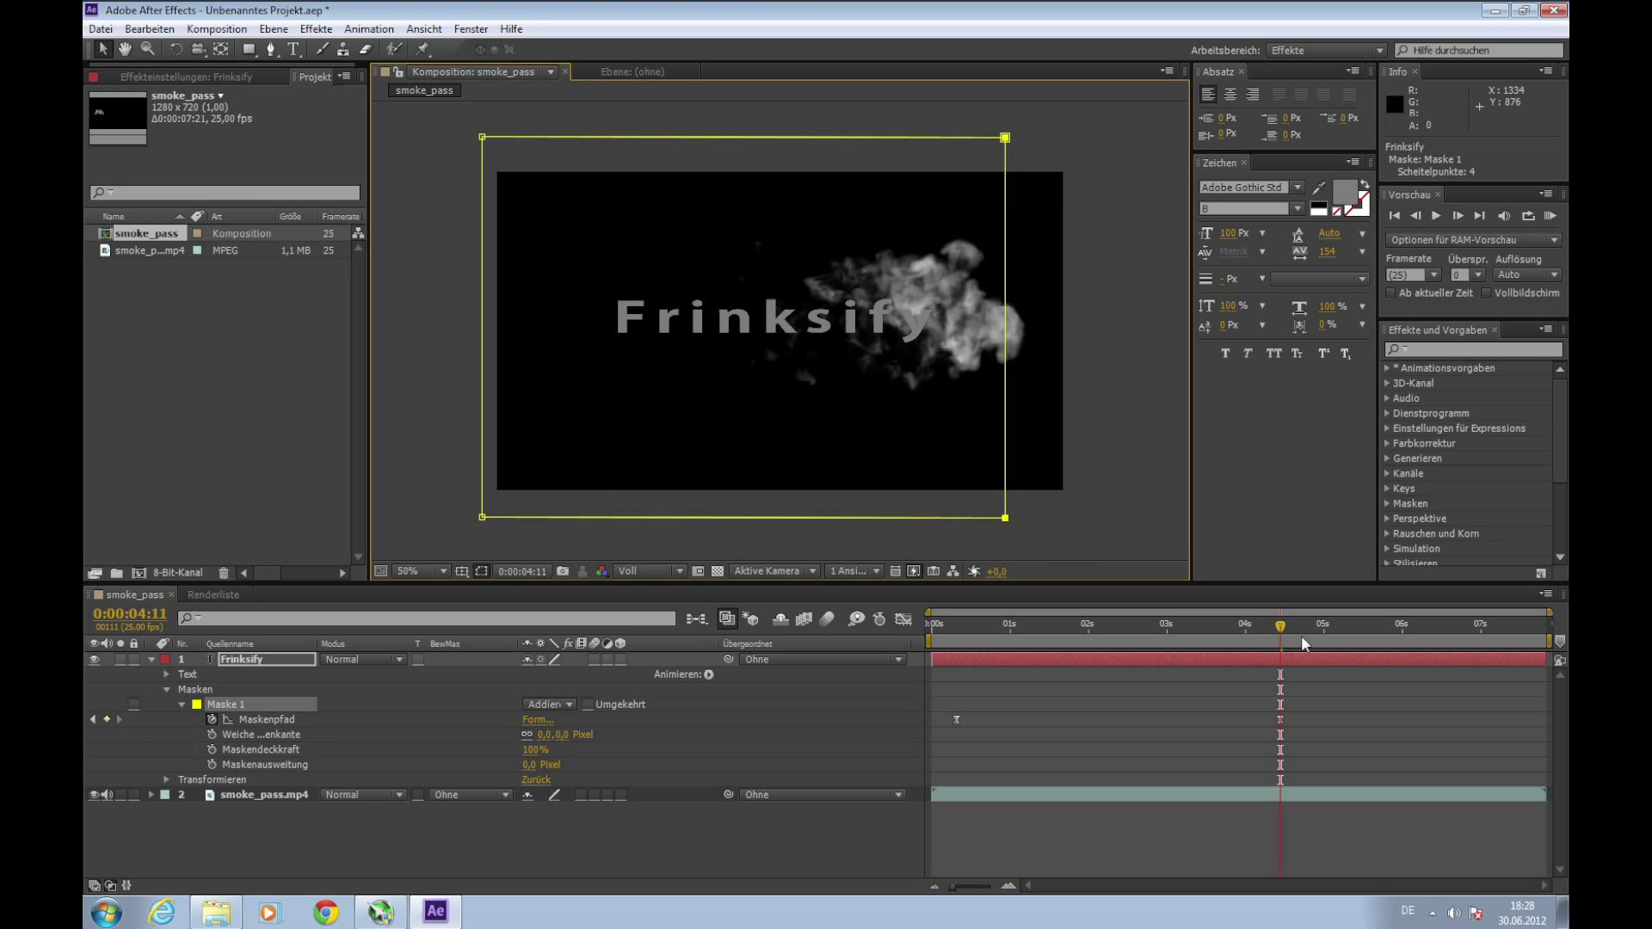
left_click_drag(1282, 628, 957, 625)
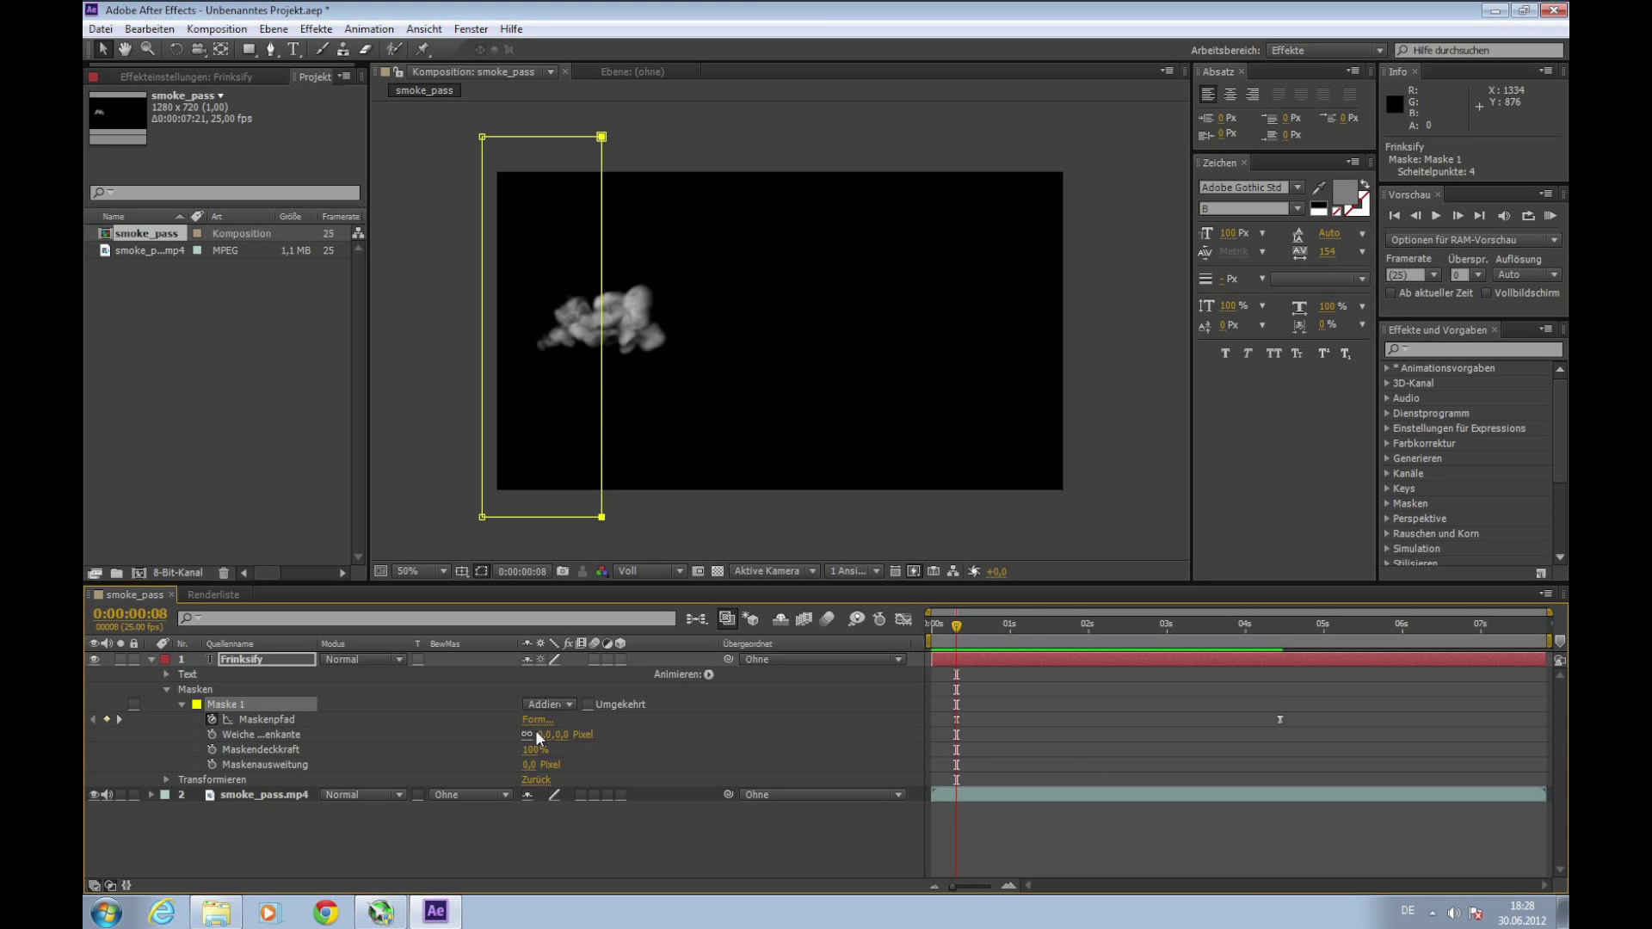
Step: Set Maske 1's feather to 115,0 pixels and scrub to check the softened reveal
key("F2")
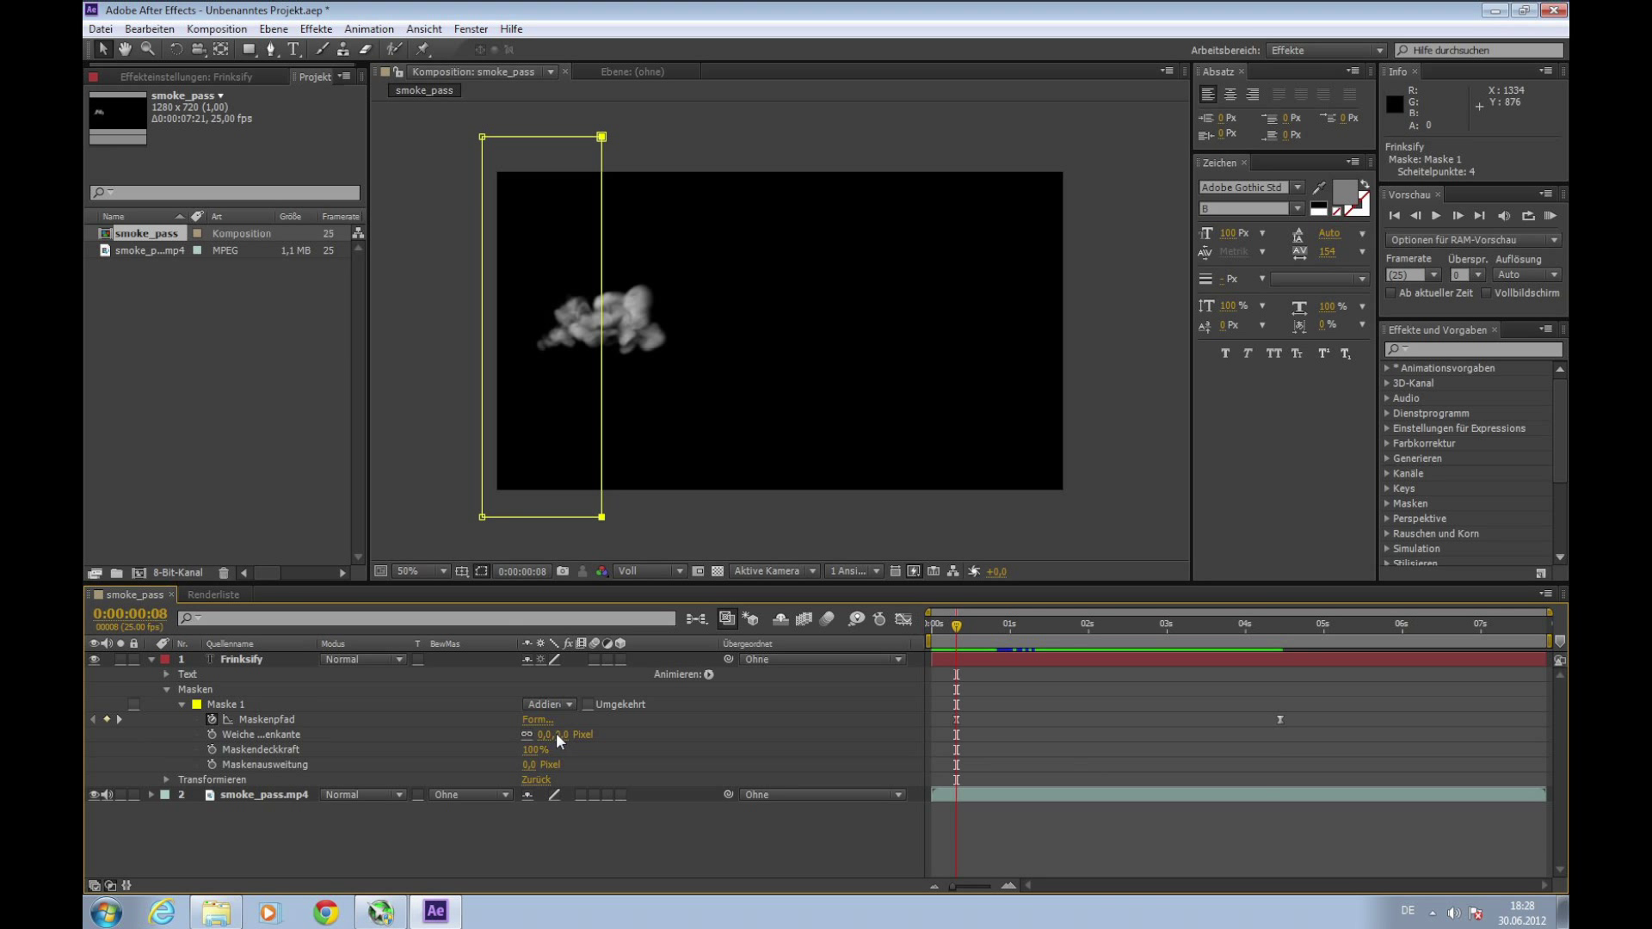
left_click_drag(562, 734, 586, 735)
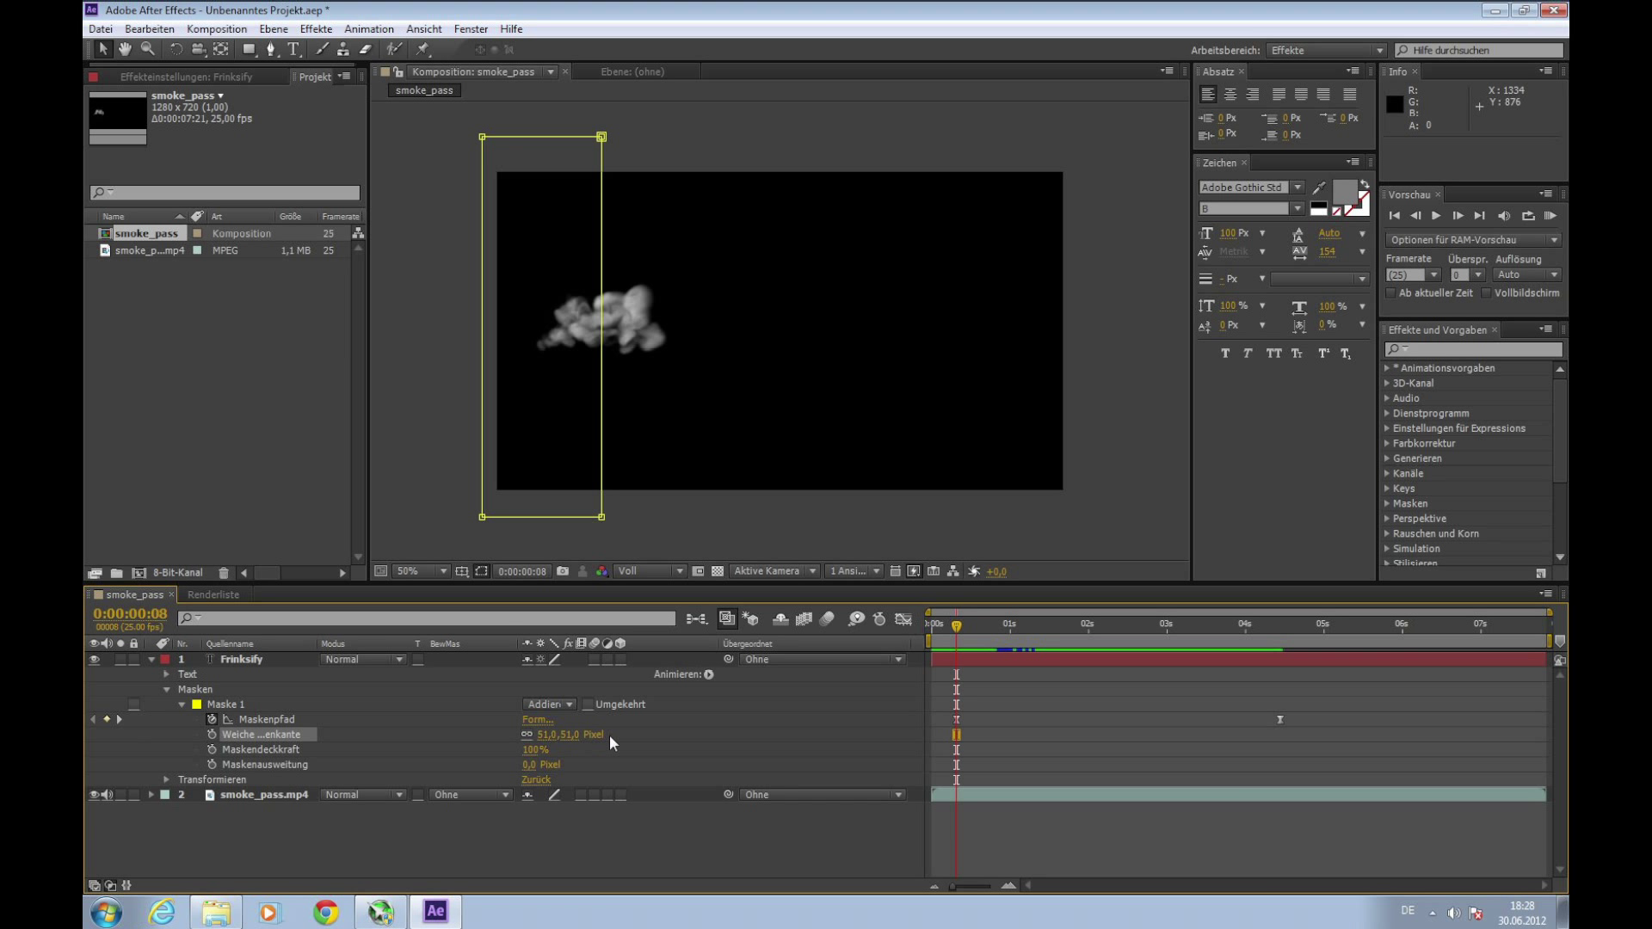
left_click(936, 687)
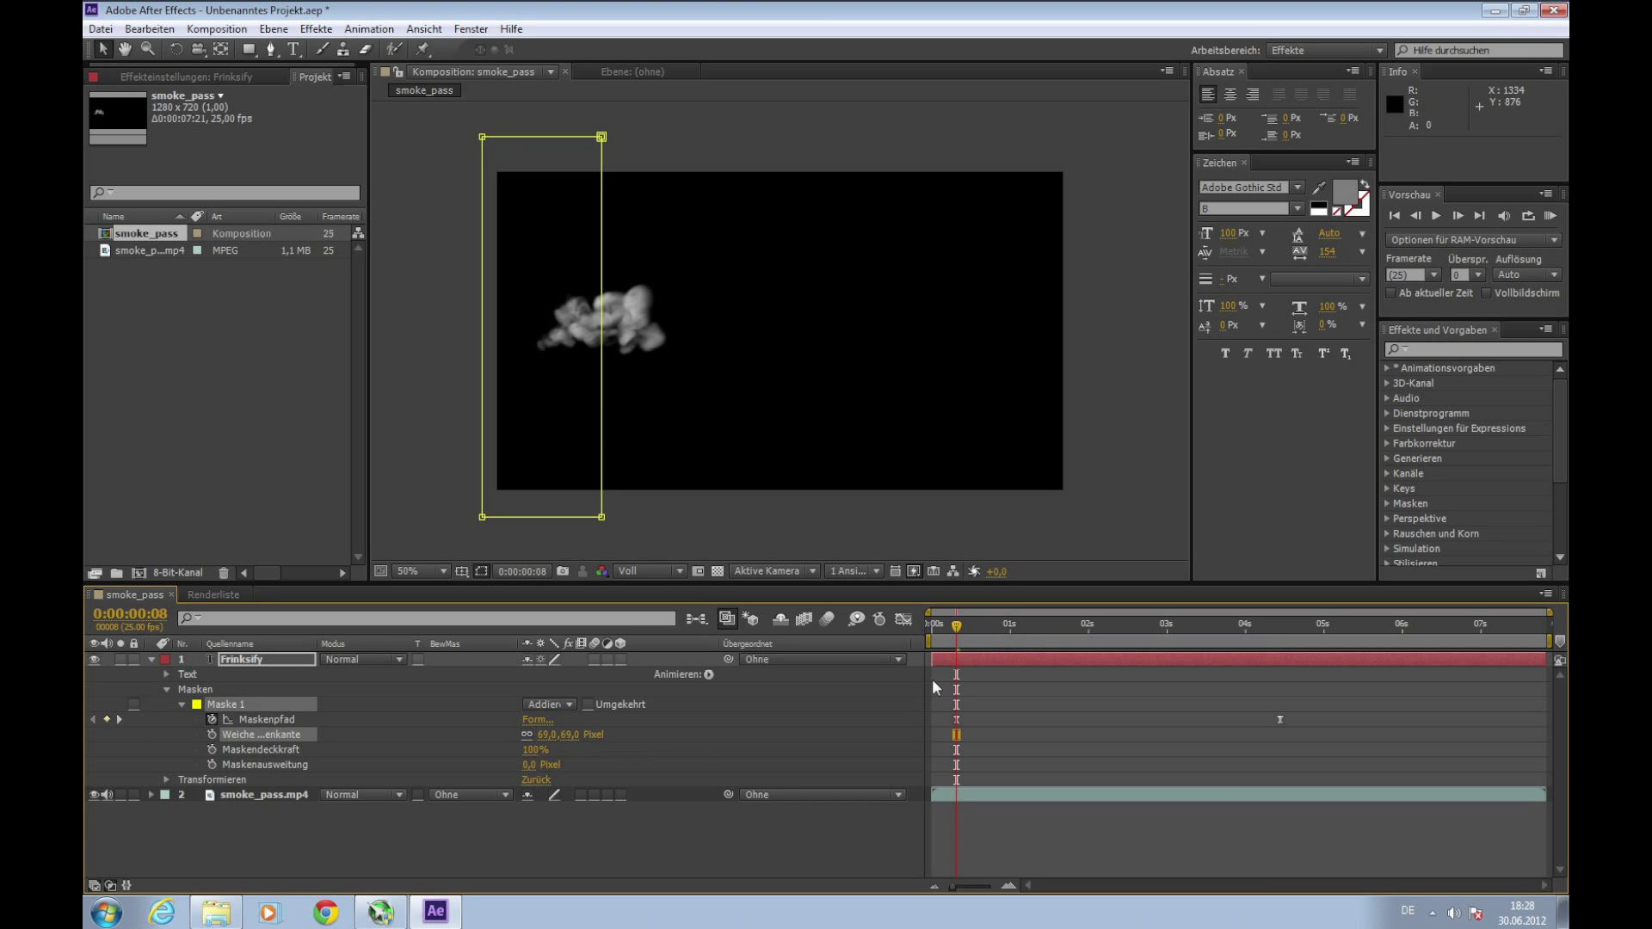
left_click_drag(955, 627, 1204, 636)
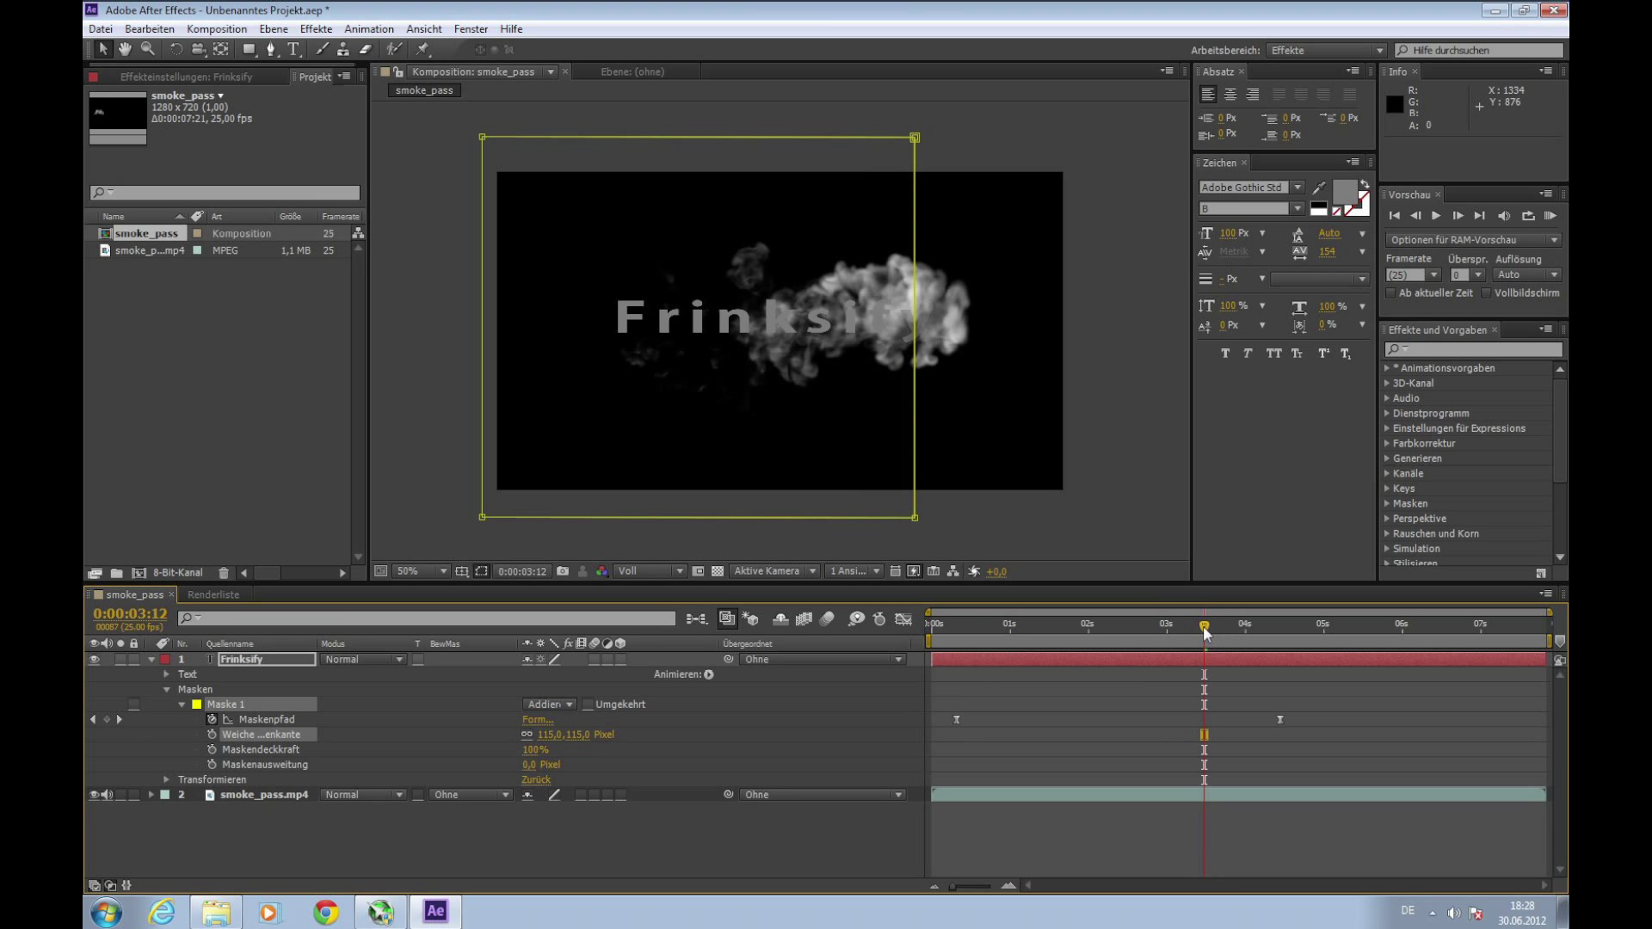
left_click_drag(1205, 628, 946, 629)
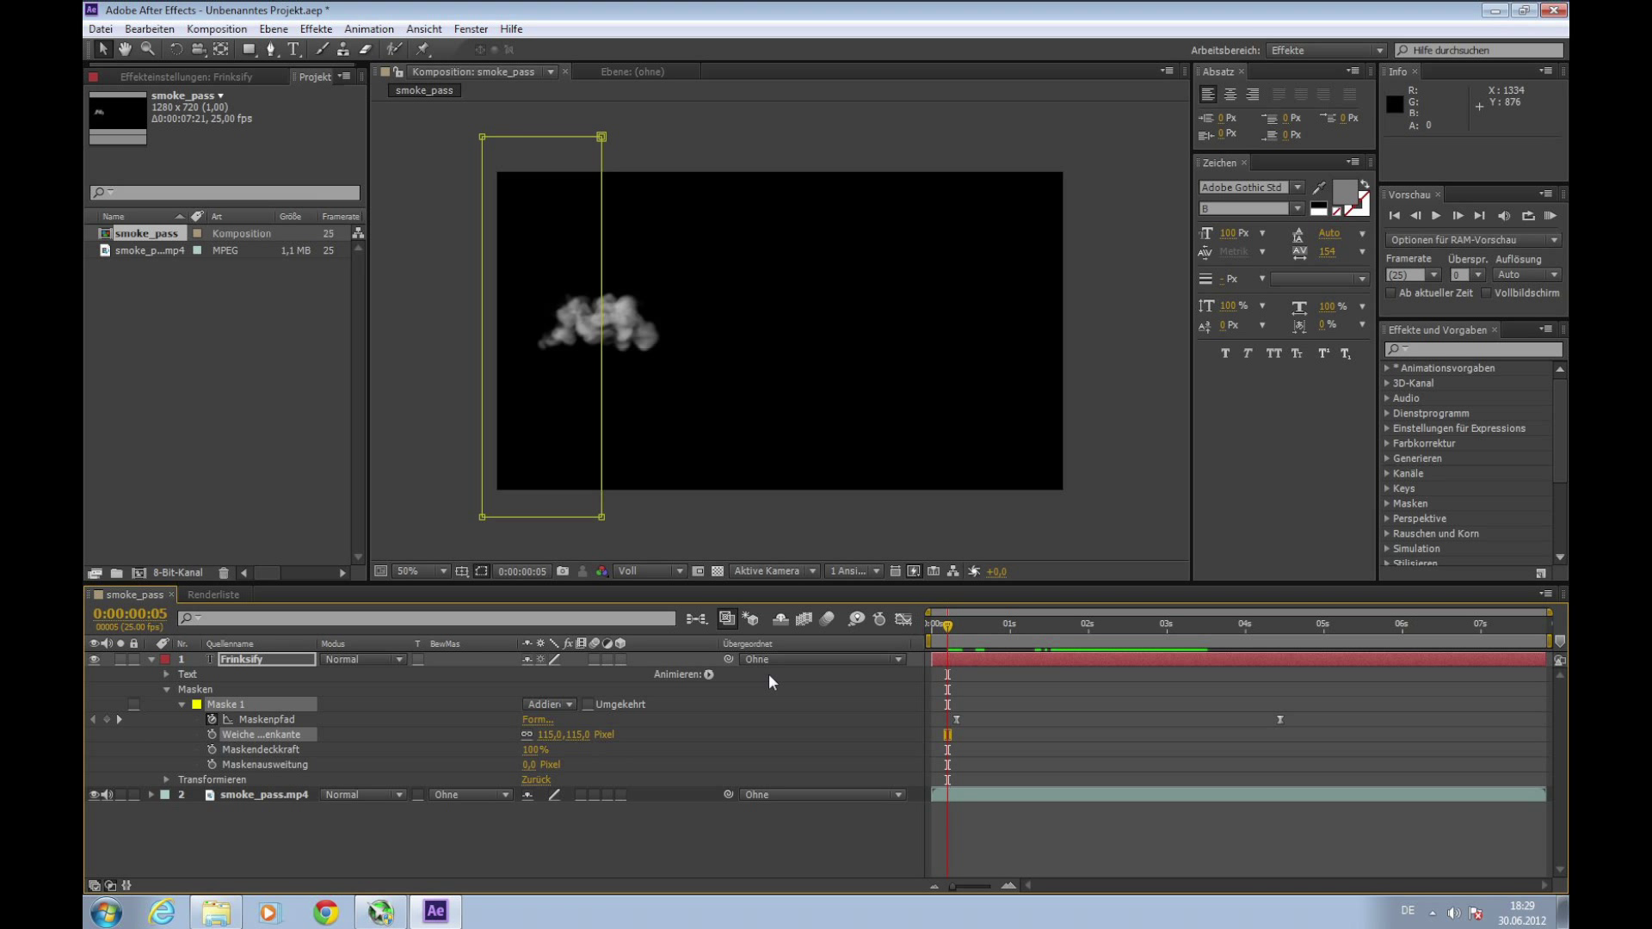
Step: Move smoke_pass.mp4 above Frinksify and set its blend mode to Negativ multiplizieren
left_click(270, 793)
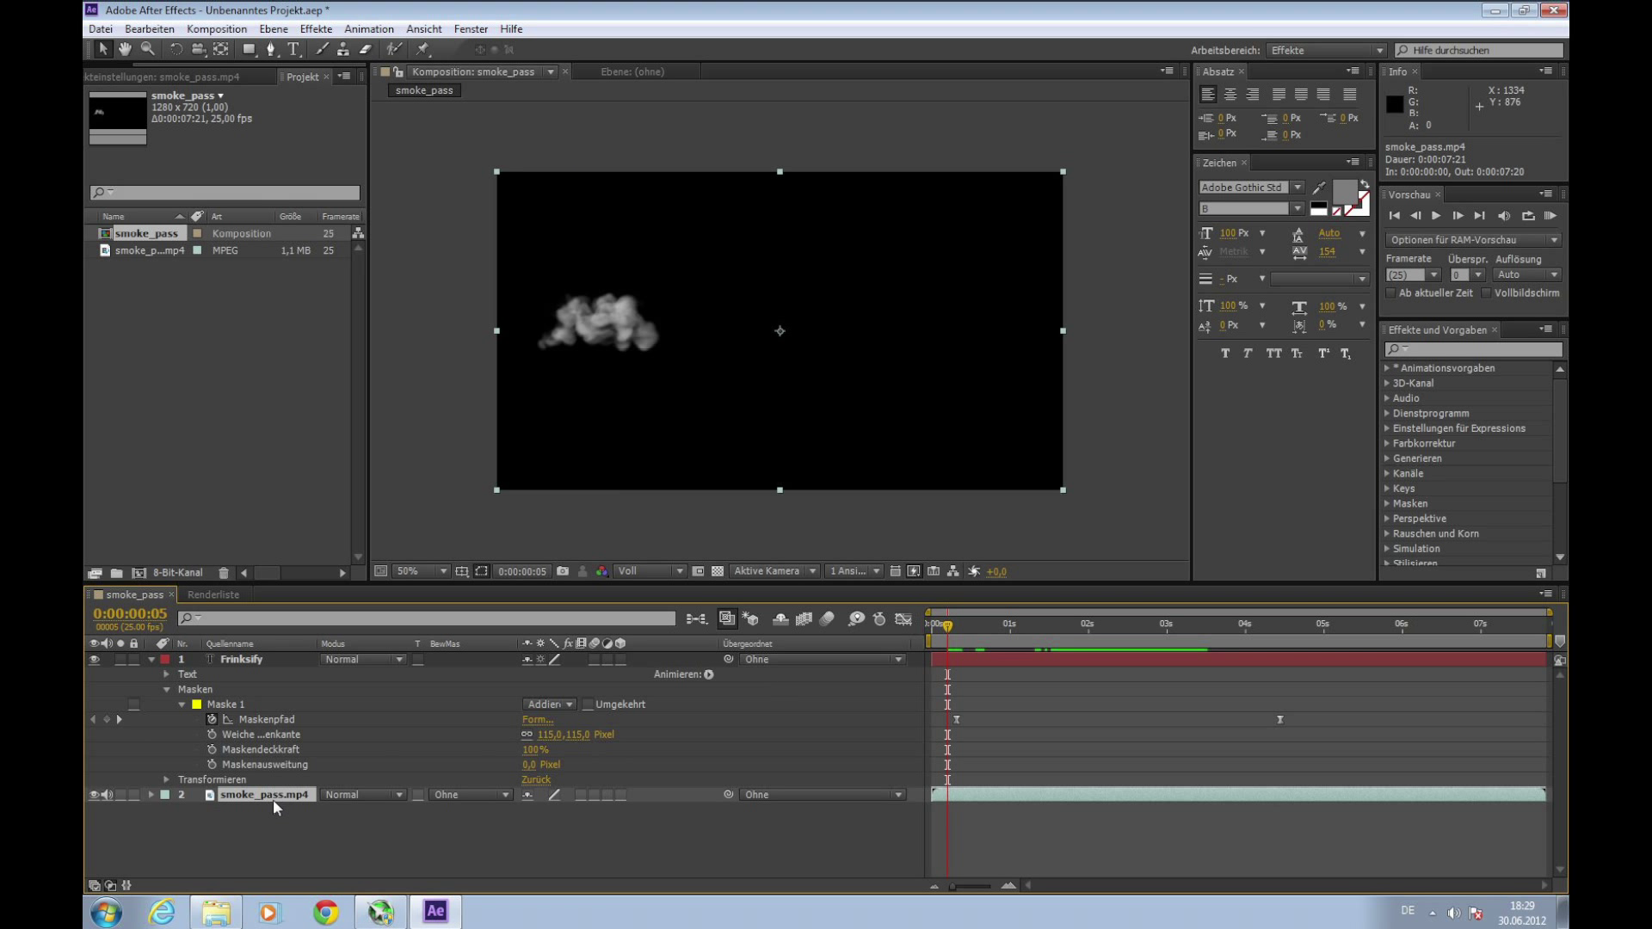
left_click_drag(277, 797, 276, 654)
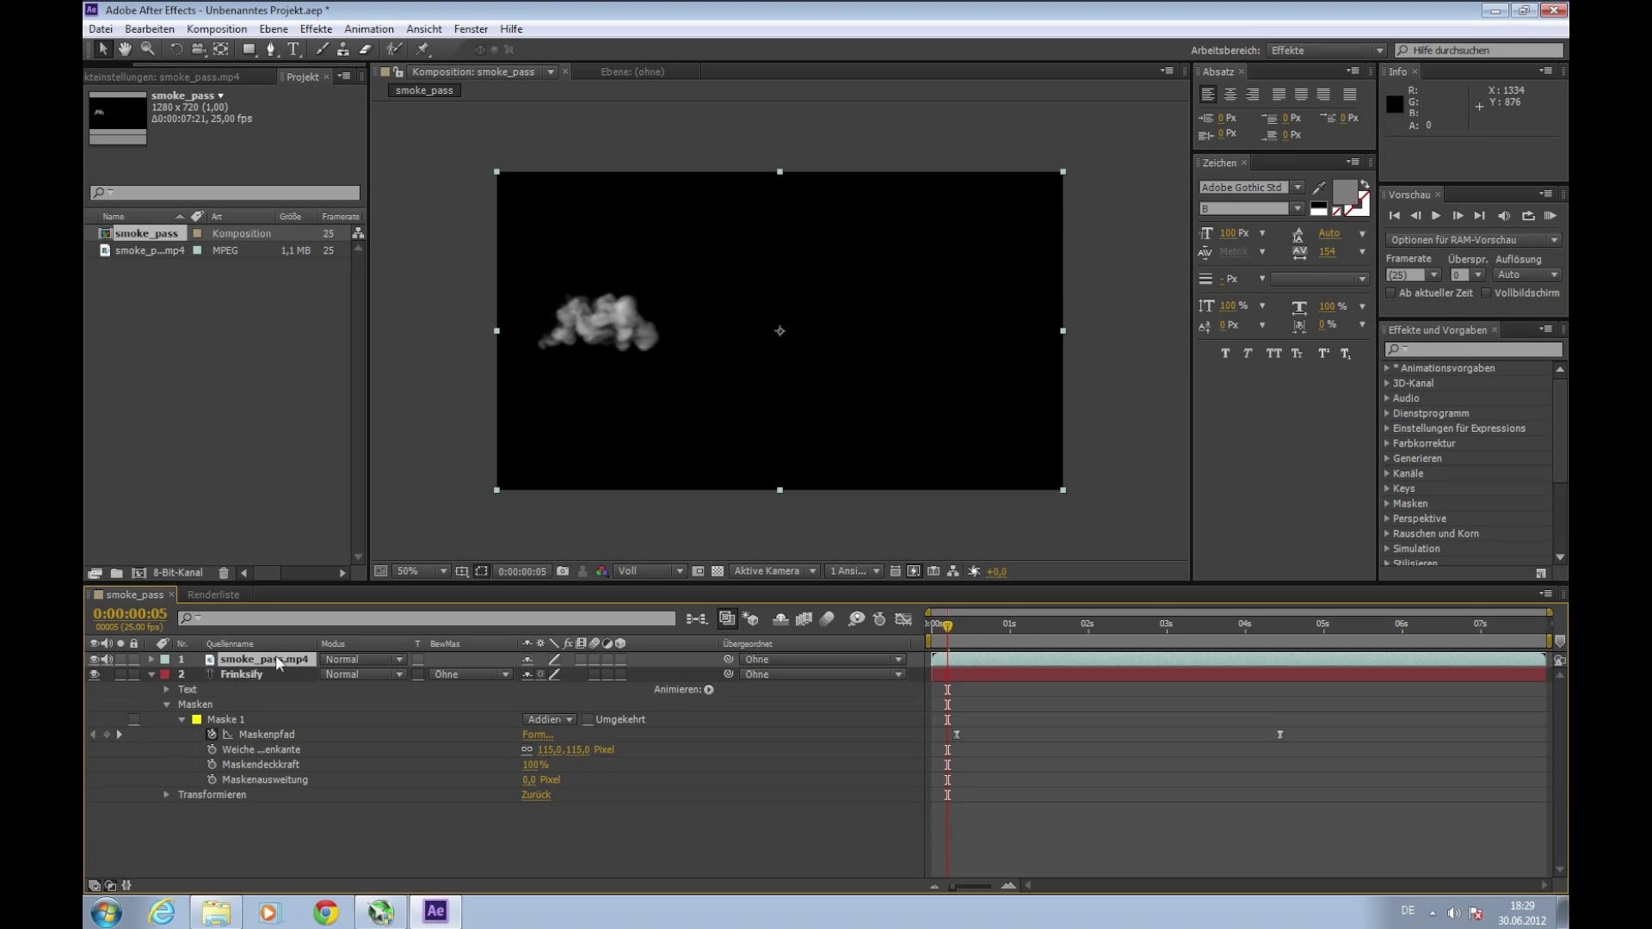
left_click(342, 659)
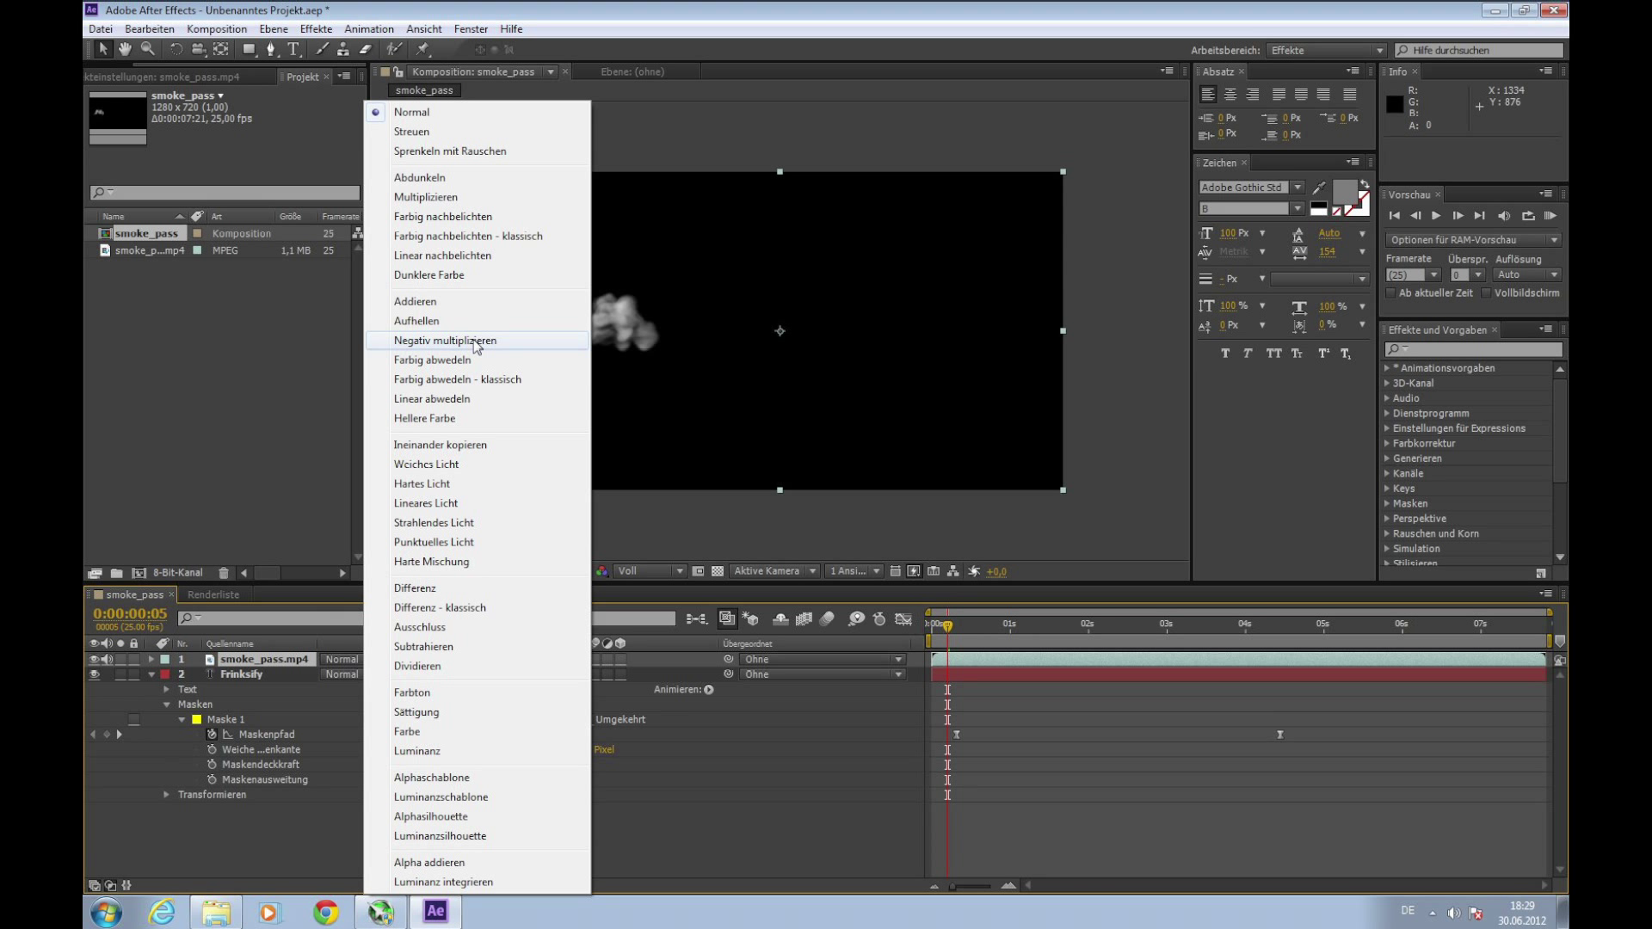
left_click(476, 341)
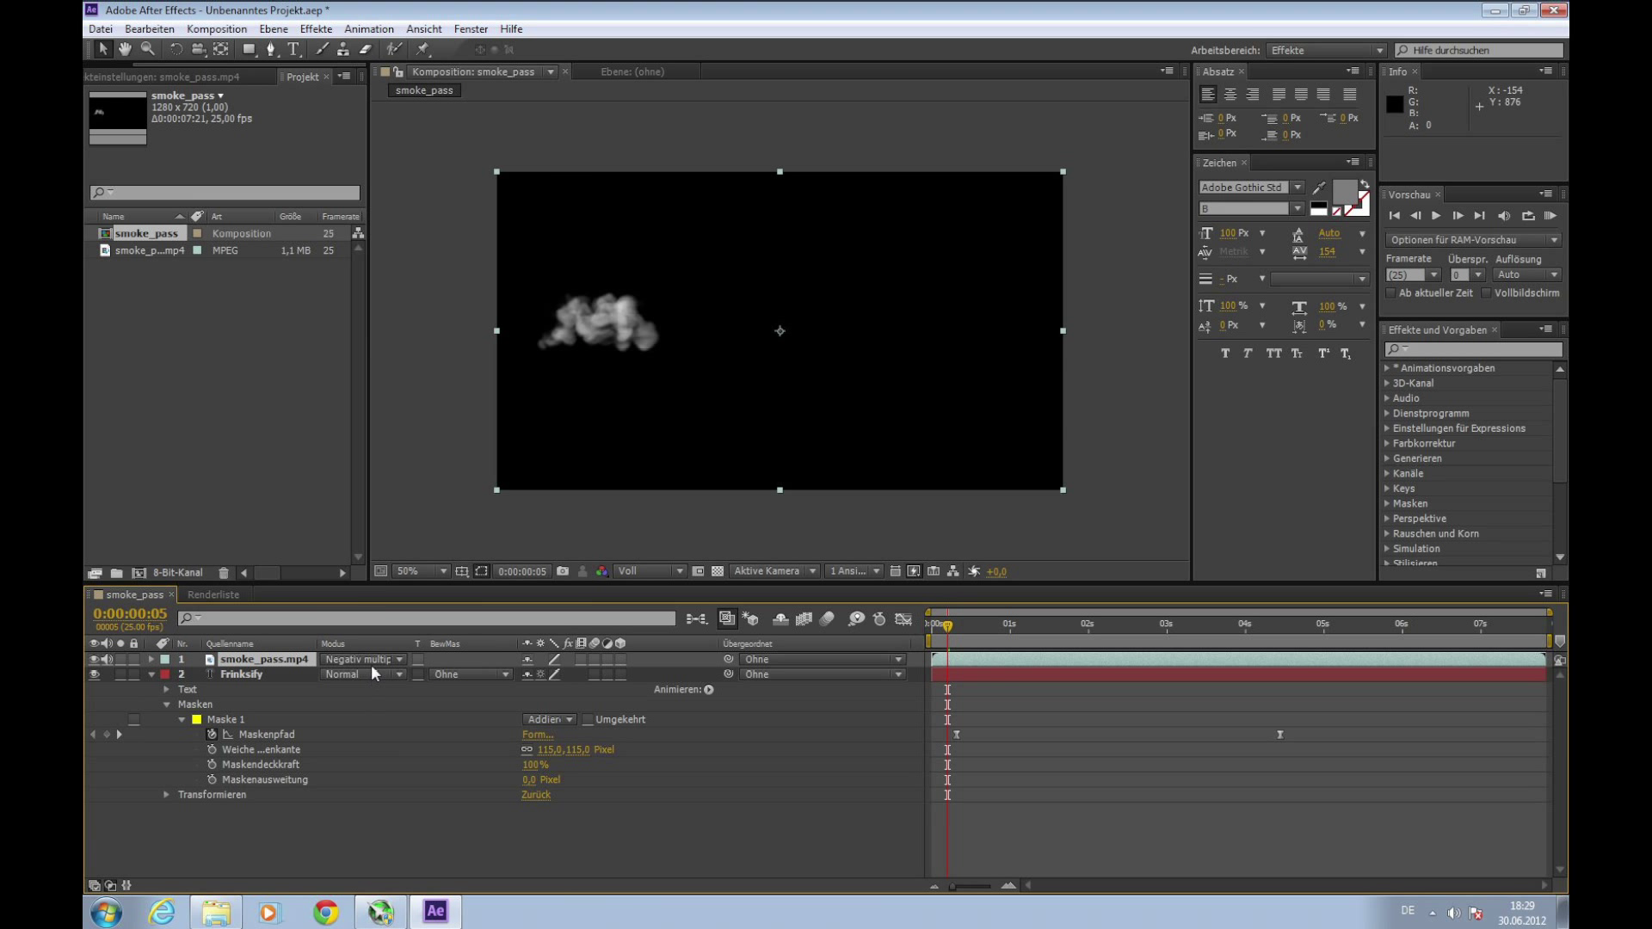
key("F4")
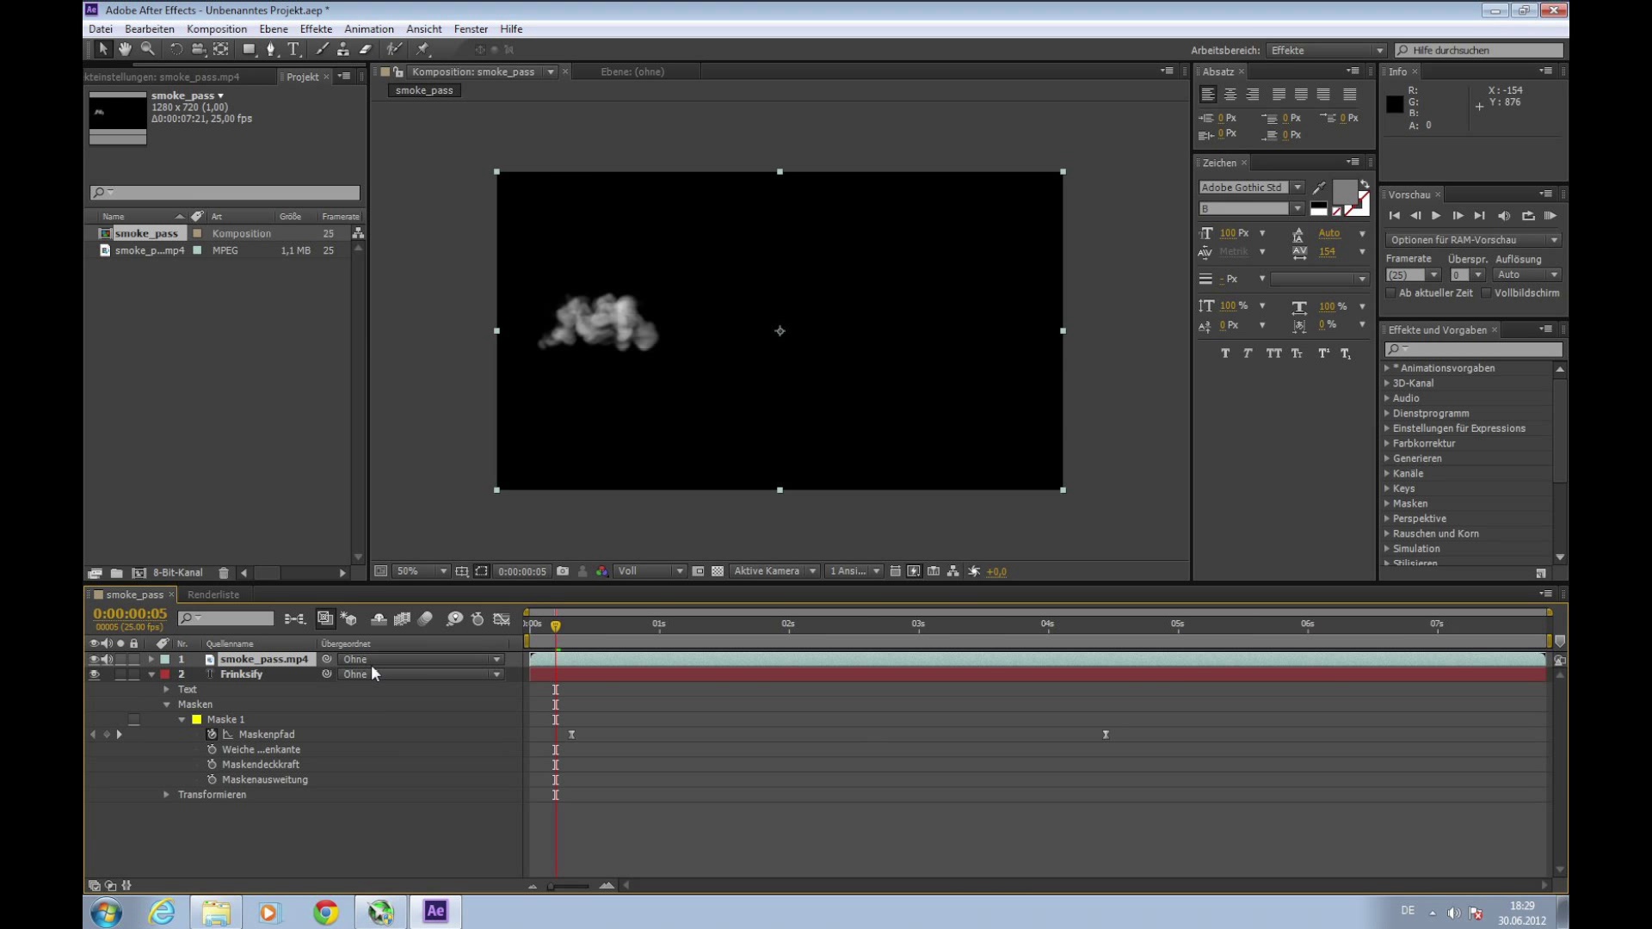
key("F4")
key("F4")
key("F4")
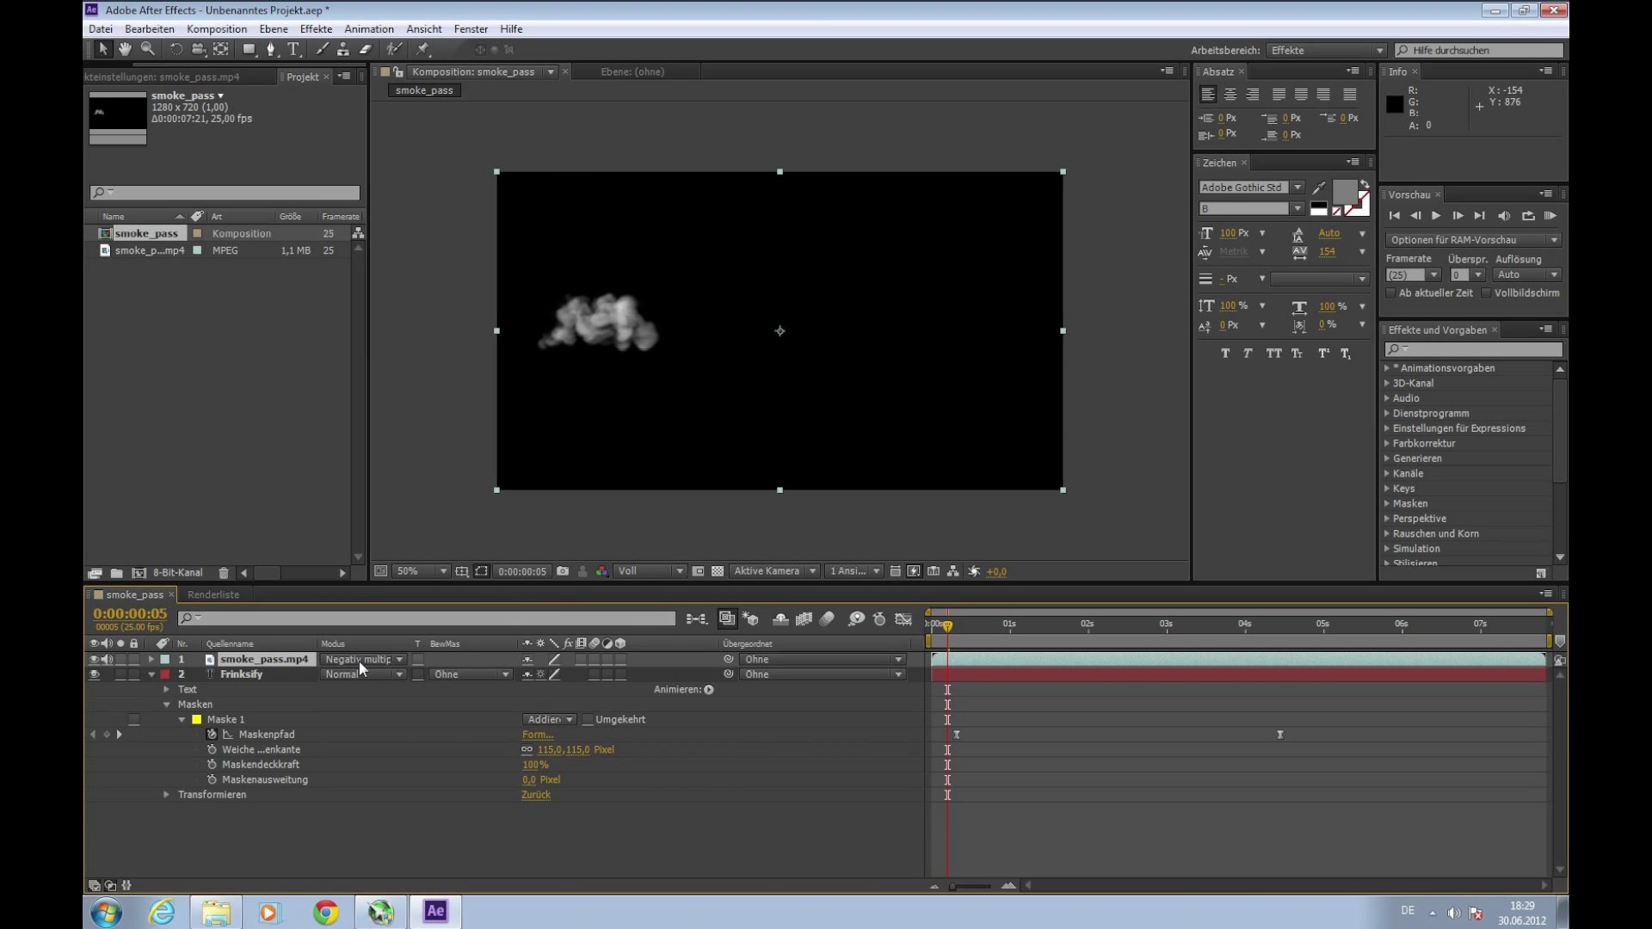
Step: Add an adjustment layer named Blur and drag it just below smoke_pass.mp4
left_click(274, 28)
mouse_move(293, 53)
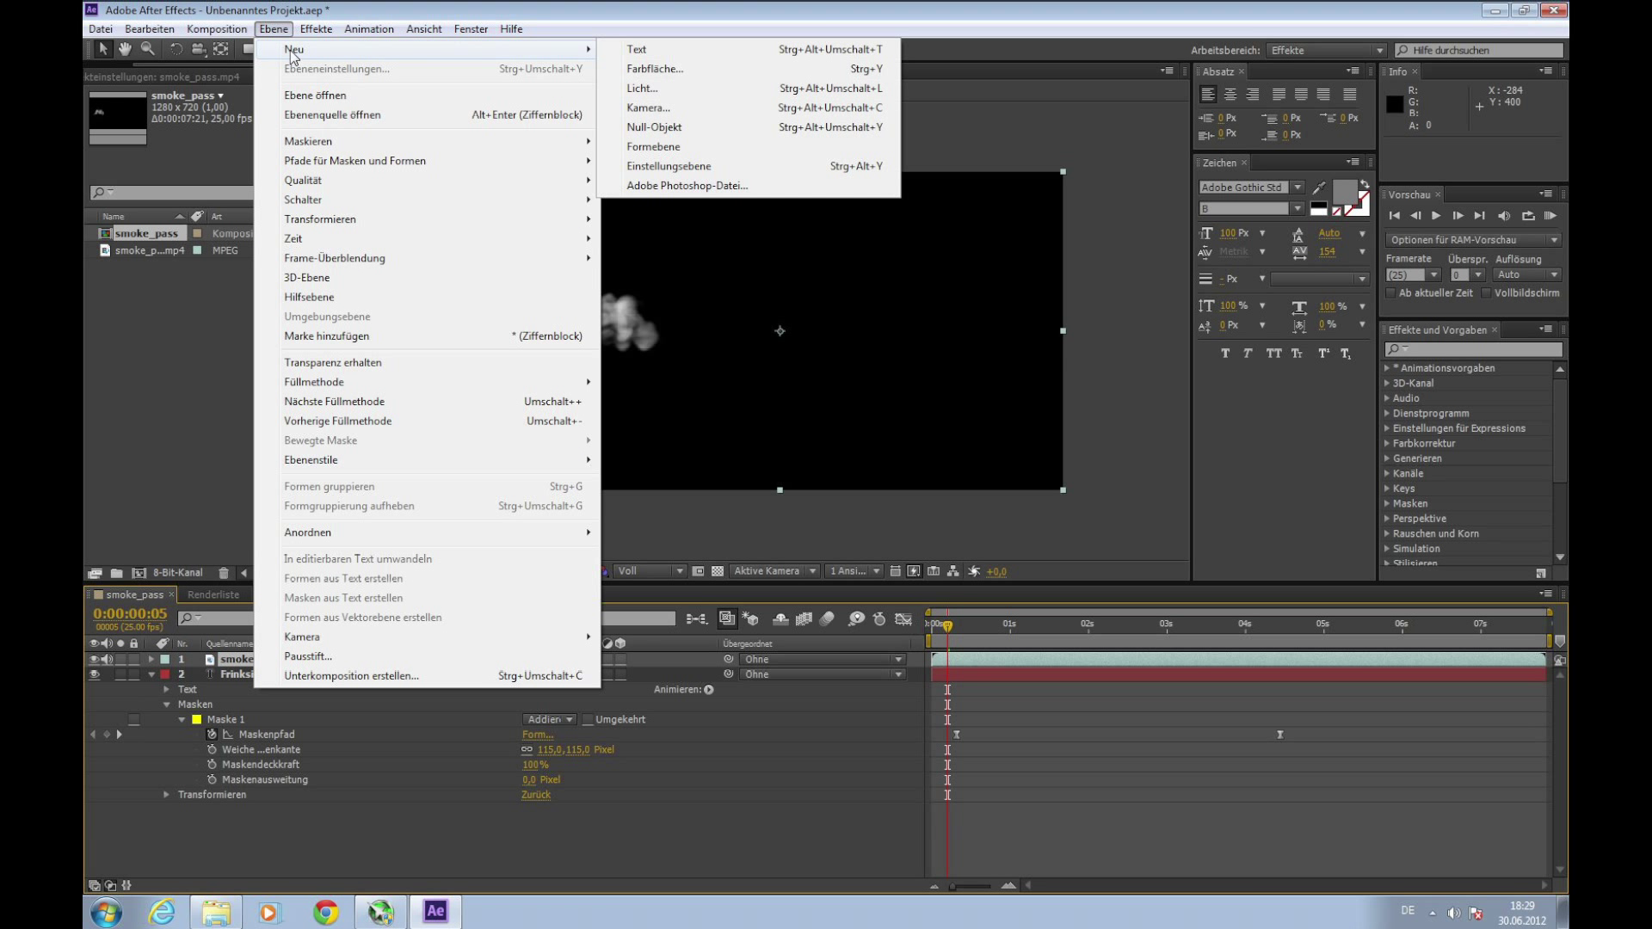
left_click(773, 173)
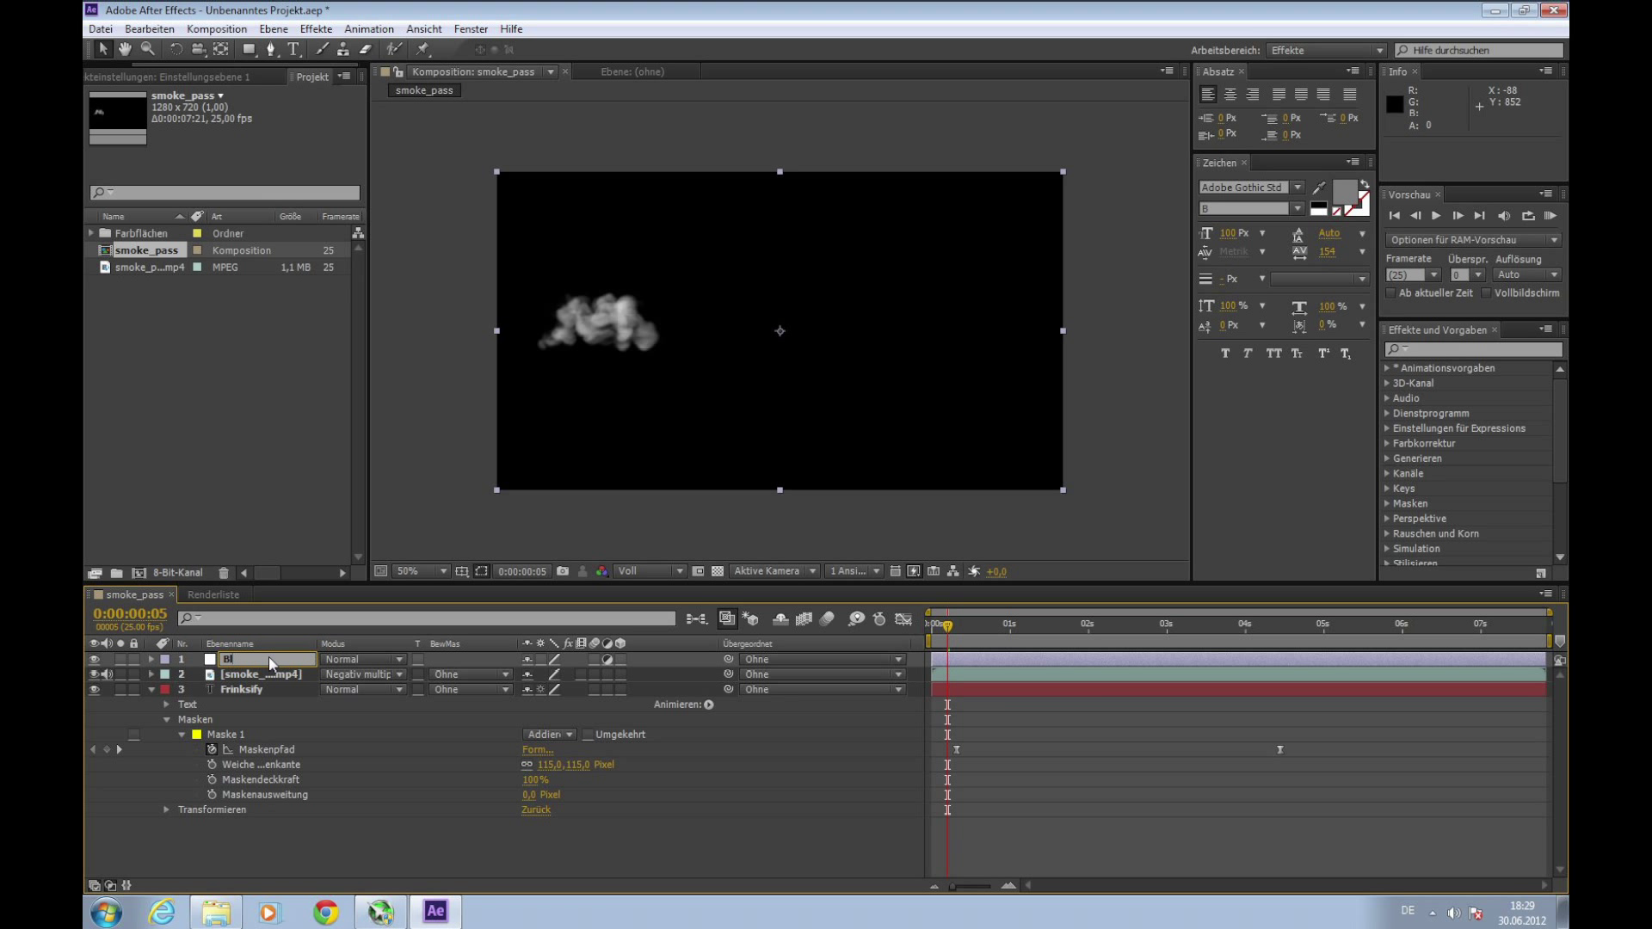
key("Return")
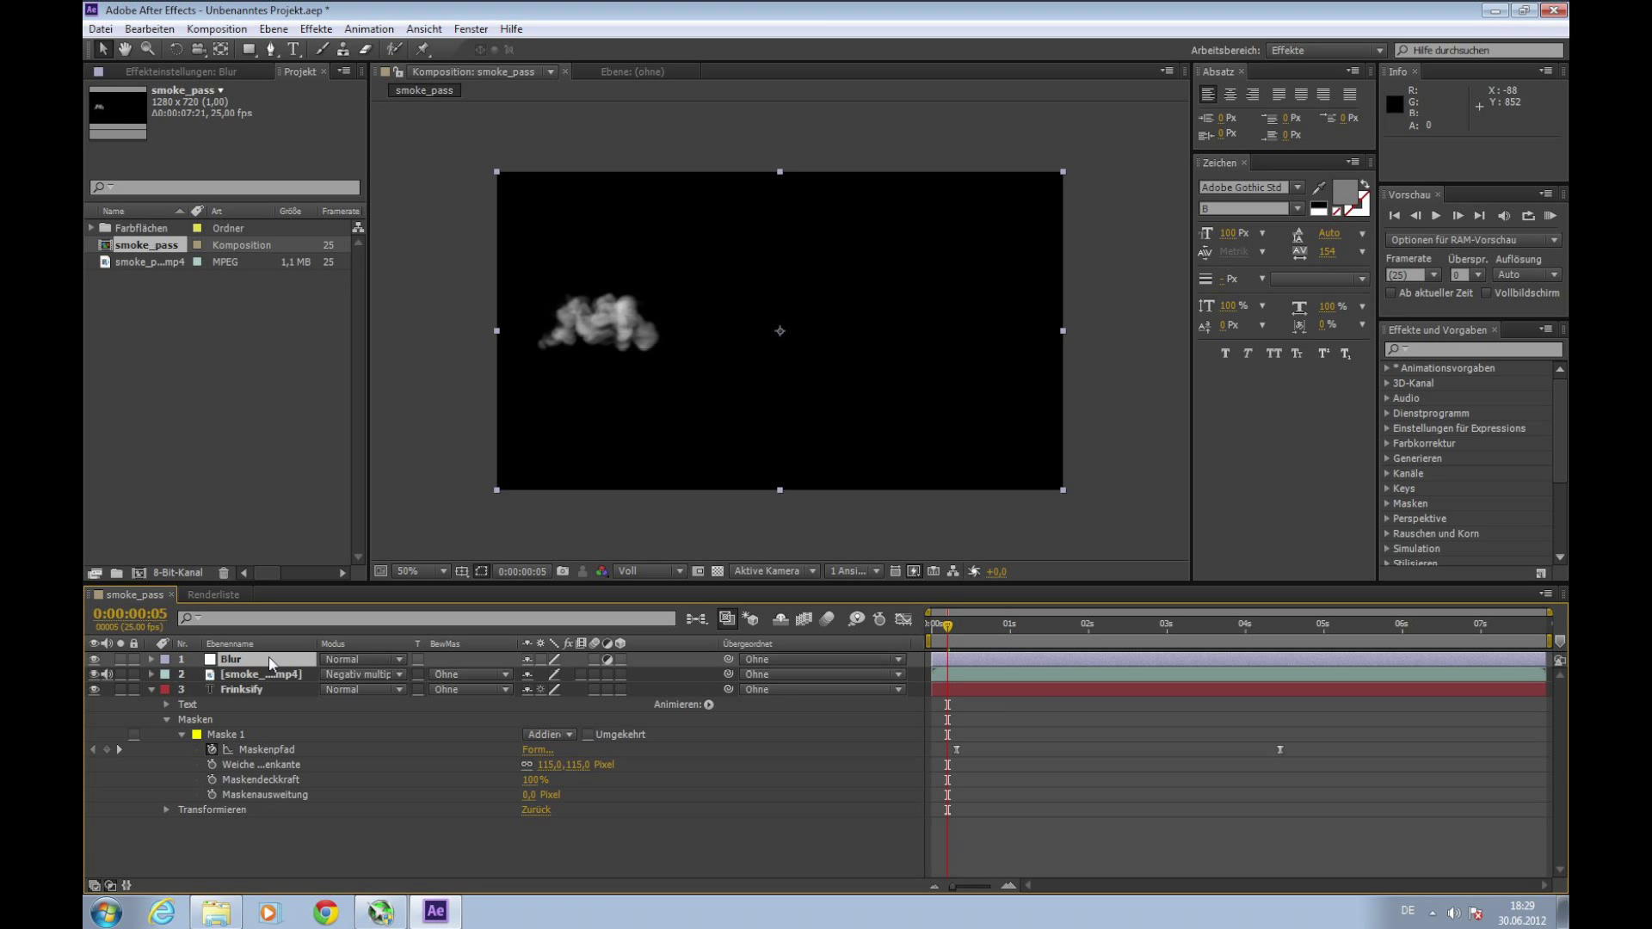
left_click_drag(269, 658, 271, 680)
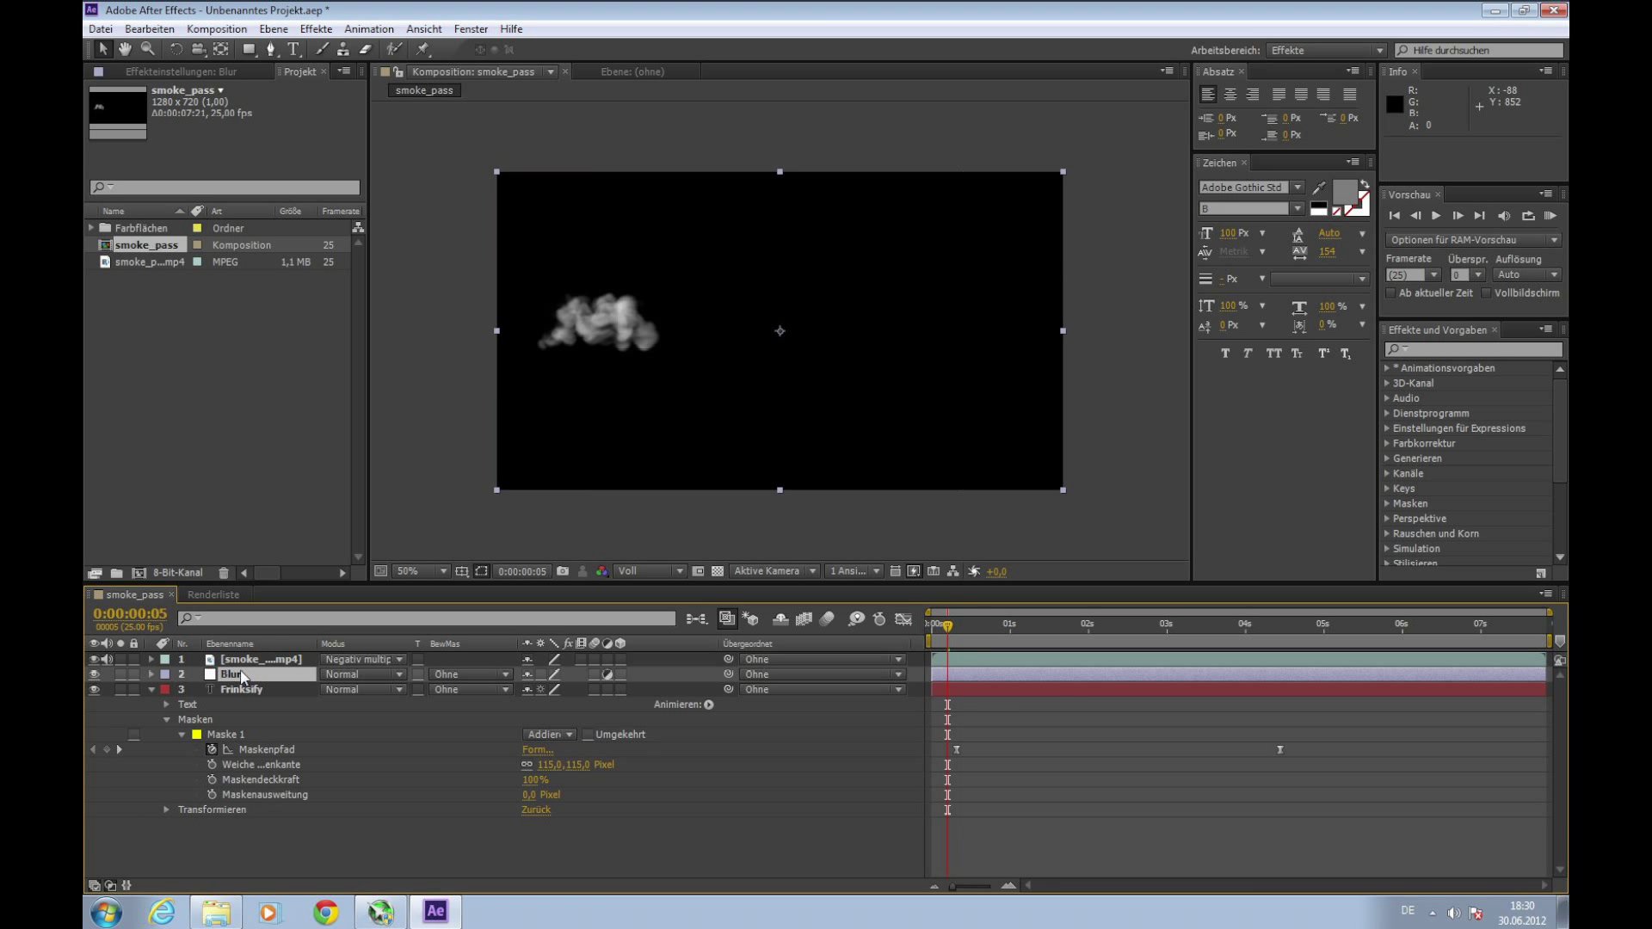
Step: Draw a tall rectangular mask on the Blur layer and set its first Mask Path keyframe
left_click(244, 49)
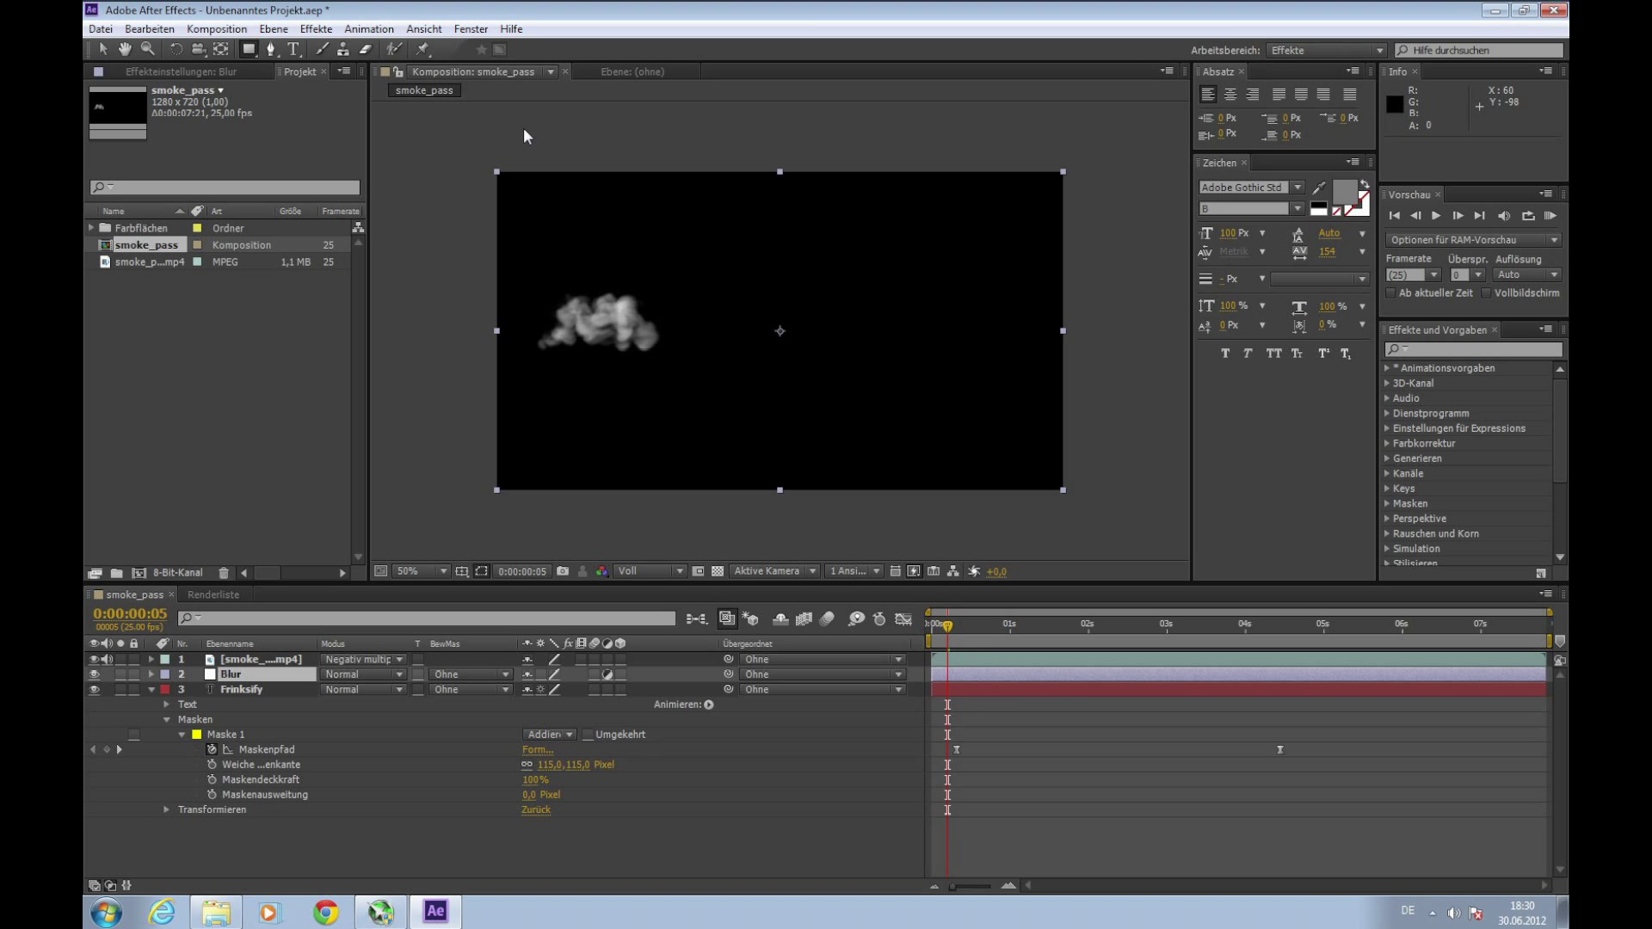
left_click_drag(546, 125, 606, 535)
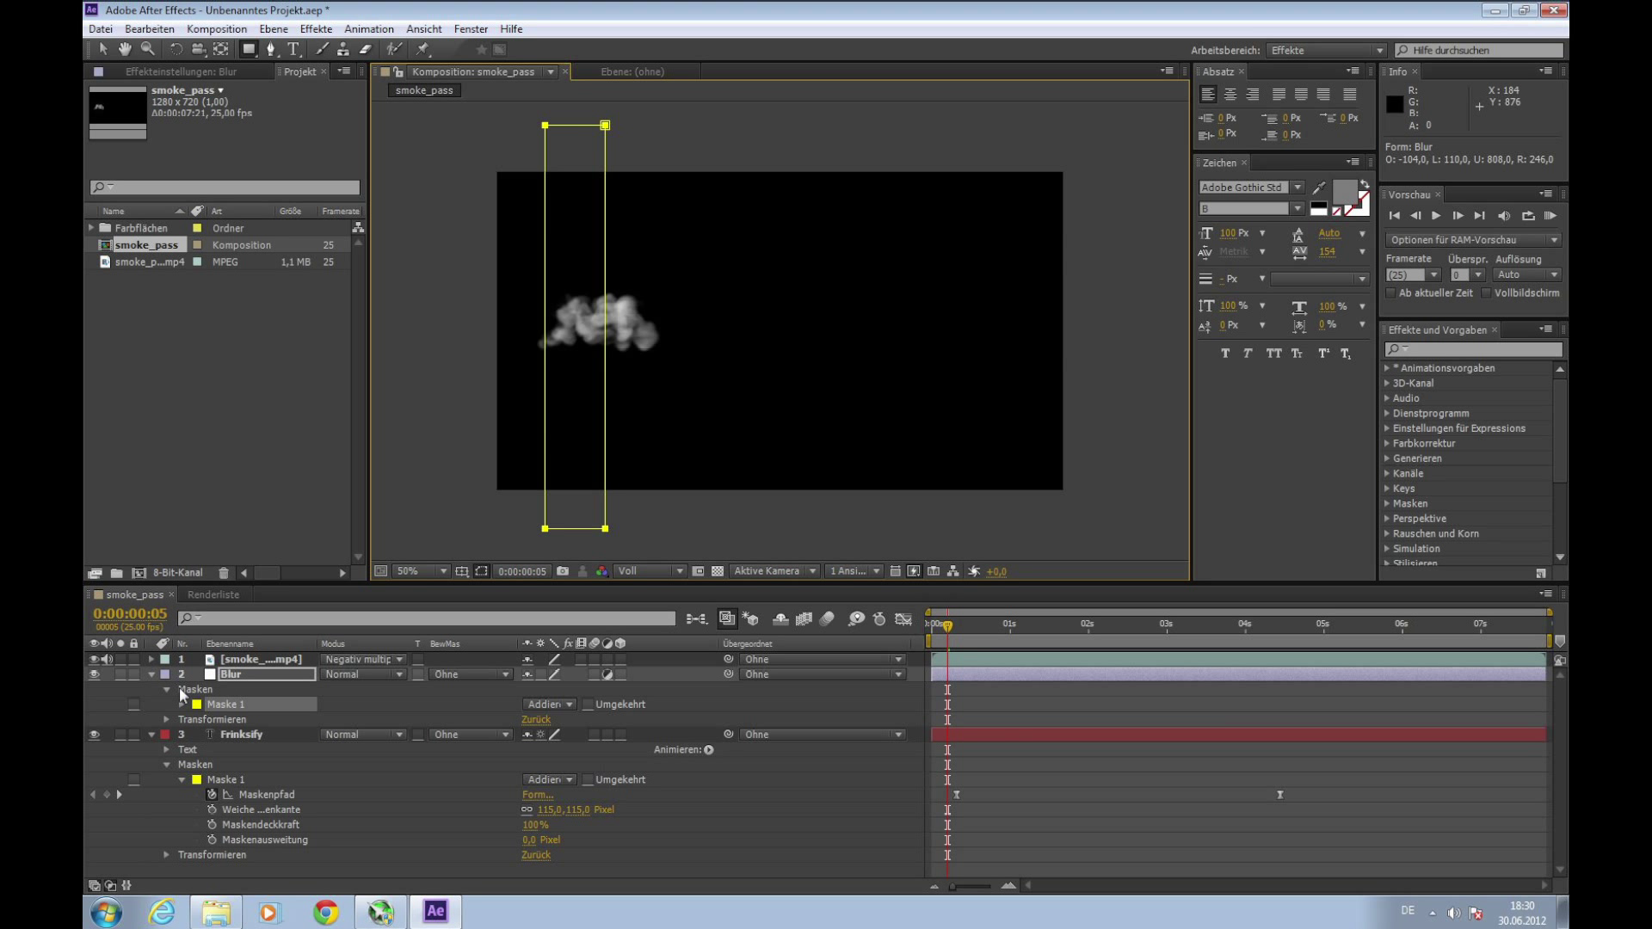
left_click(183, 705)
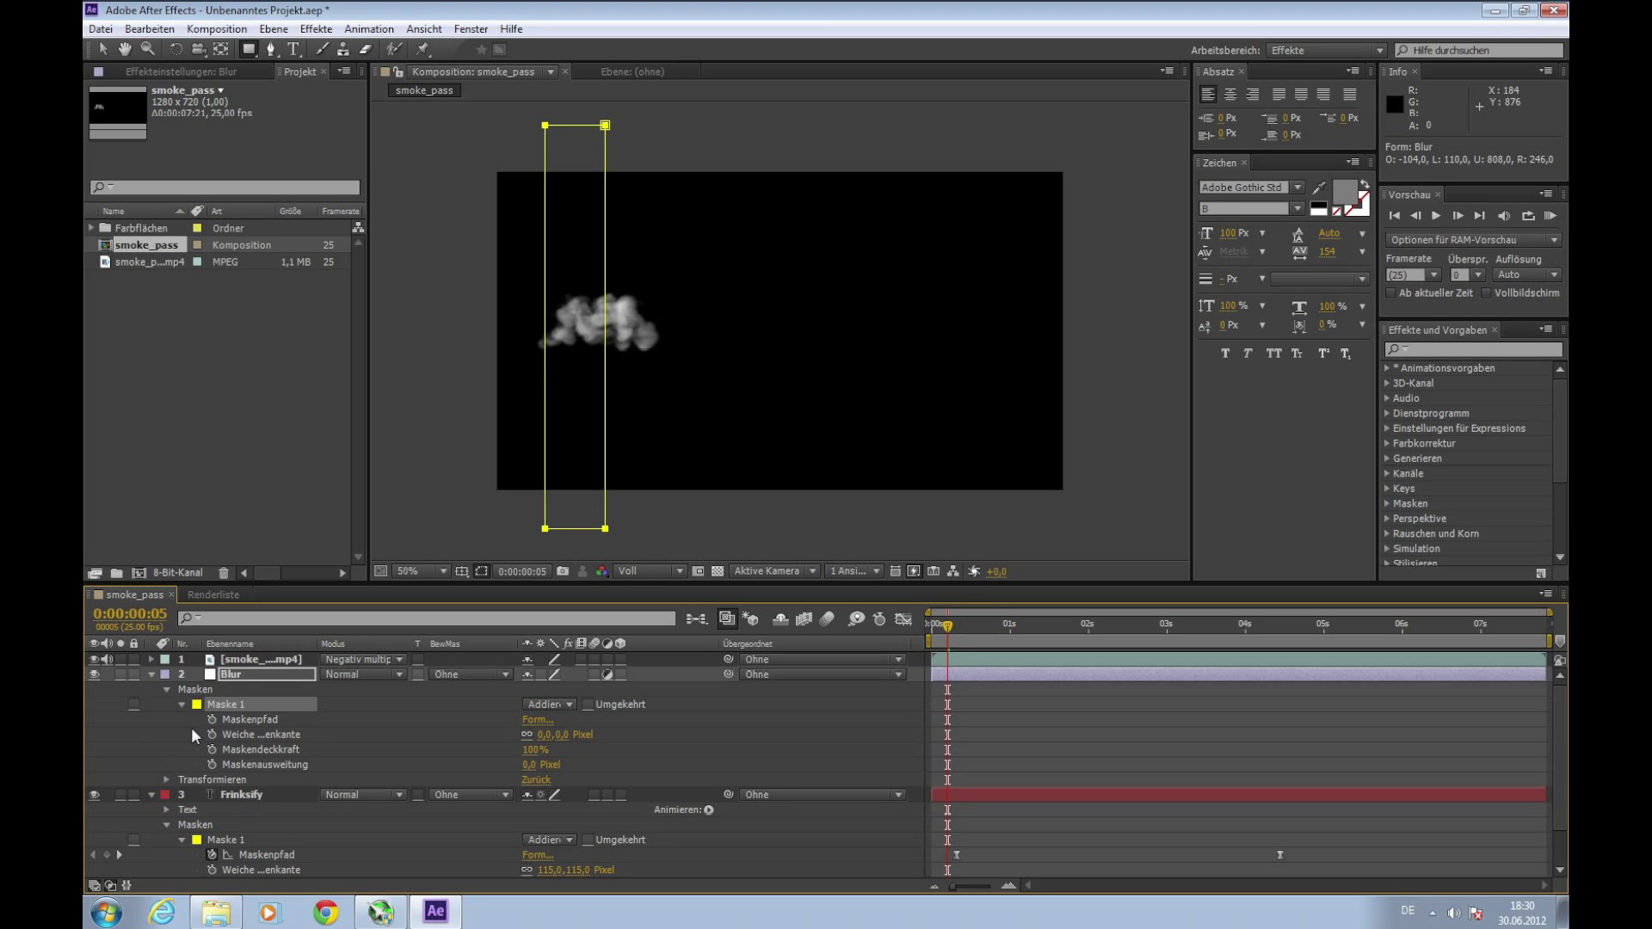
left_click(211, 720)
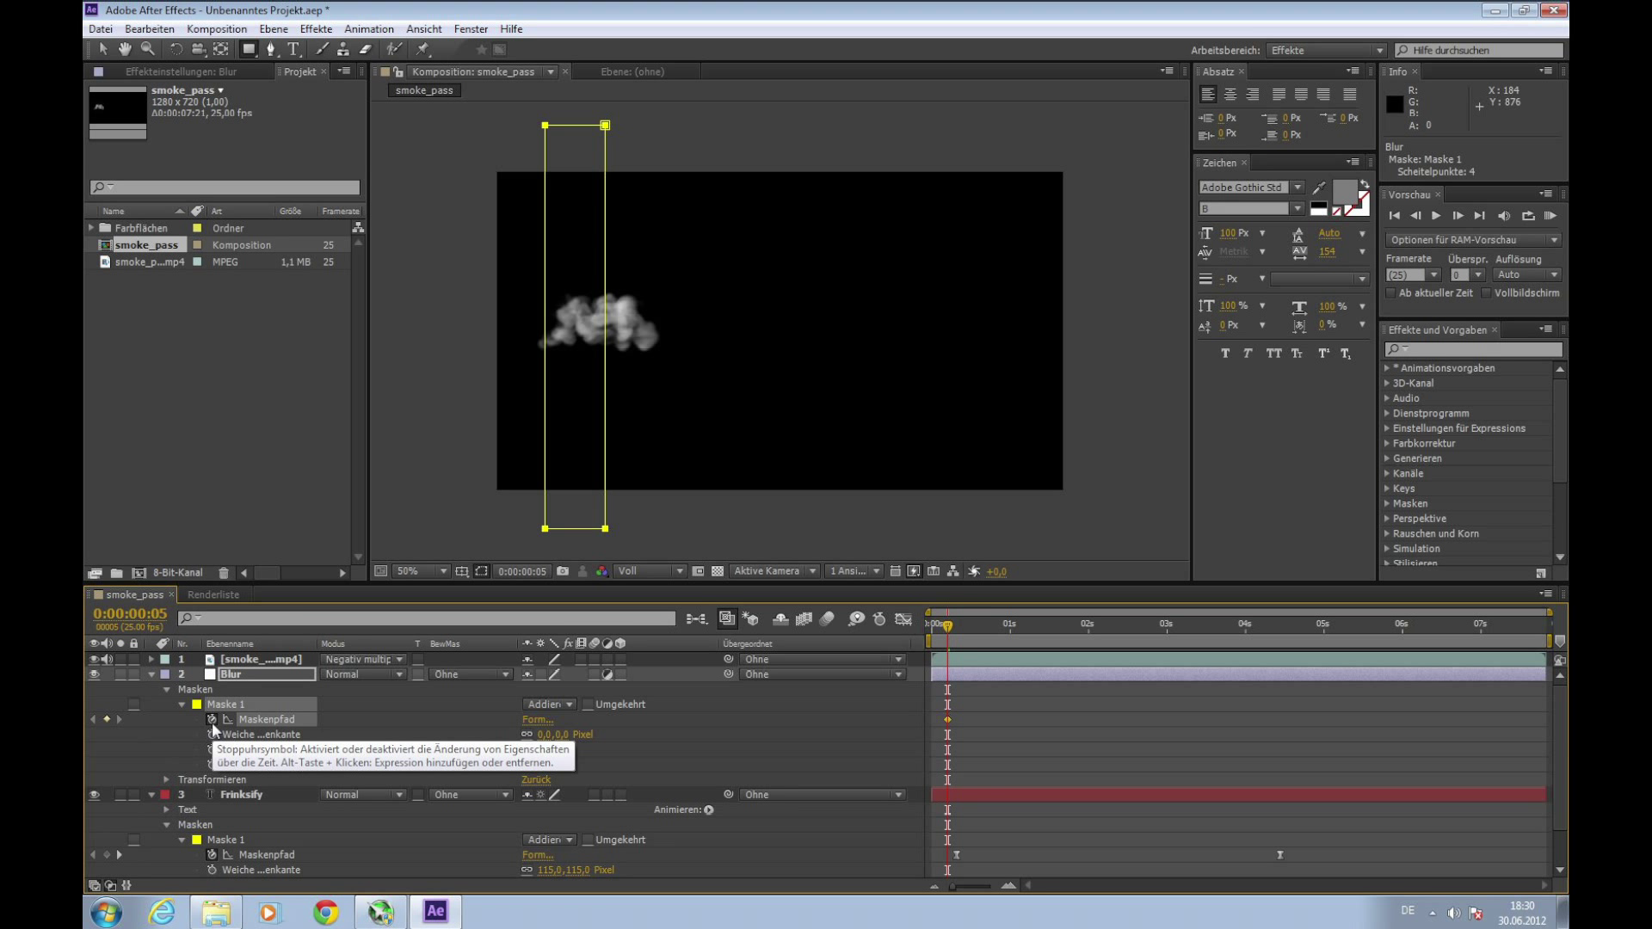
Step: At 0:00:04:11, move the Blur mask to Frinksify's right end, then scrub back to check
left_click(245, 675)
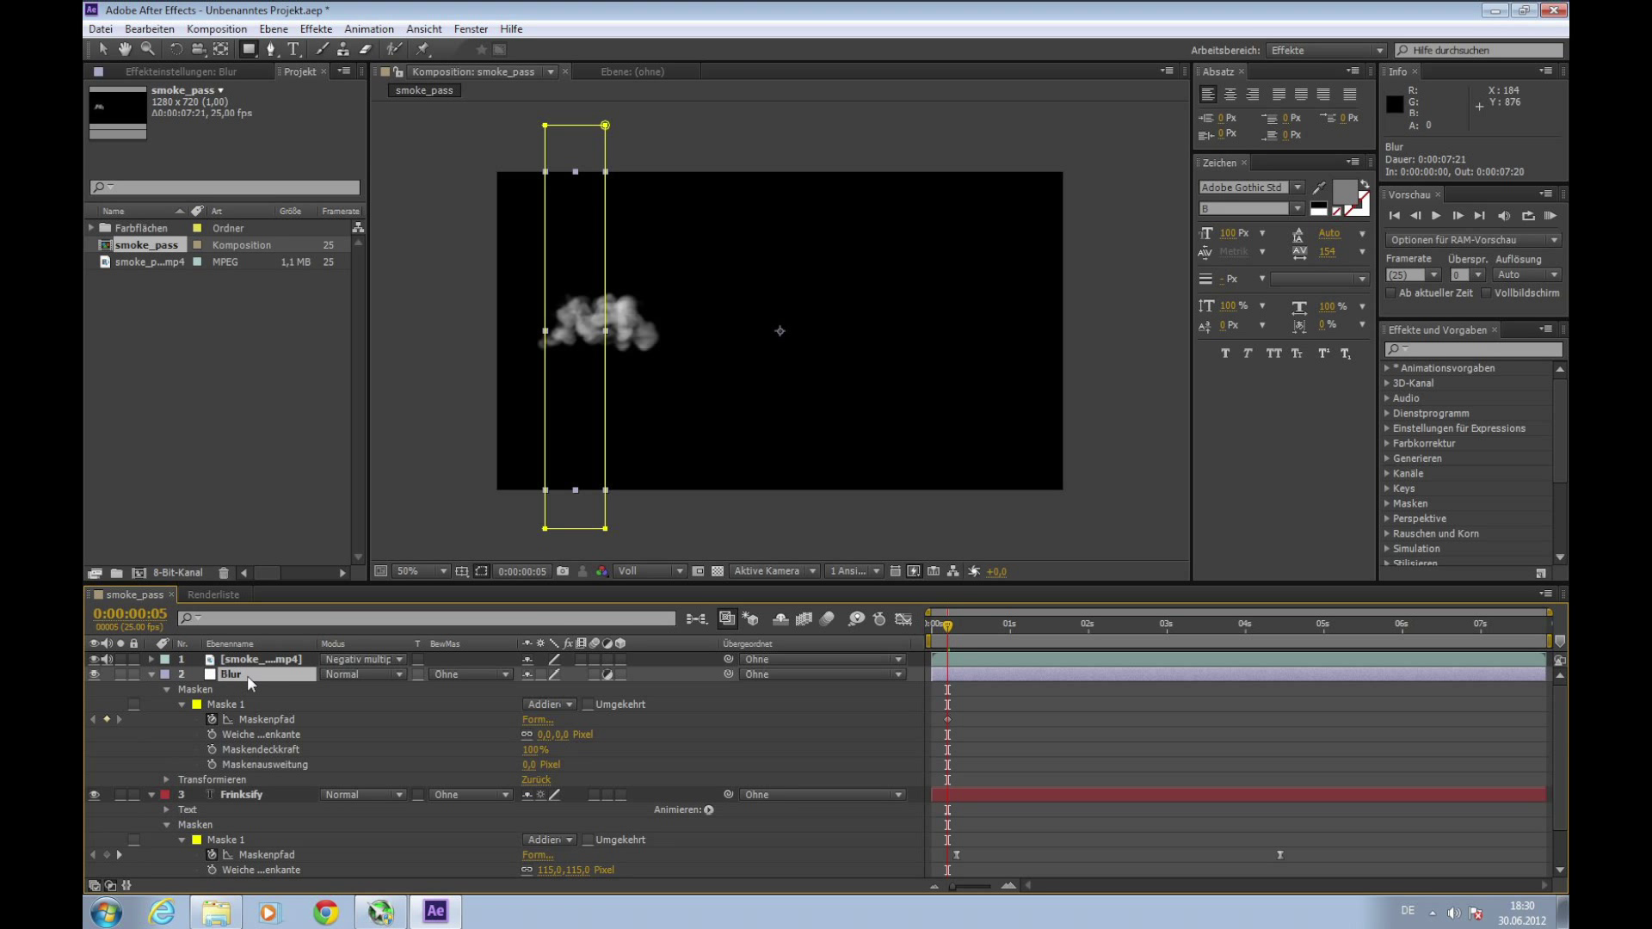
left_click(100, 50)
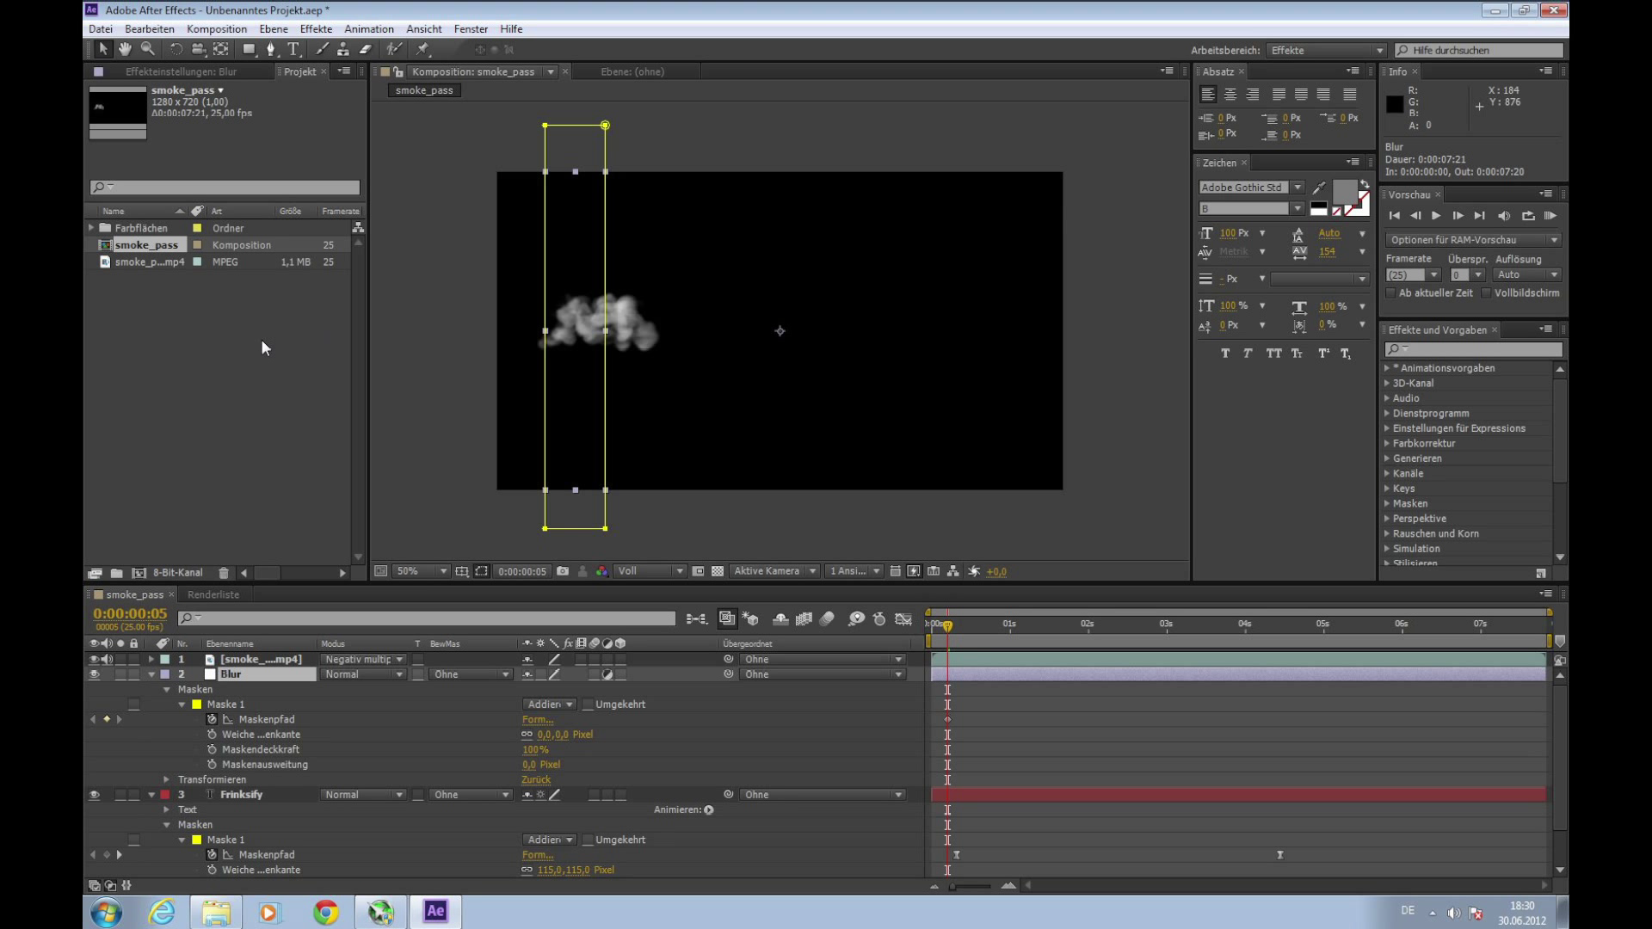
left_click(607, 518)
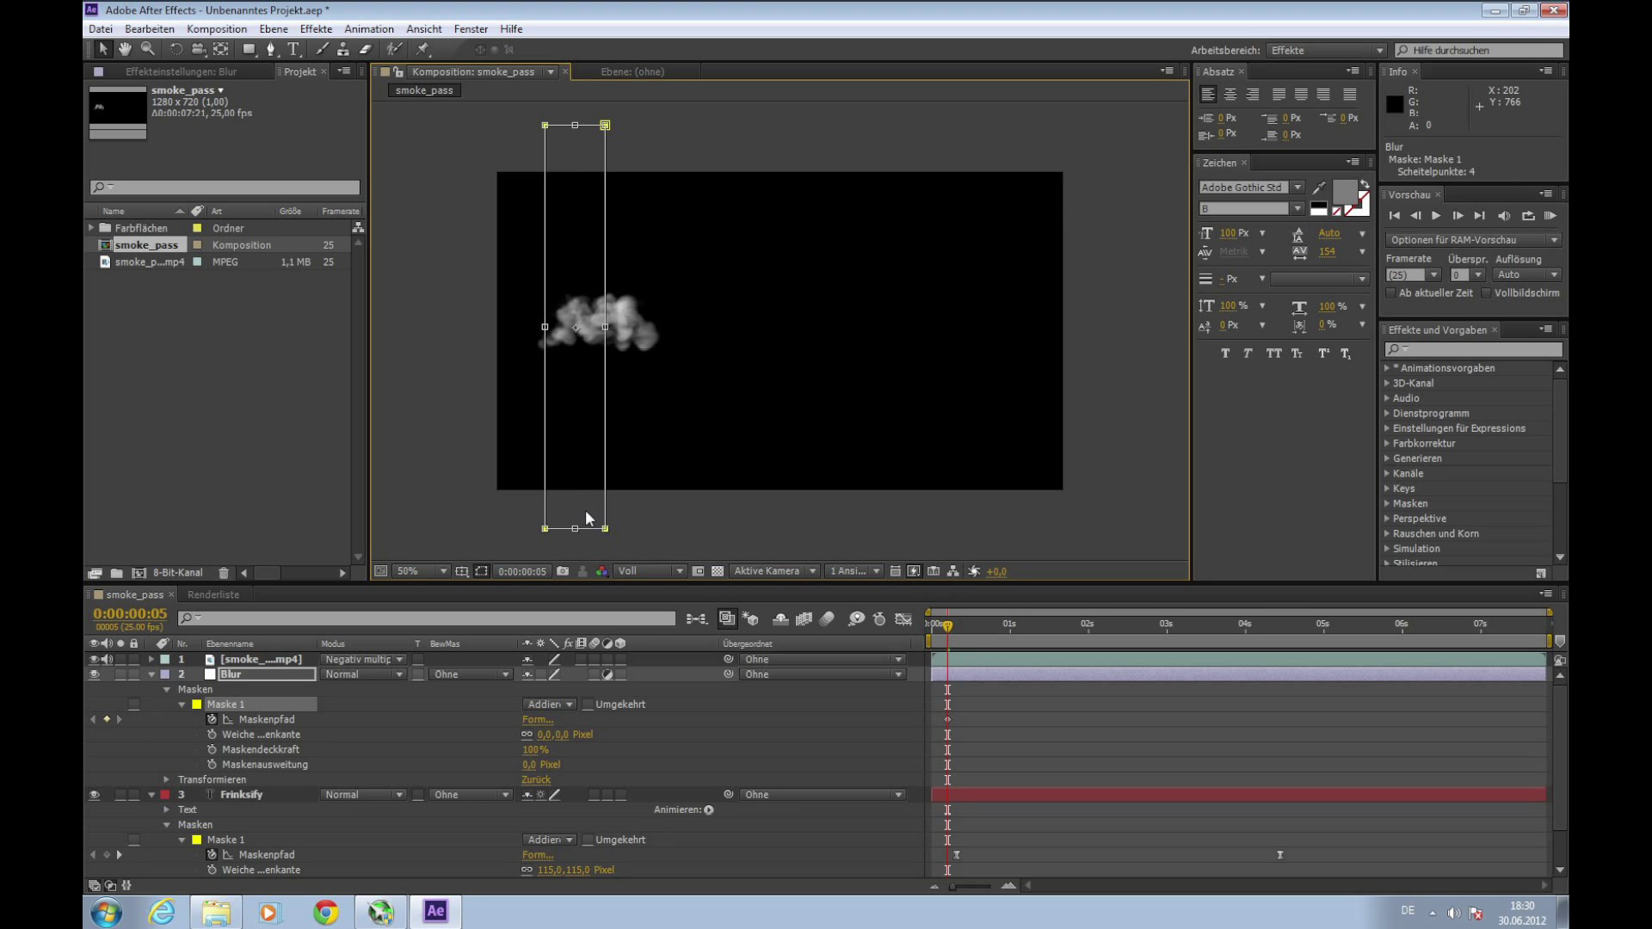
mouse_move(570, 511)
left_mouse_down()
mouse_move(618, 510)
mouse_move(582, 515)
left_mouse_up()
left_click_drag(948, 628, 1280, 641)
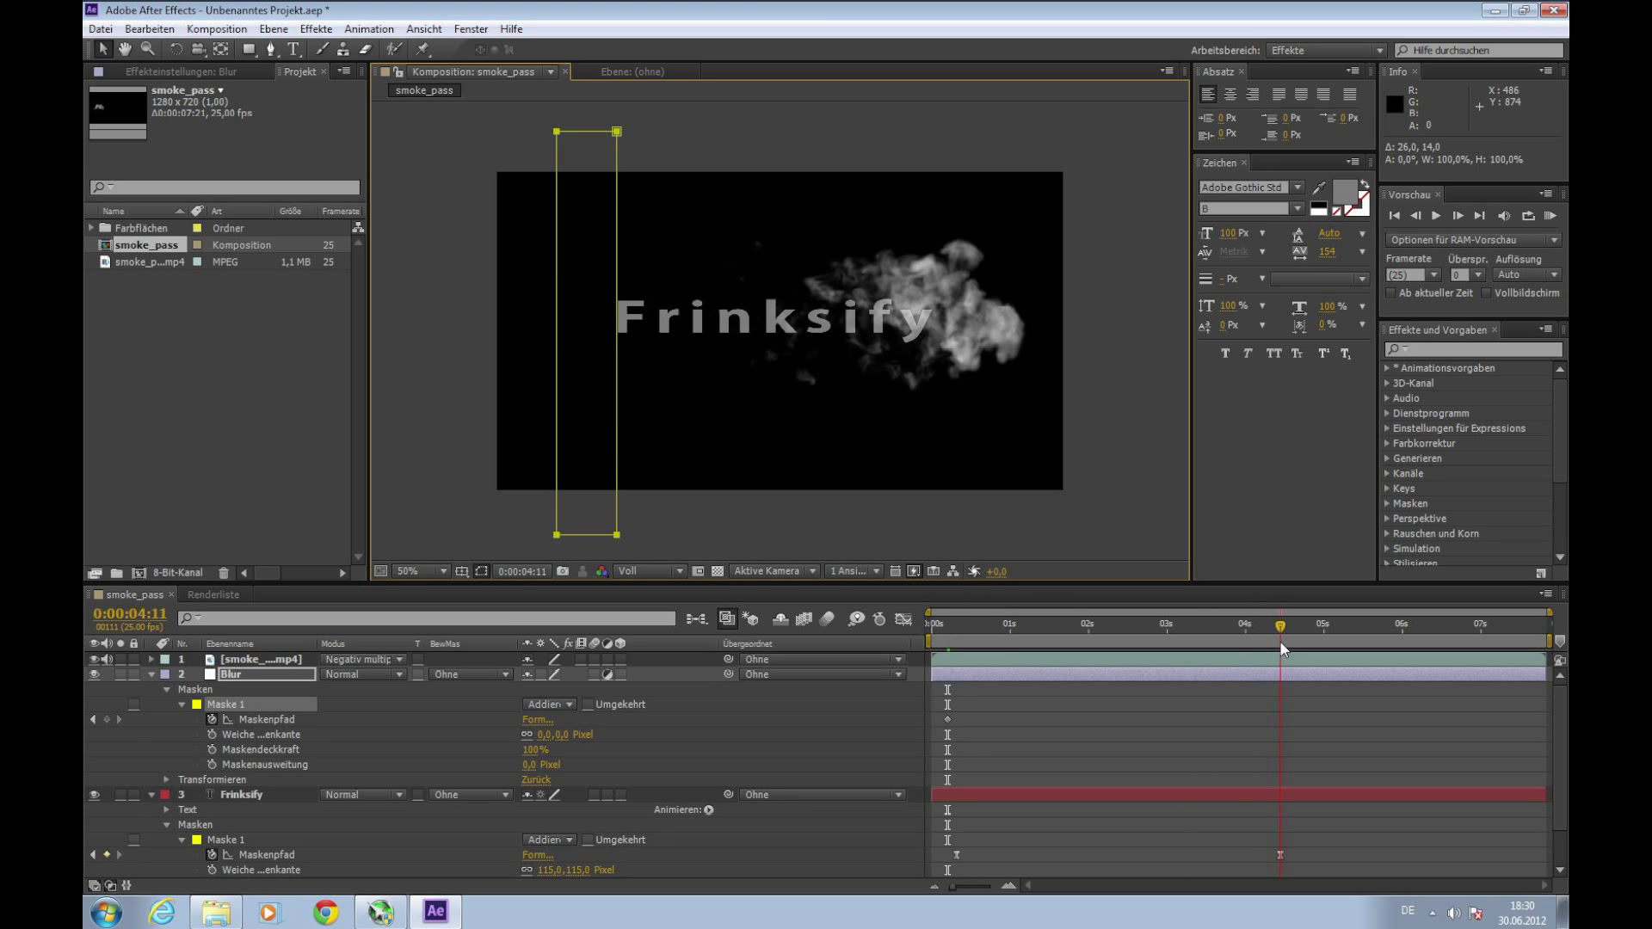
left_click(642, 514)
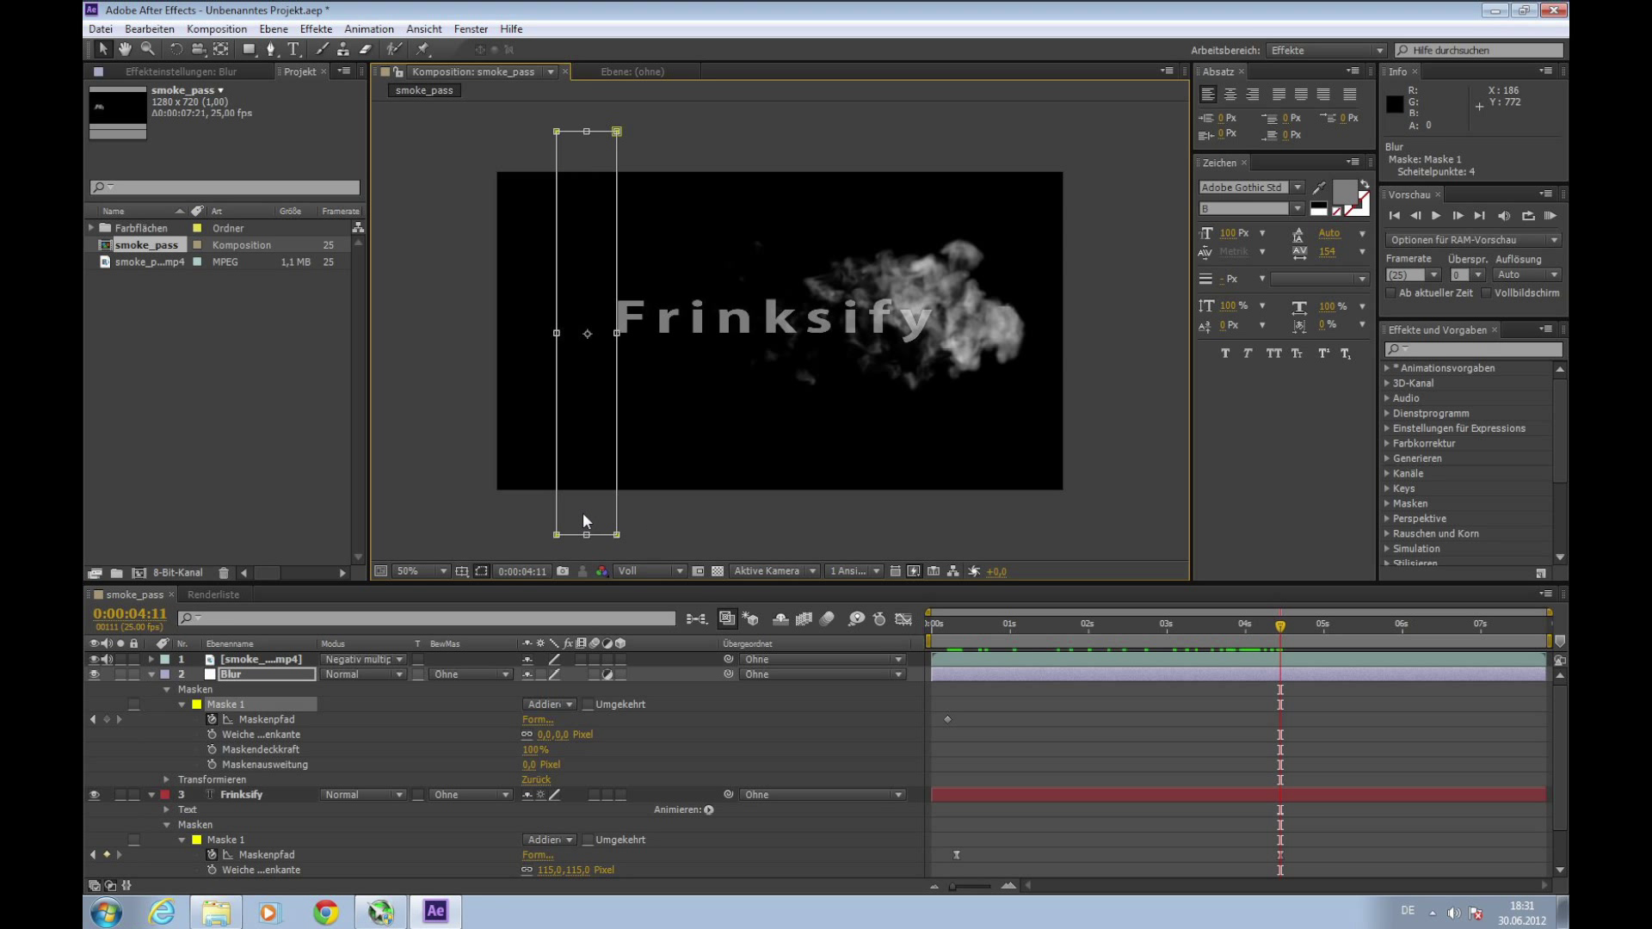
left_click_drag(582, 517, 960, 516)
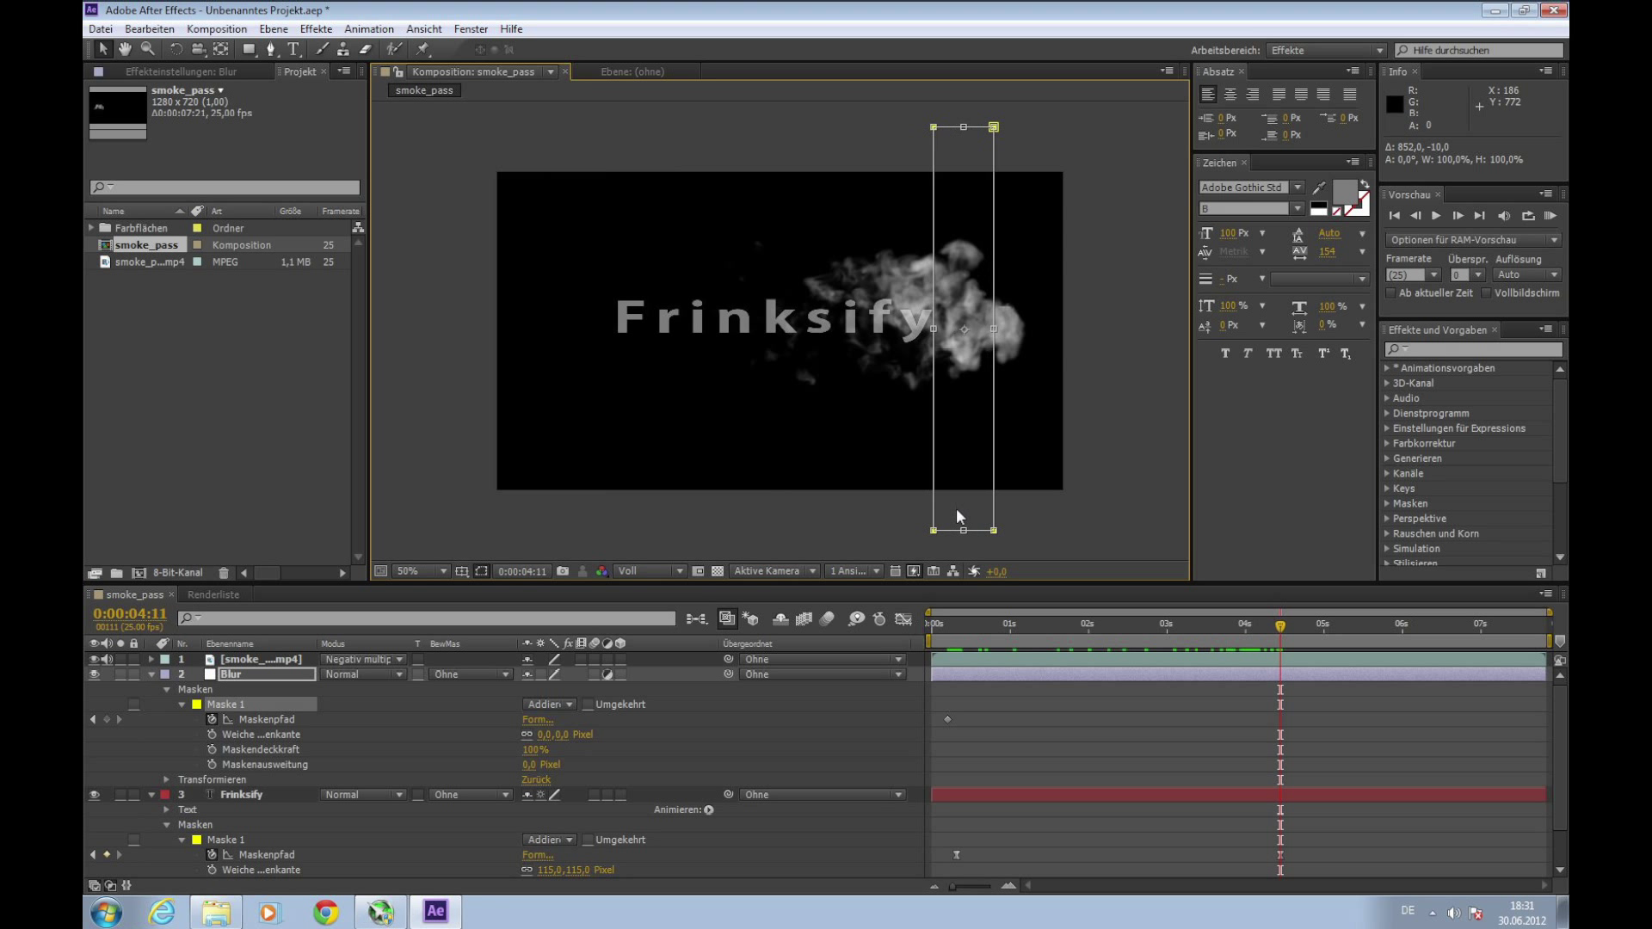
left_click_drag(1280, 623, 919, 630)
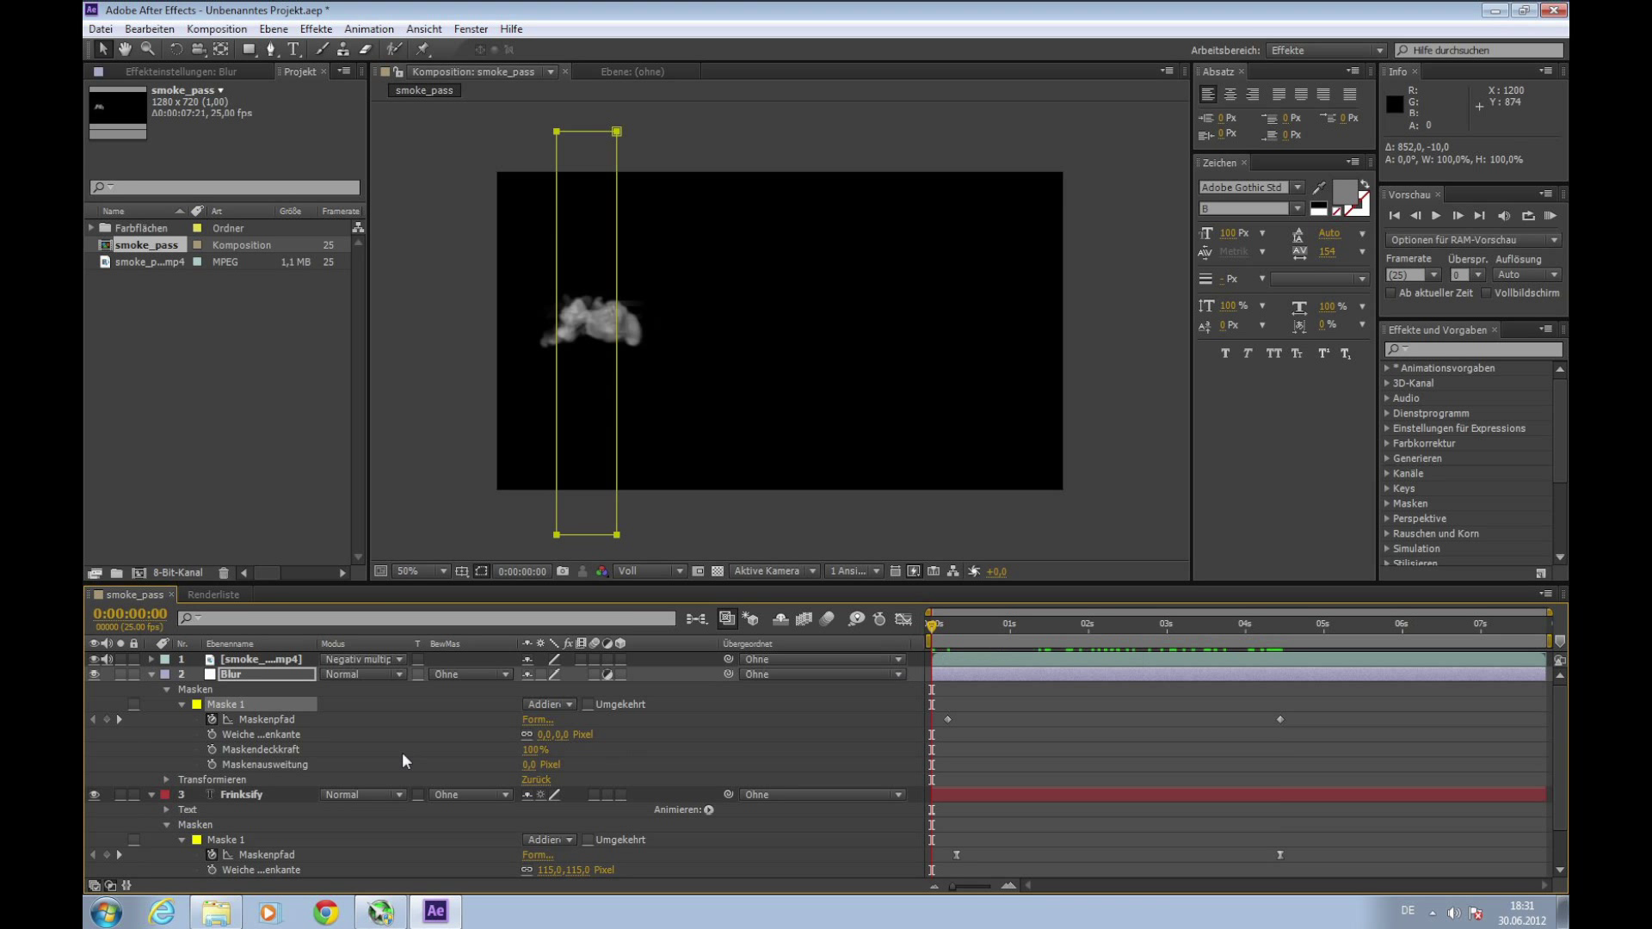
left_click(243, 841)
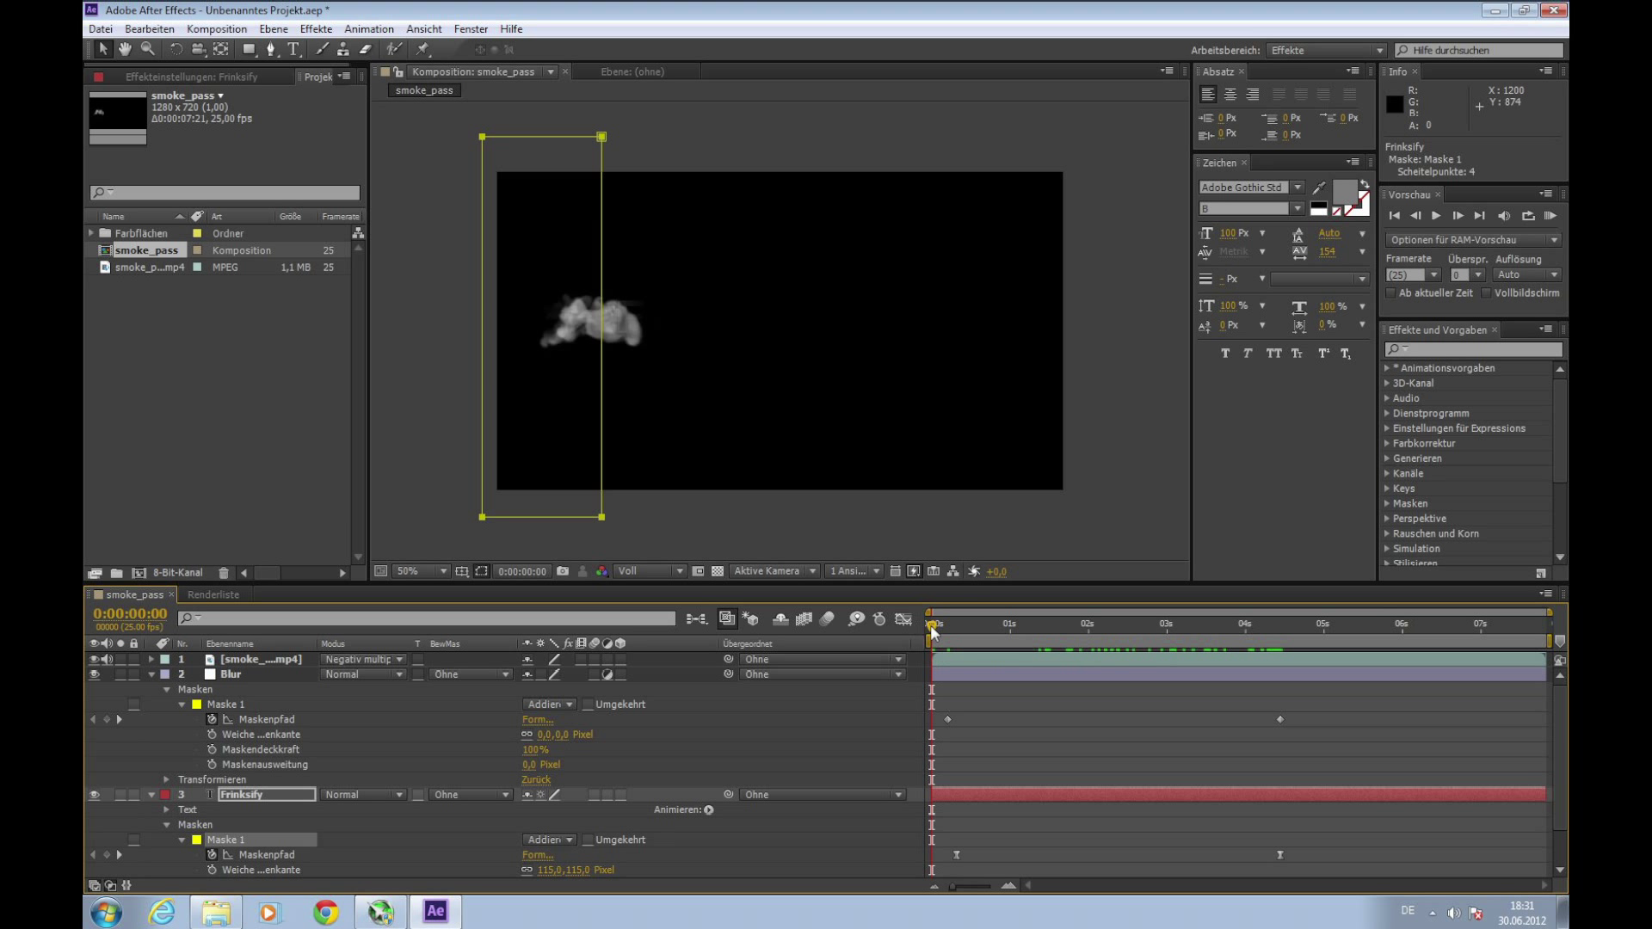
left_click_drag(933, 626, 996, 645)
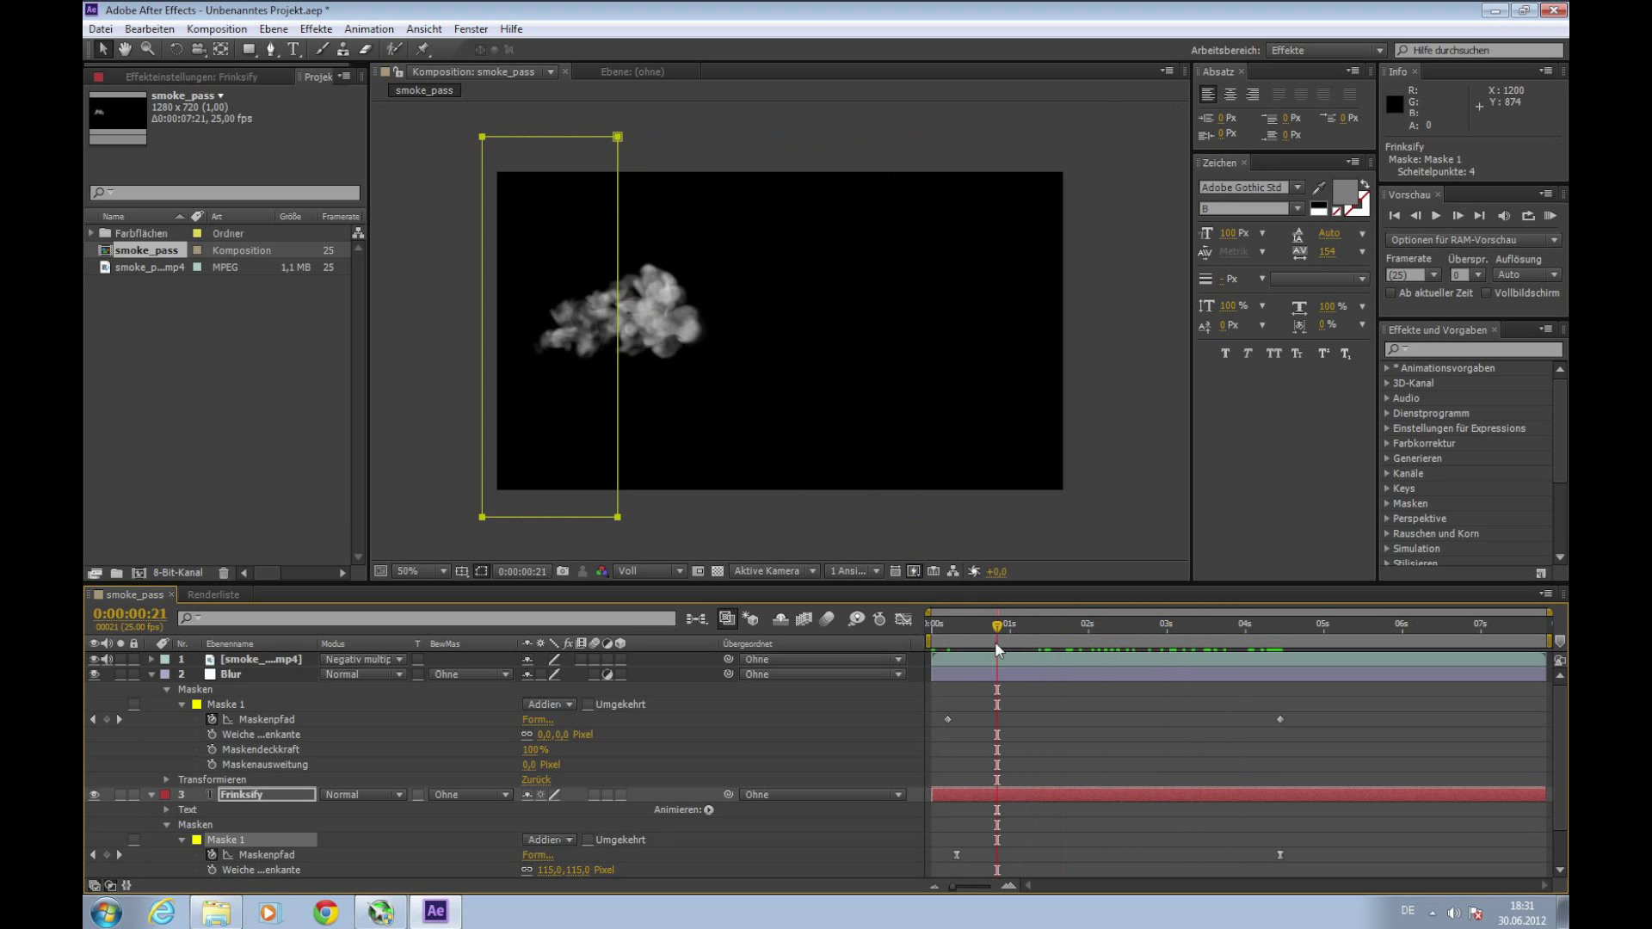
left_click(236, 705)
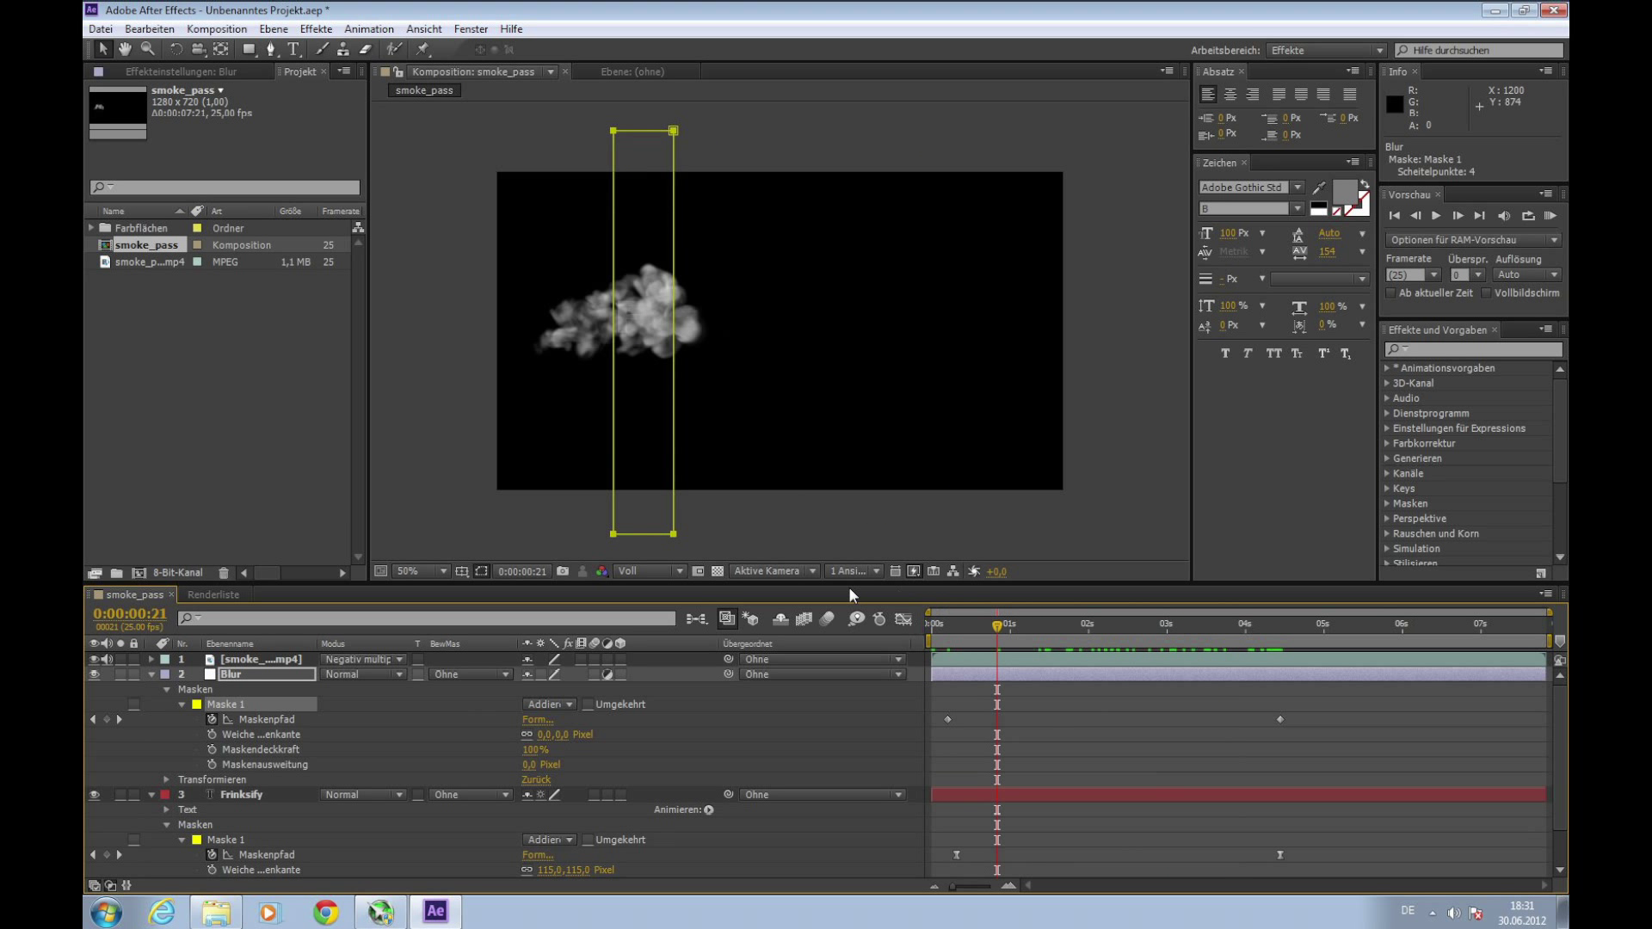
left_click_drag(1000, 632, 956, 671)
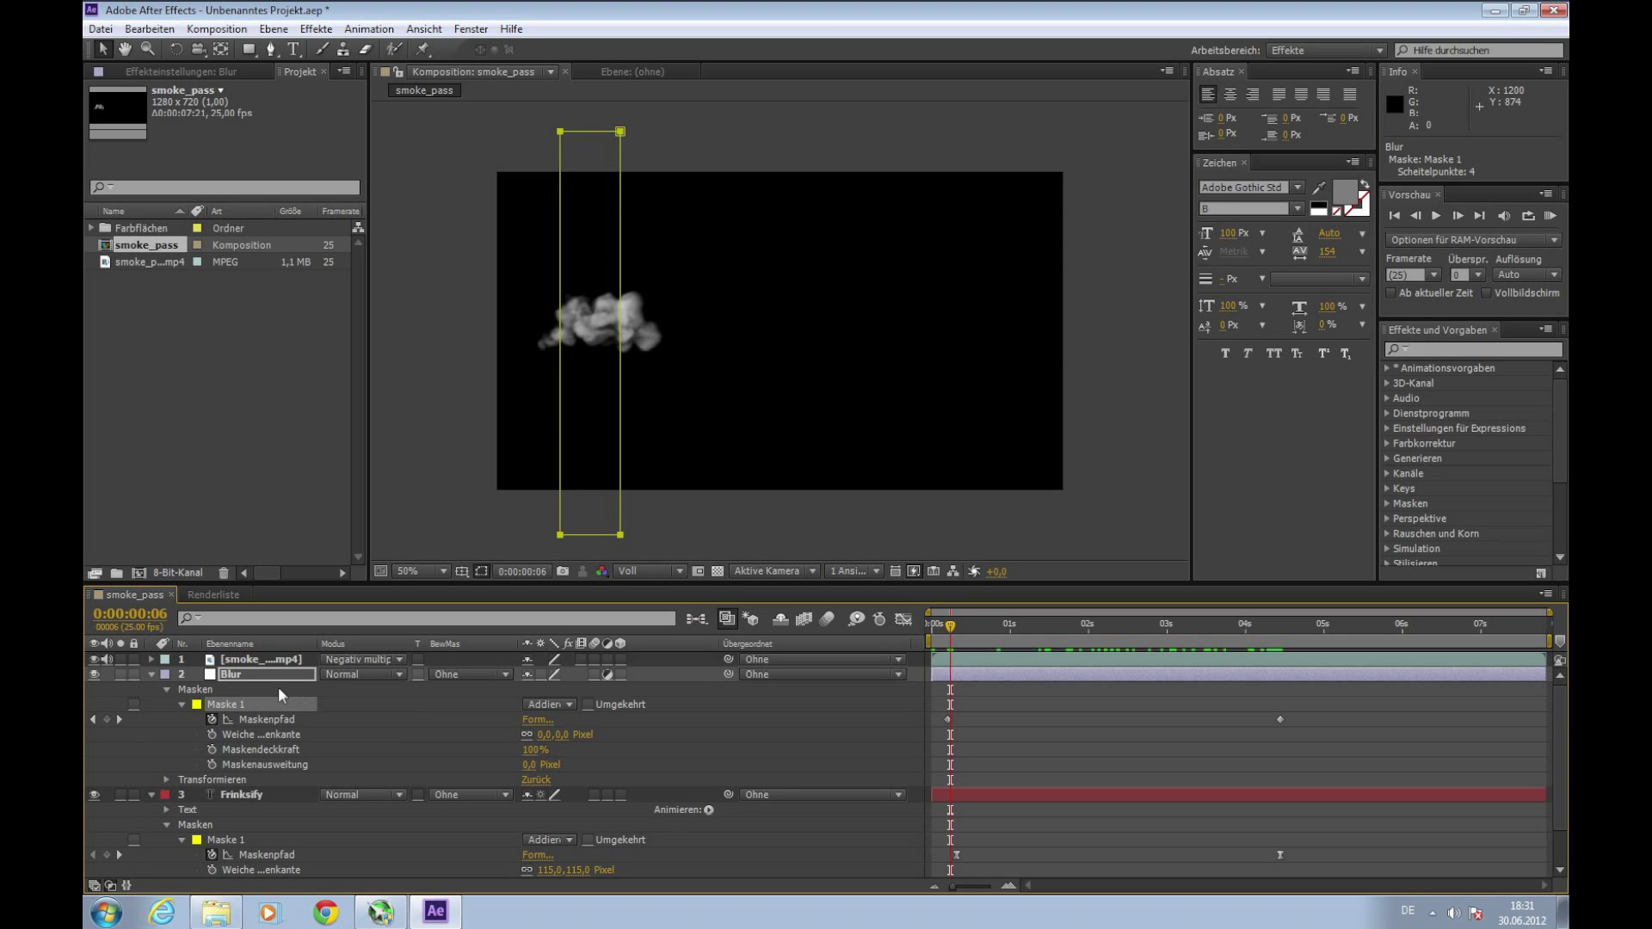
left_click(253, 679)
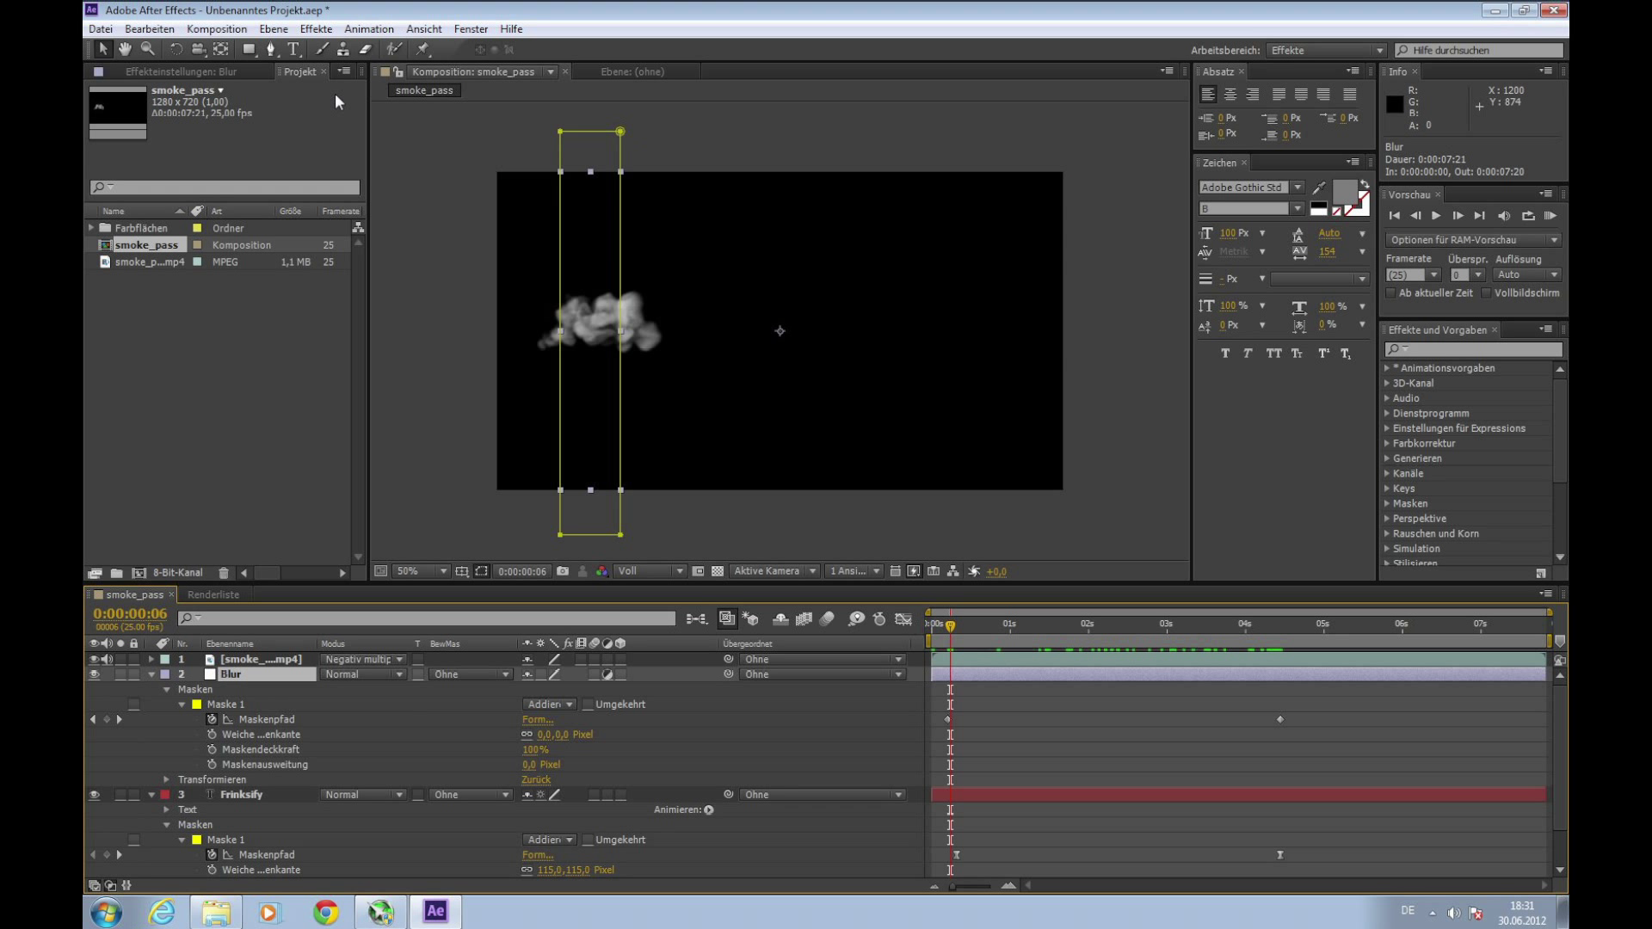
Step: Apply Schneller Weichzeichner to the Blur adjustment layer, leaving Stärke at 0,0
left_click(316, 29)
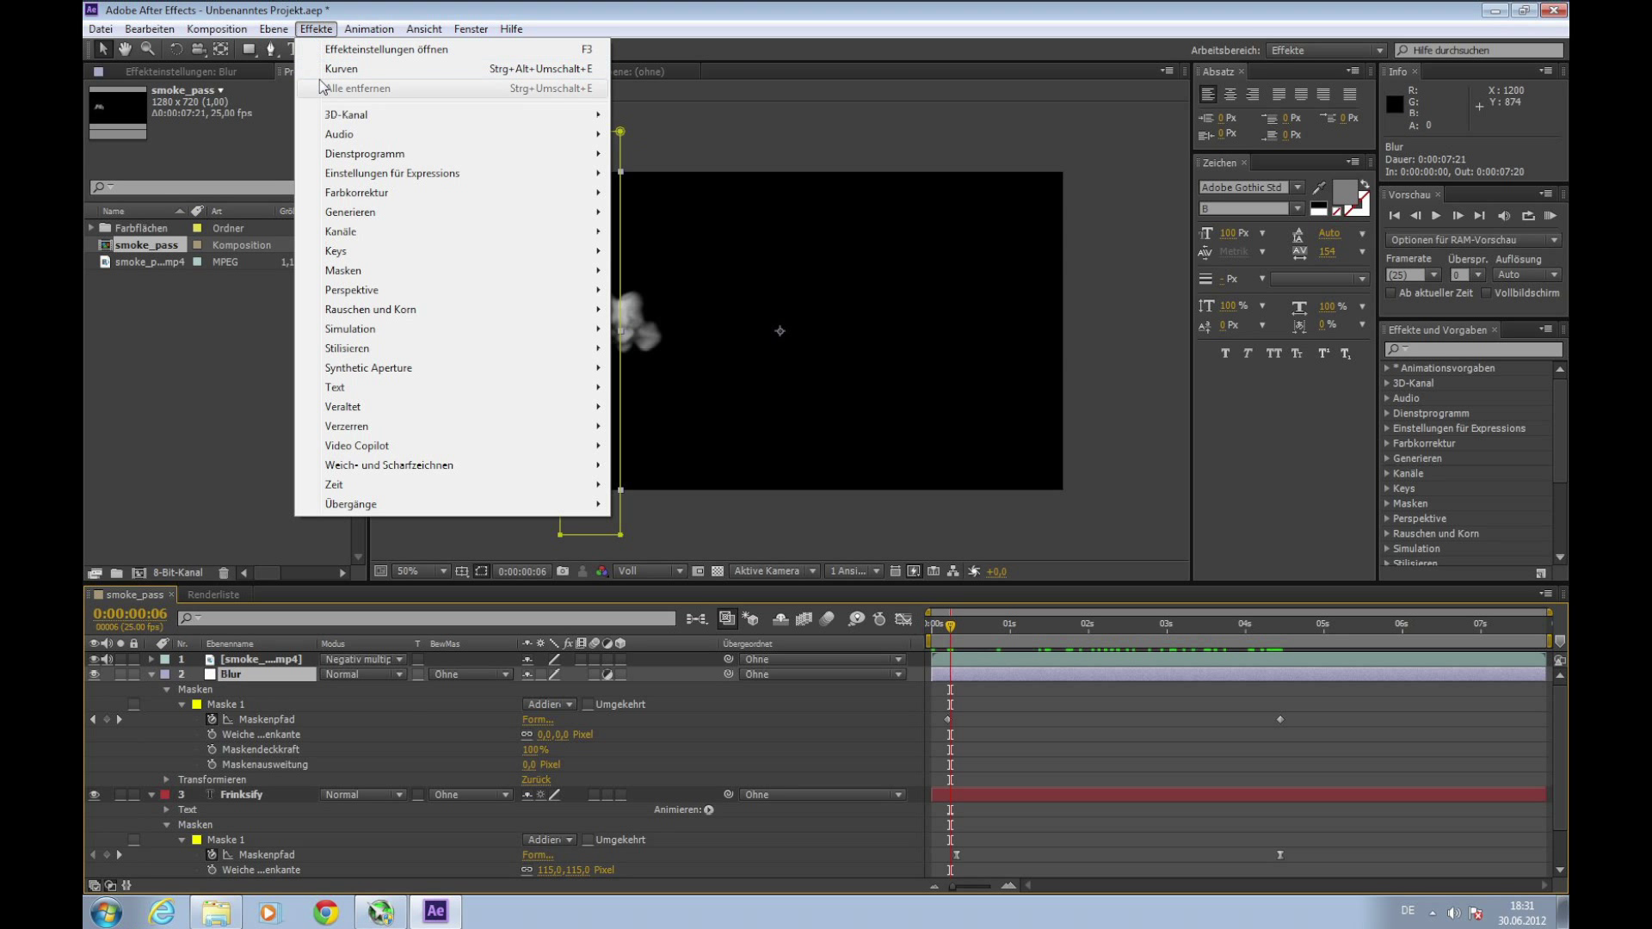
mouse_move(362, 476)
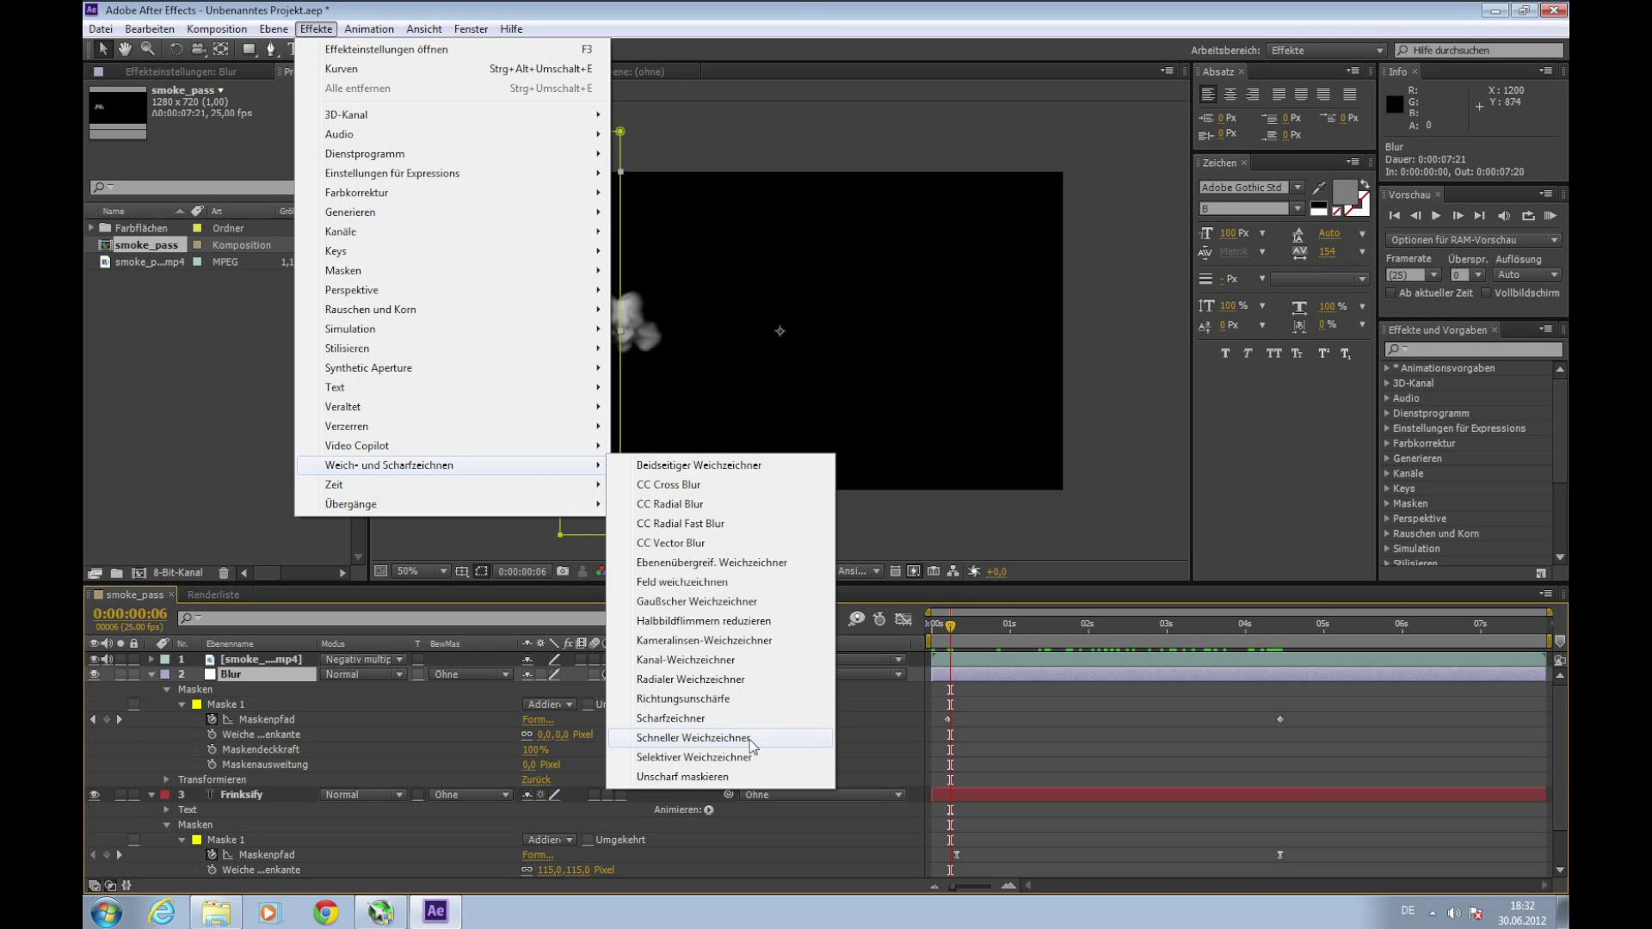
left_click(694, 738)
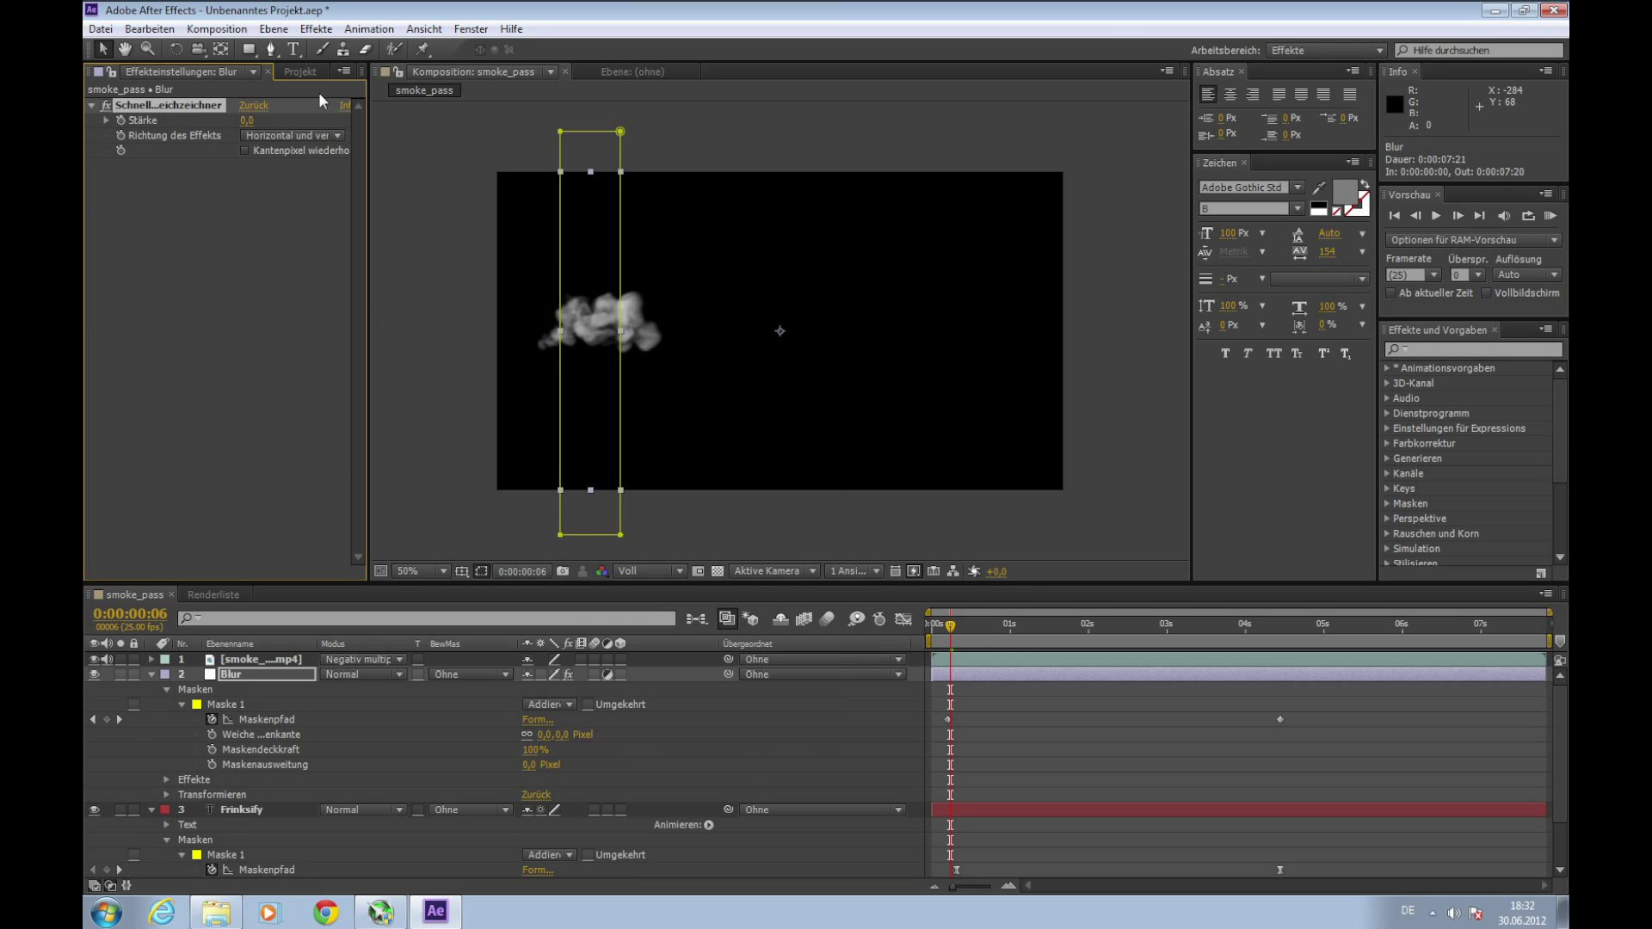
left_click(273, 29)
mouse_move(308, 33)
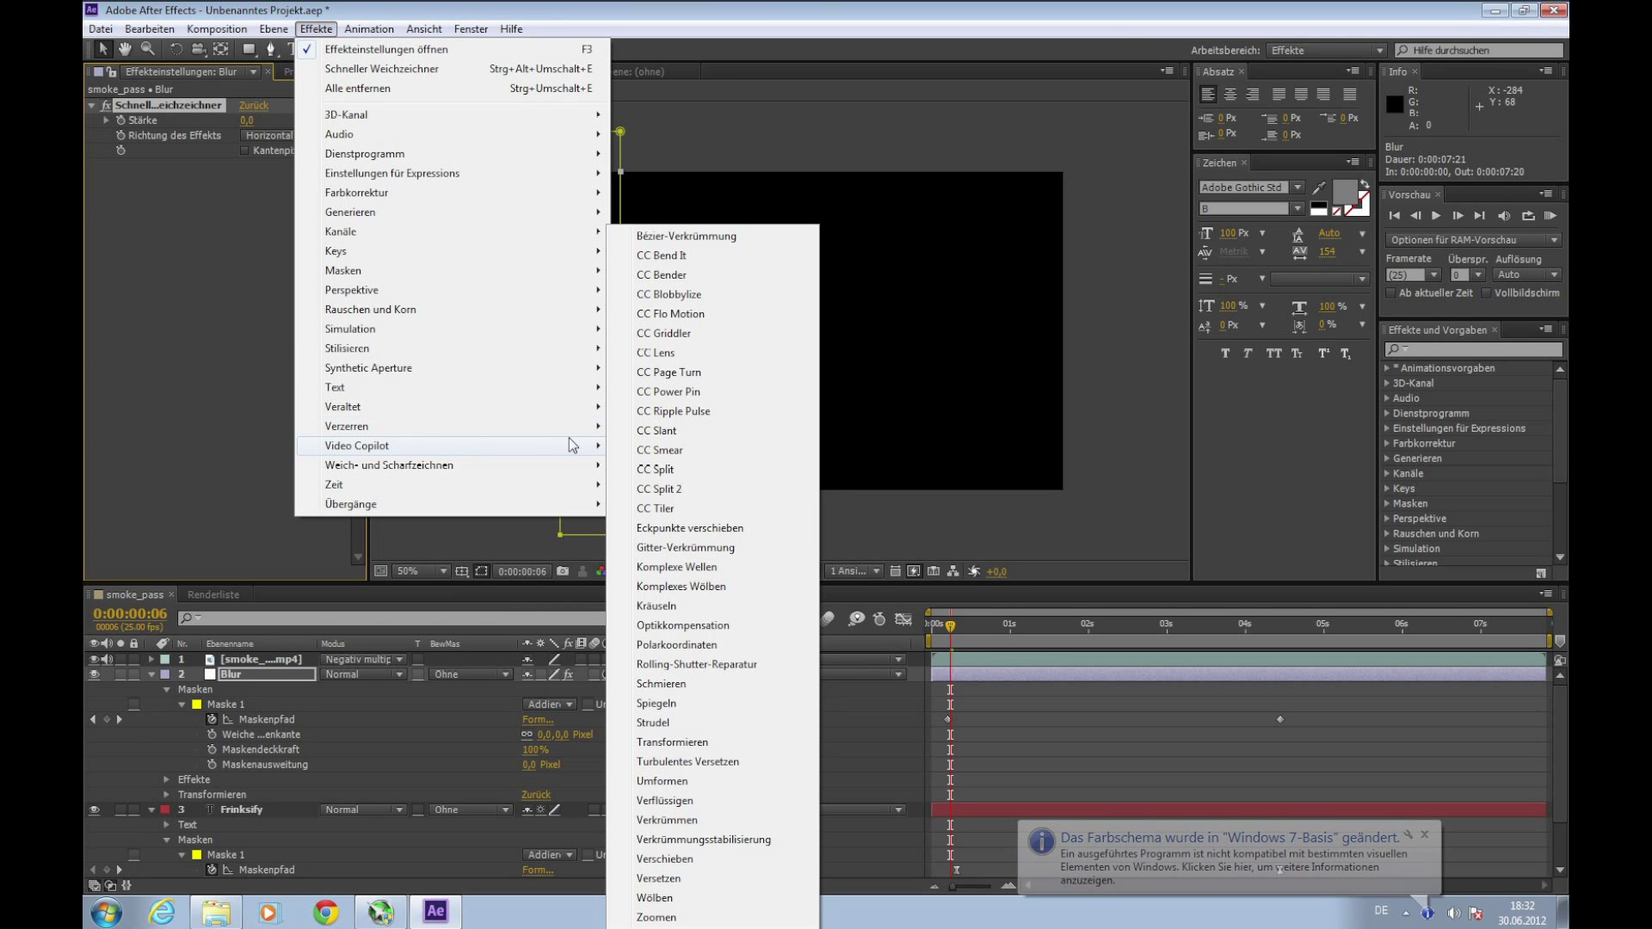
Step: Apply Verzerren > Turbulentes Versetzen to the Blur layer at default Stärke 50 and Größe 100
mouse_move(572, 445)
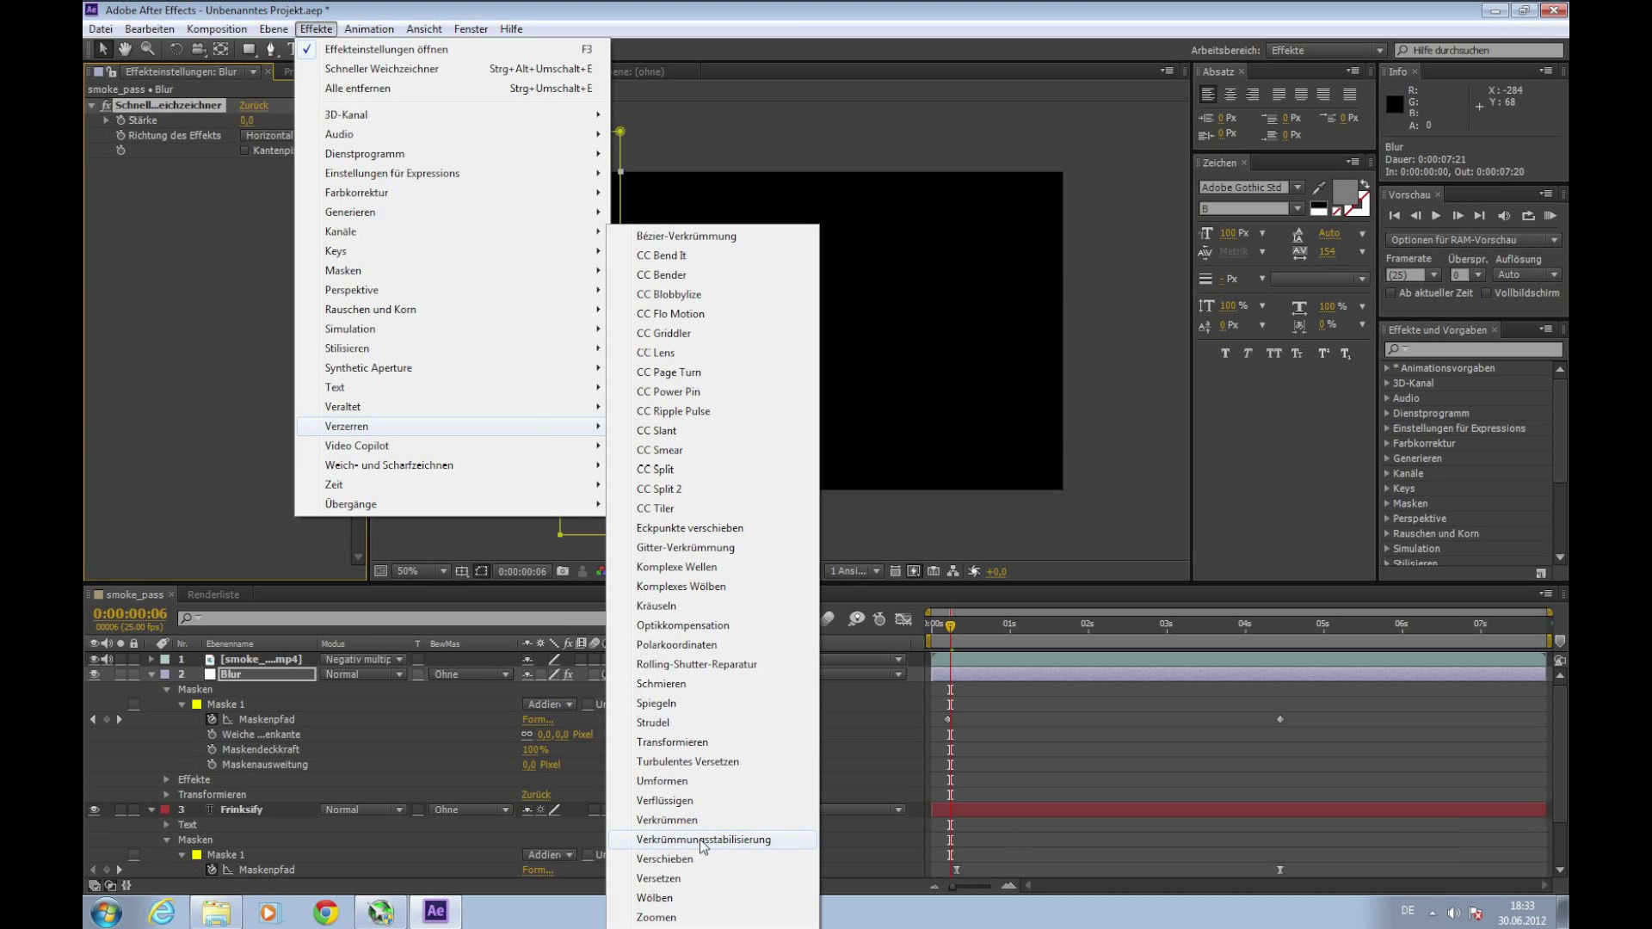
left_click(752, 771)
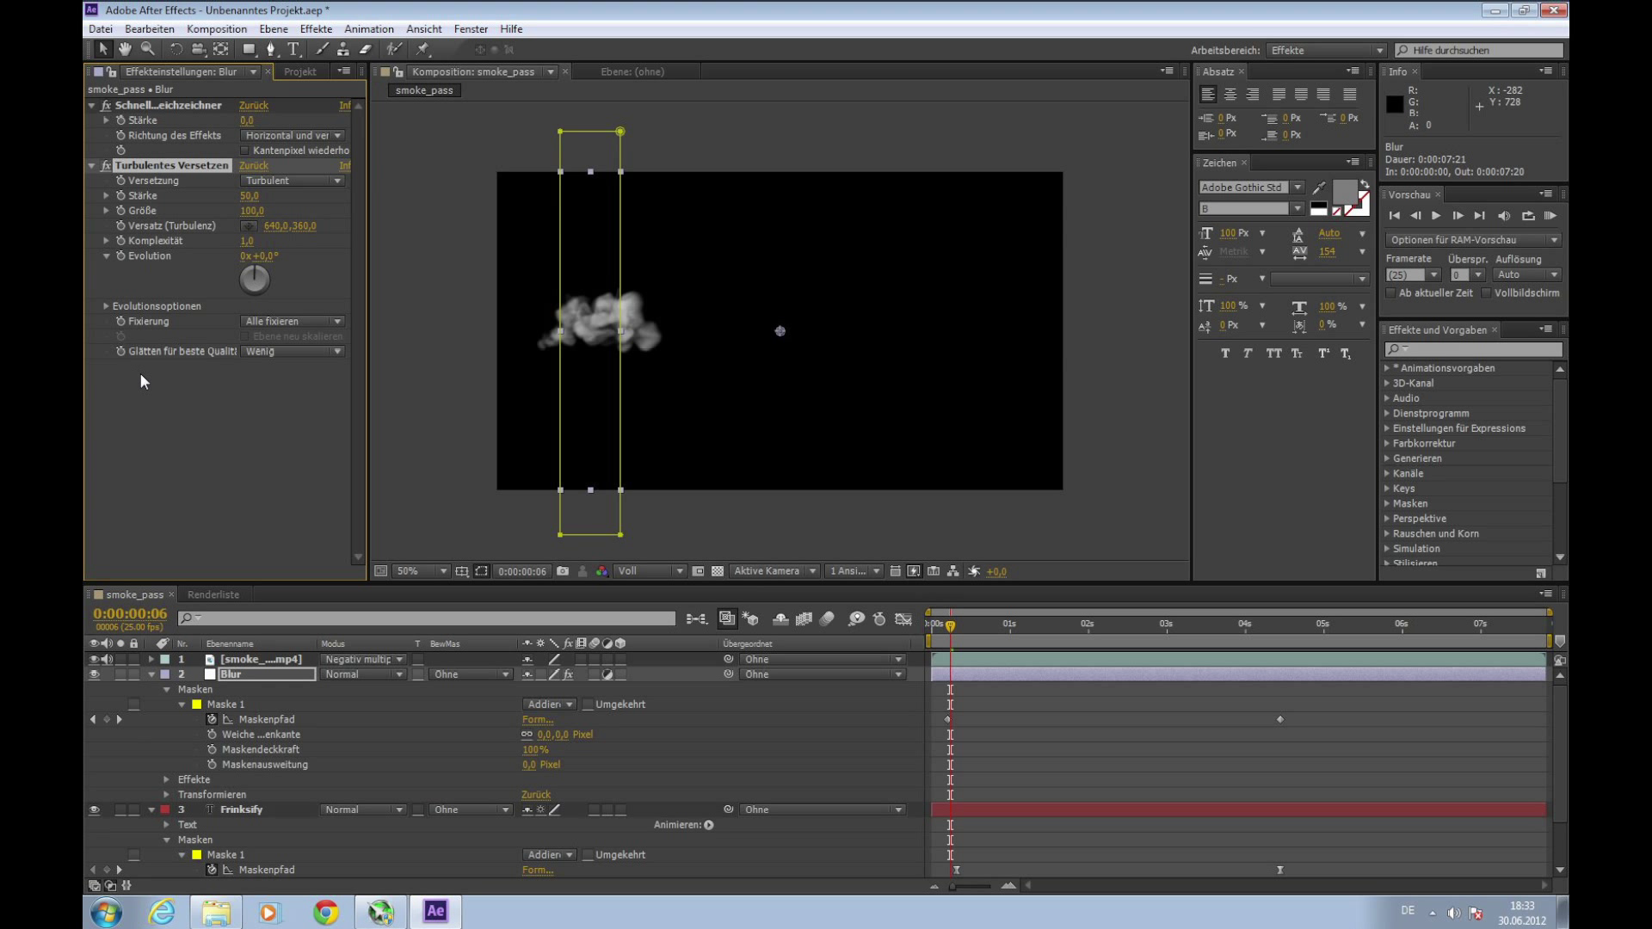
Step: Give the turbulence Evolution the expression time*250 and raise Schneller Weichzeichner Stärke to 15,0
left_click(122, 255, "alt")
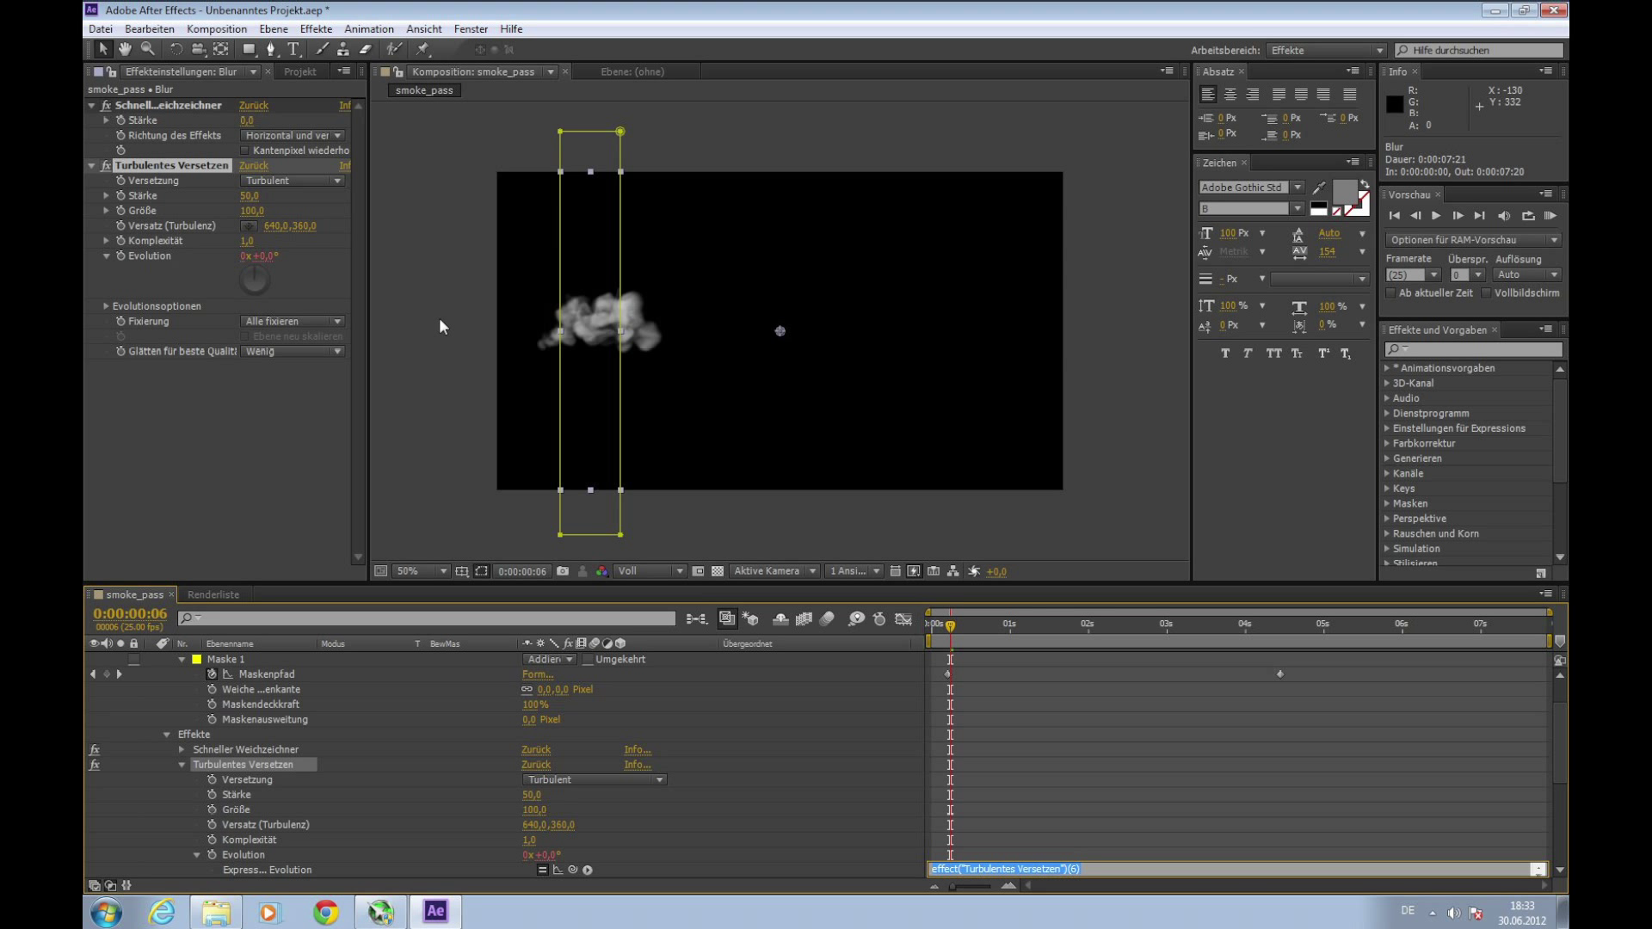
type("time")
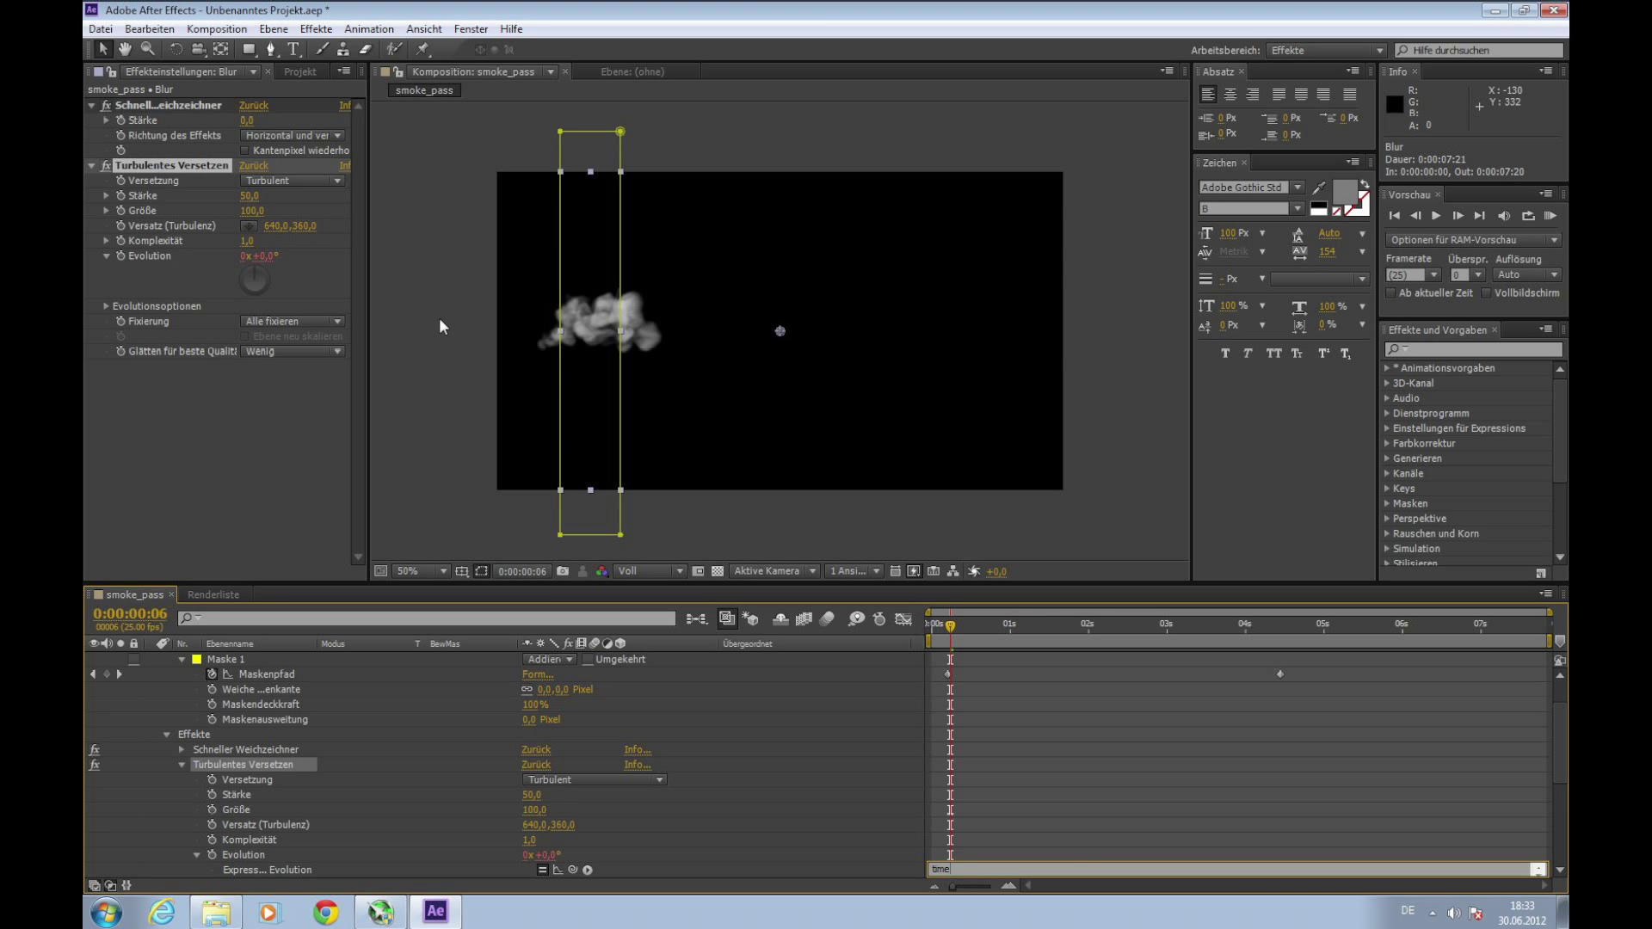
type("50")
key("ctrl+a")
key("BackSpace")
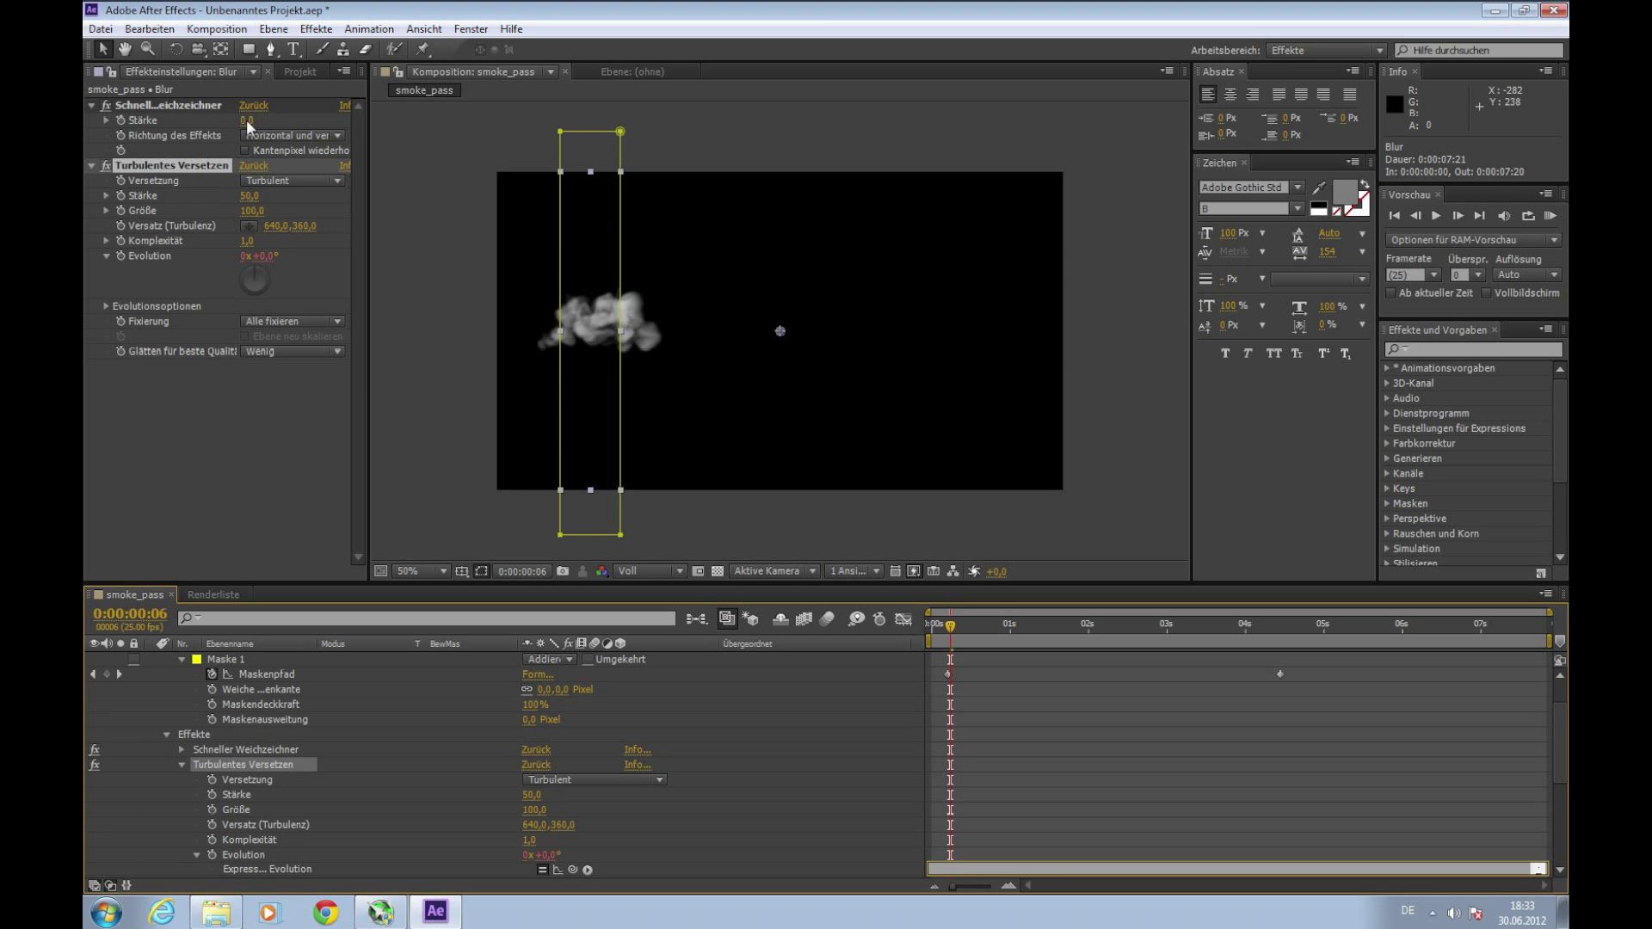
left_click_drag(248, 121, 260, 119)
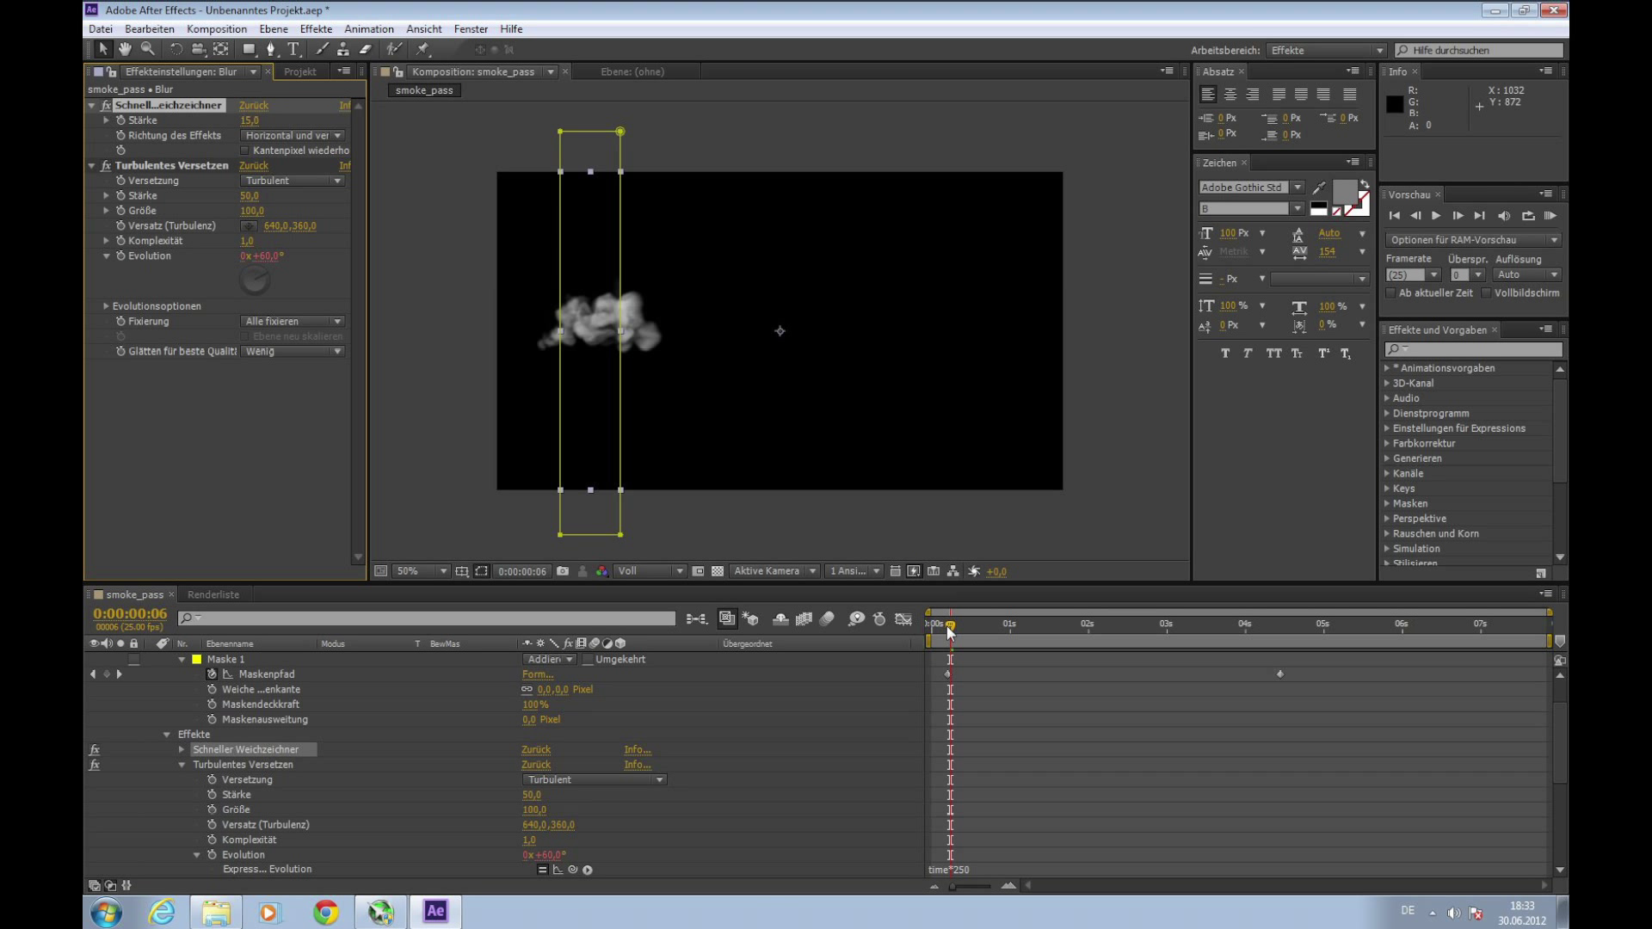
key("KP_0")
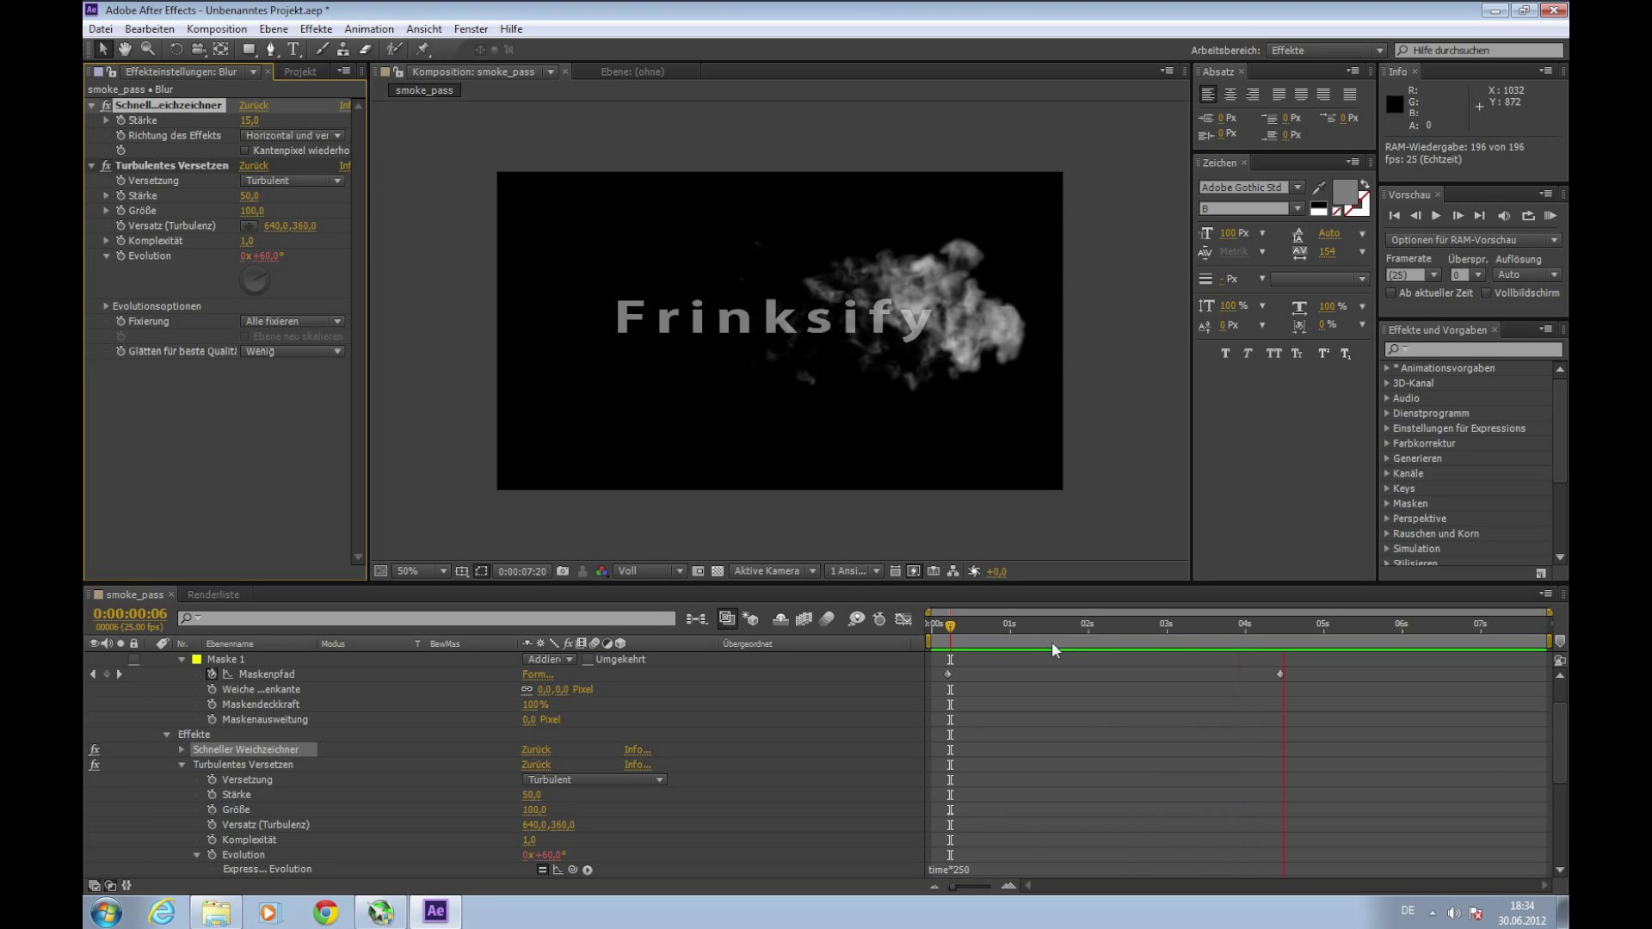
key("space")
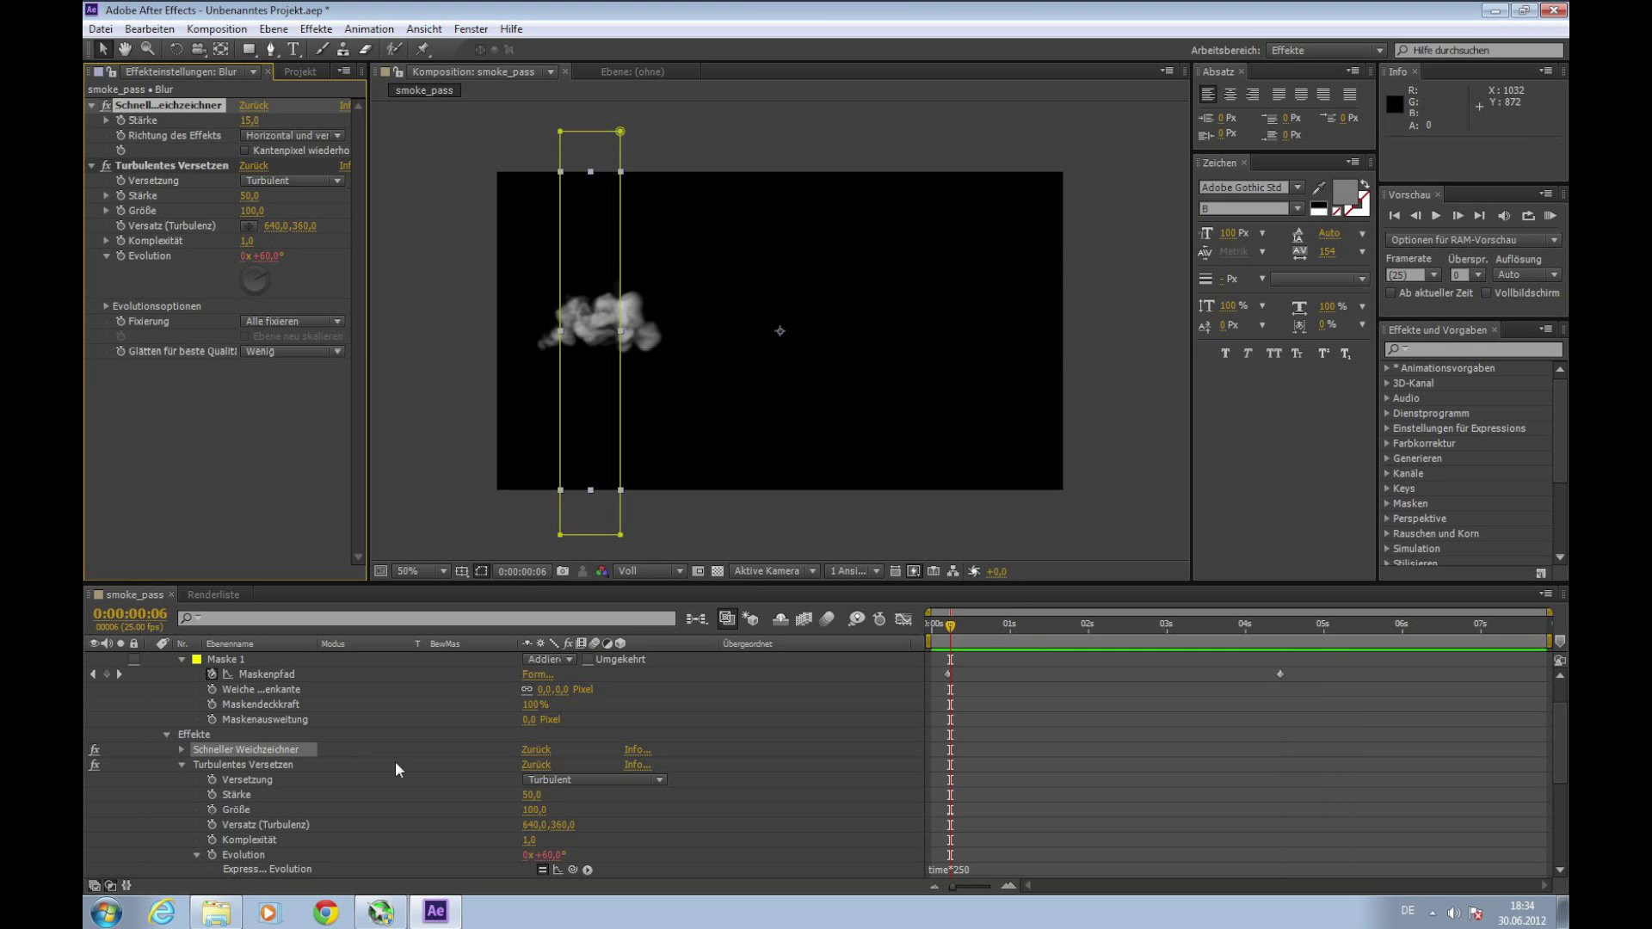
Step: Feather the Blur layer's Maske 1 to 36 pixels and RAM-preview the smoke reveal
left_click(282, 689)
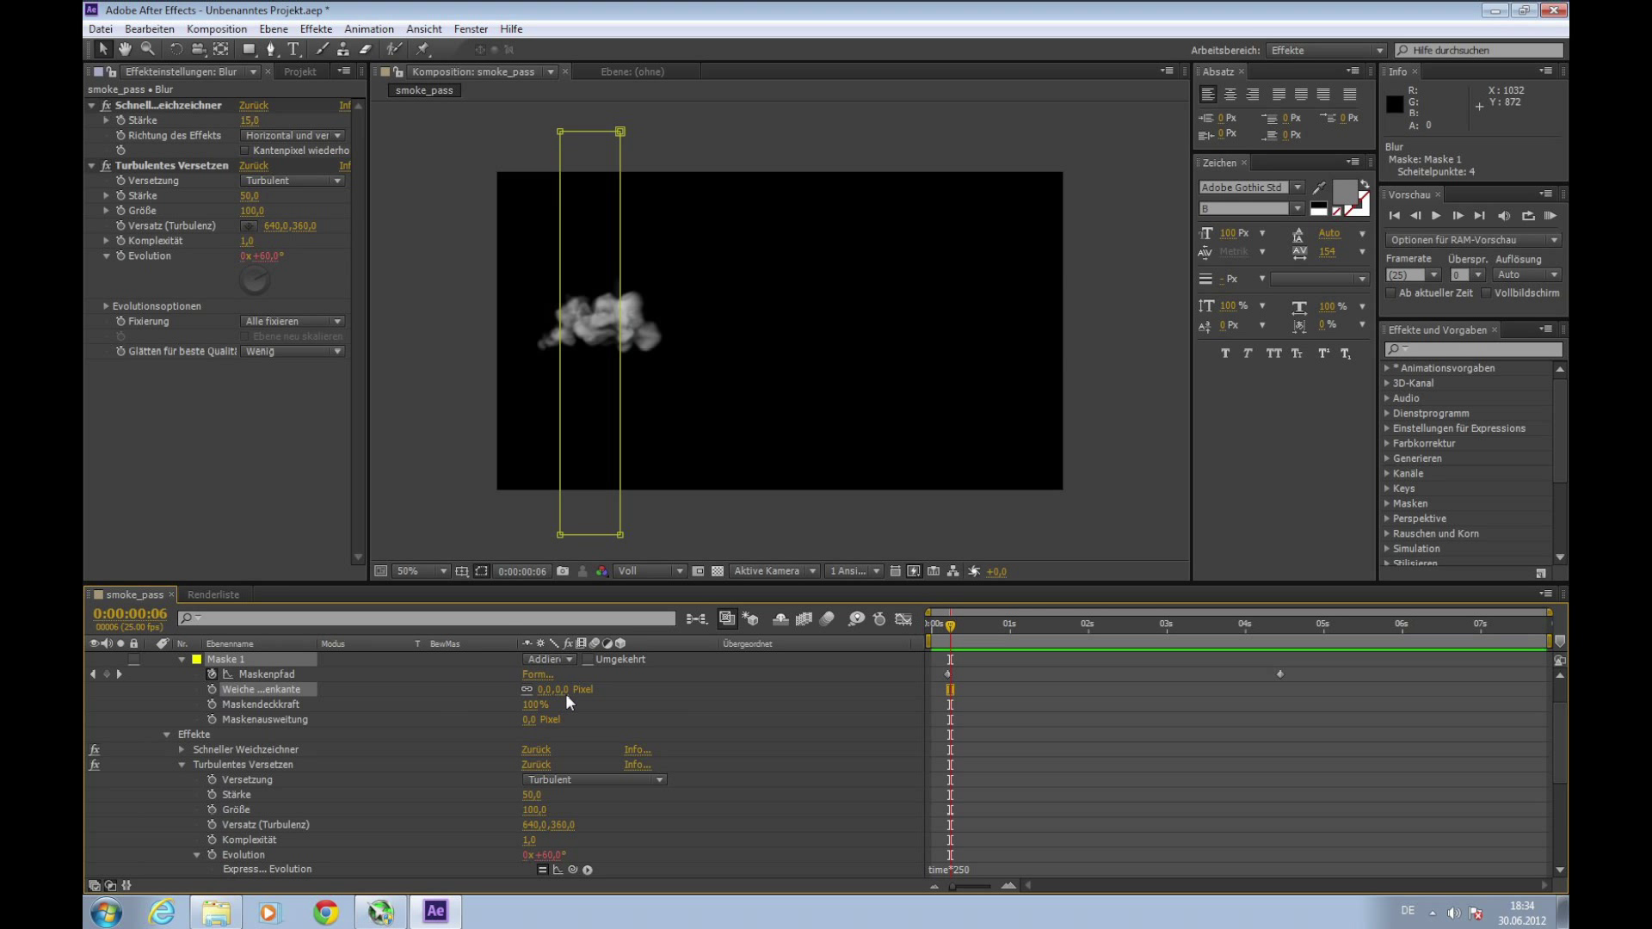
left_click_drag(555, 690, 586, 688)
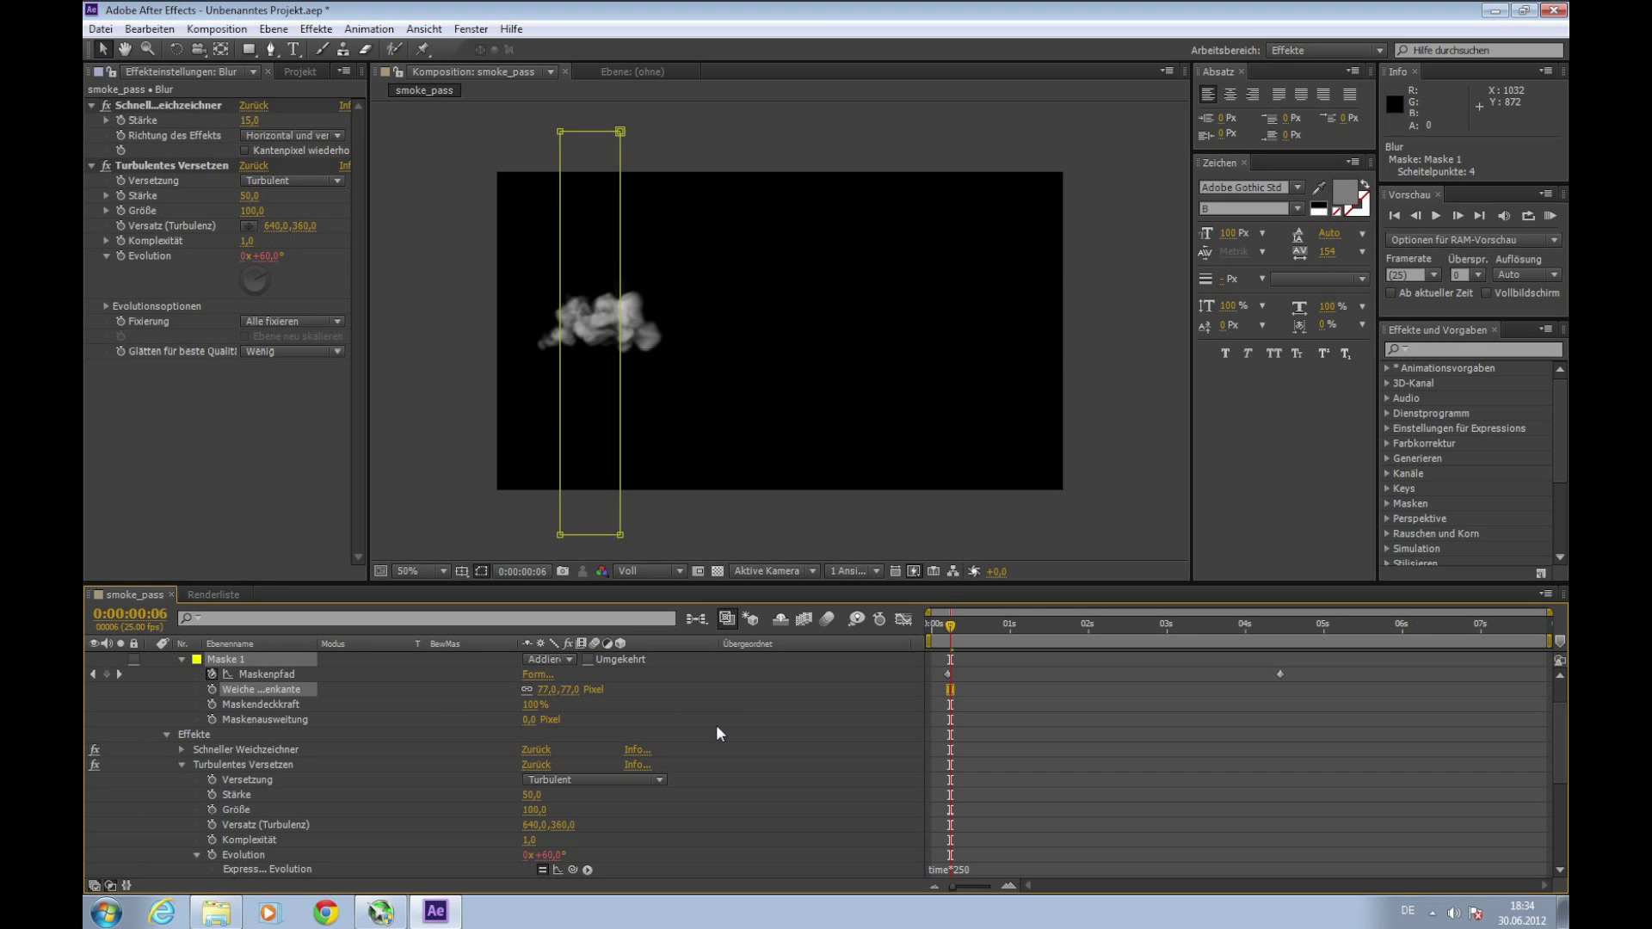
key("KP_0")
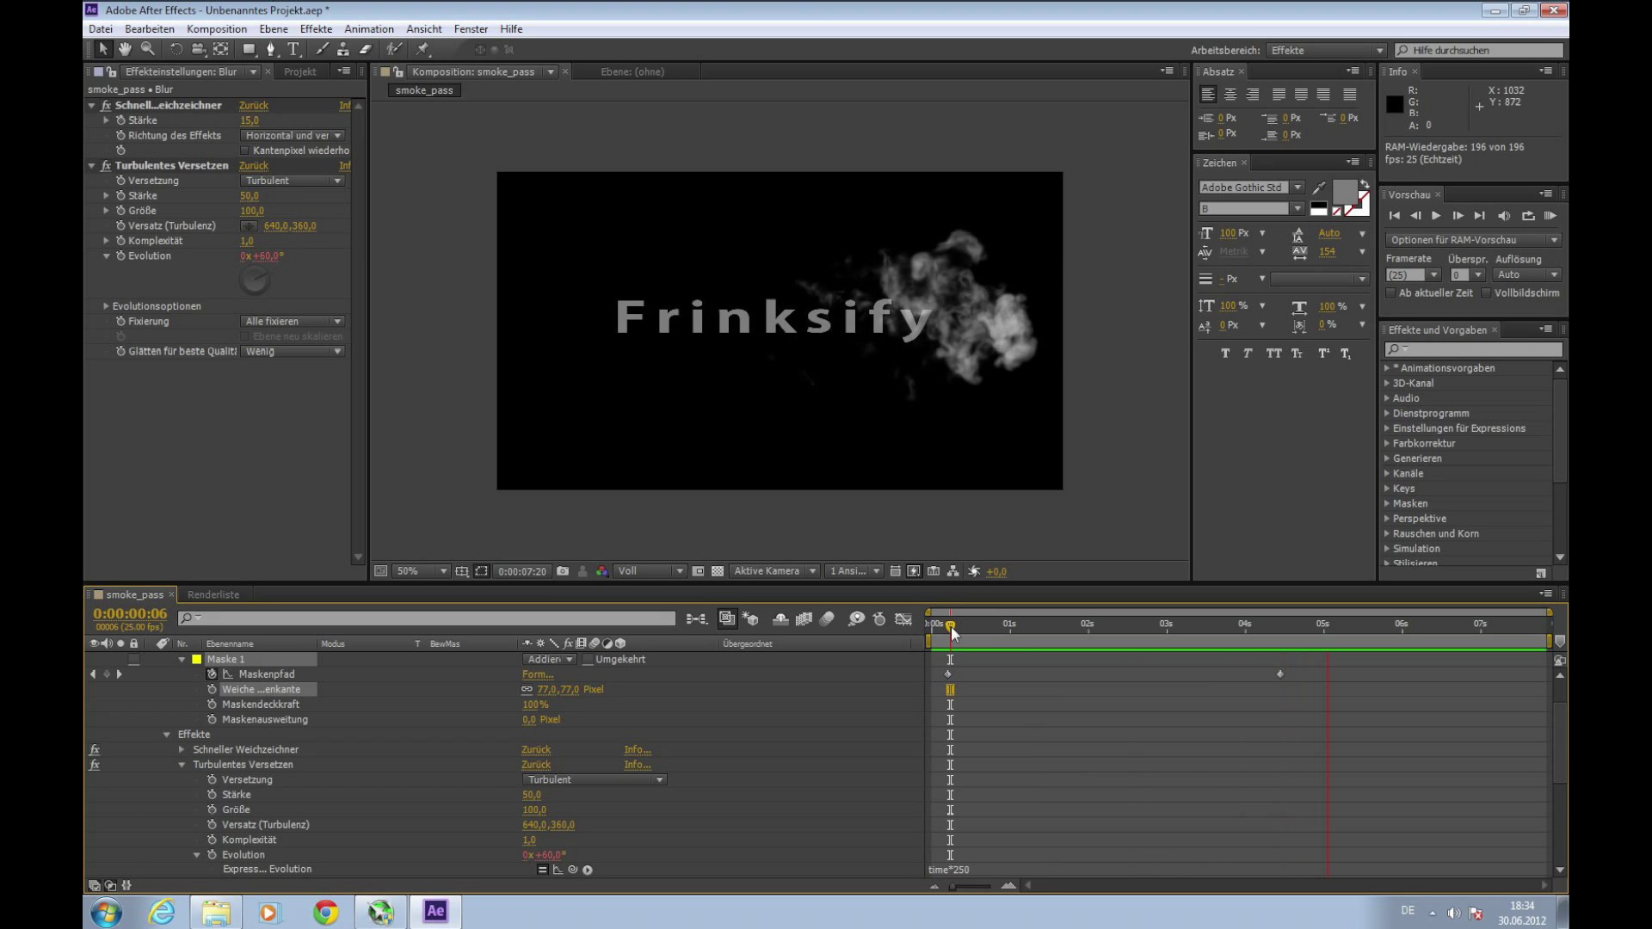
Step: Raise the mask feather to 100 pixels, preview again, and scrub around 3 seconds
left_click(554, 689)
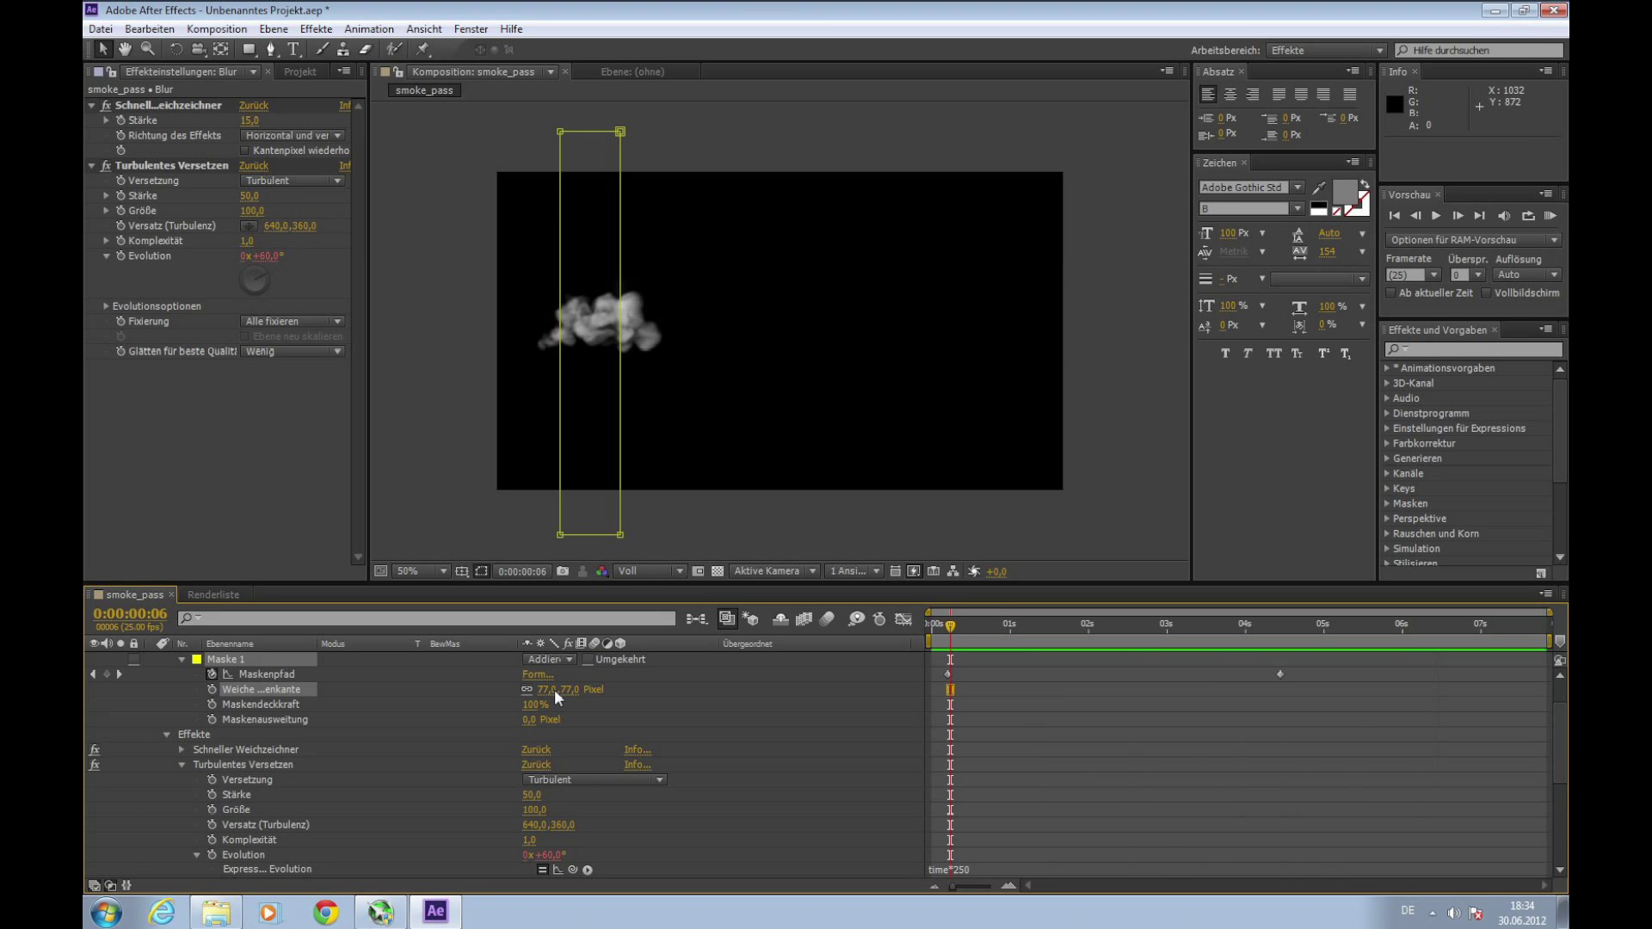
left_click_drag(569, 686, 571, 687)
key("KP_0")
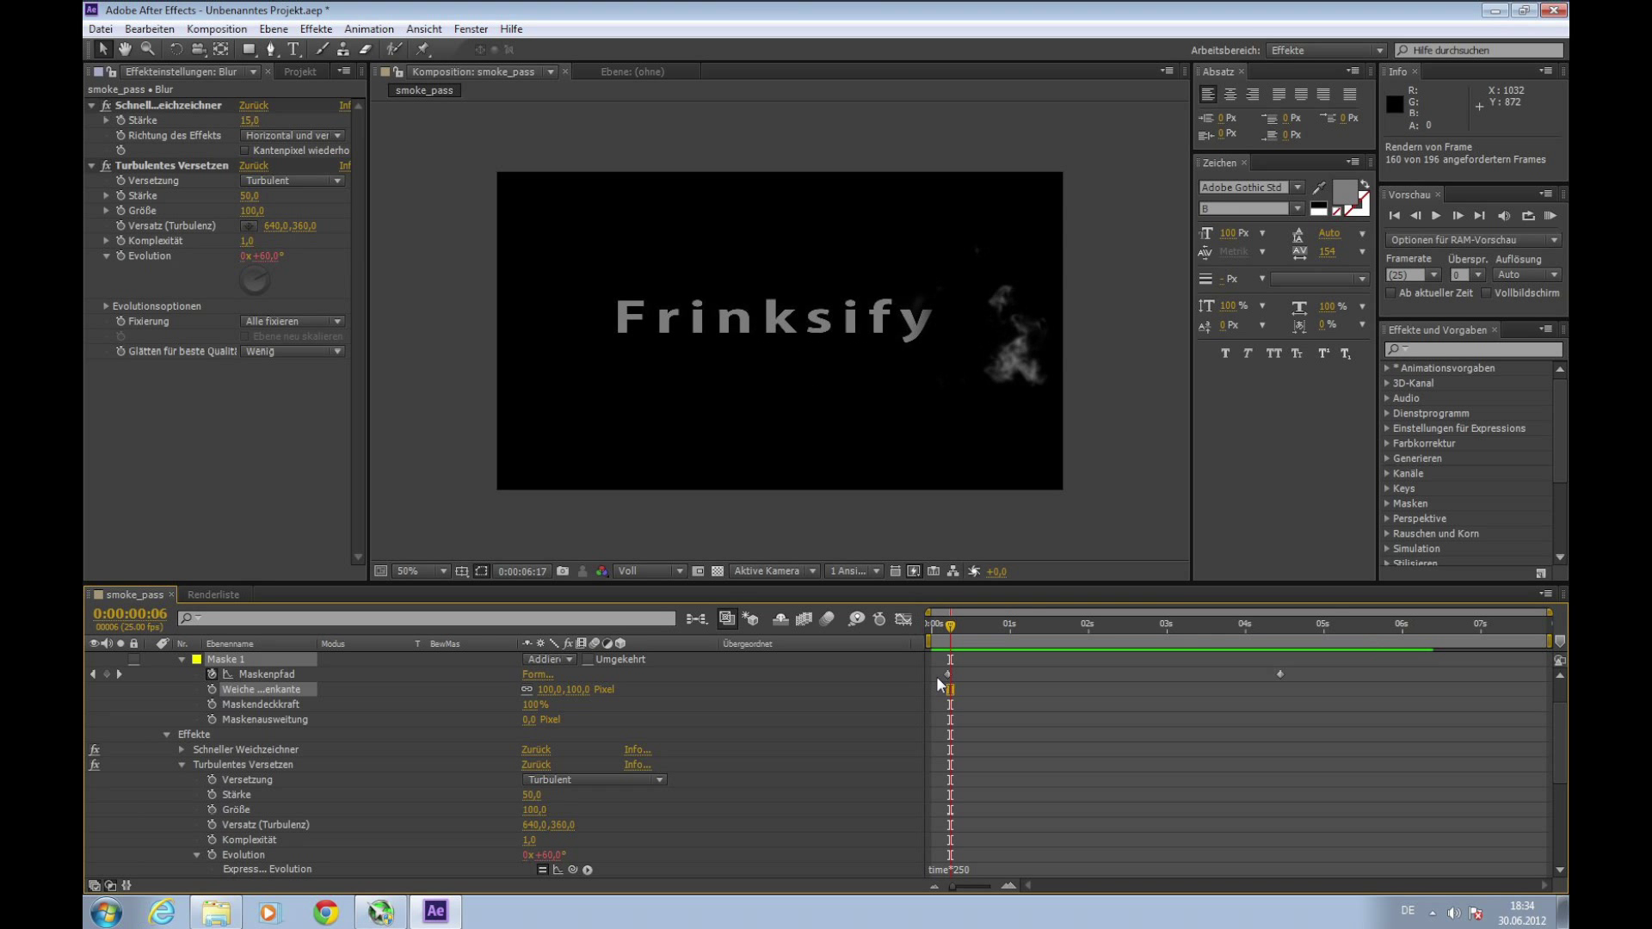
key("space")
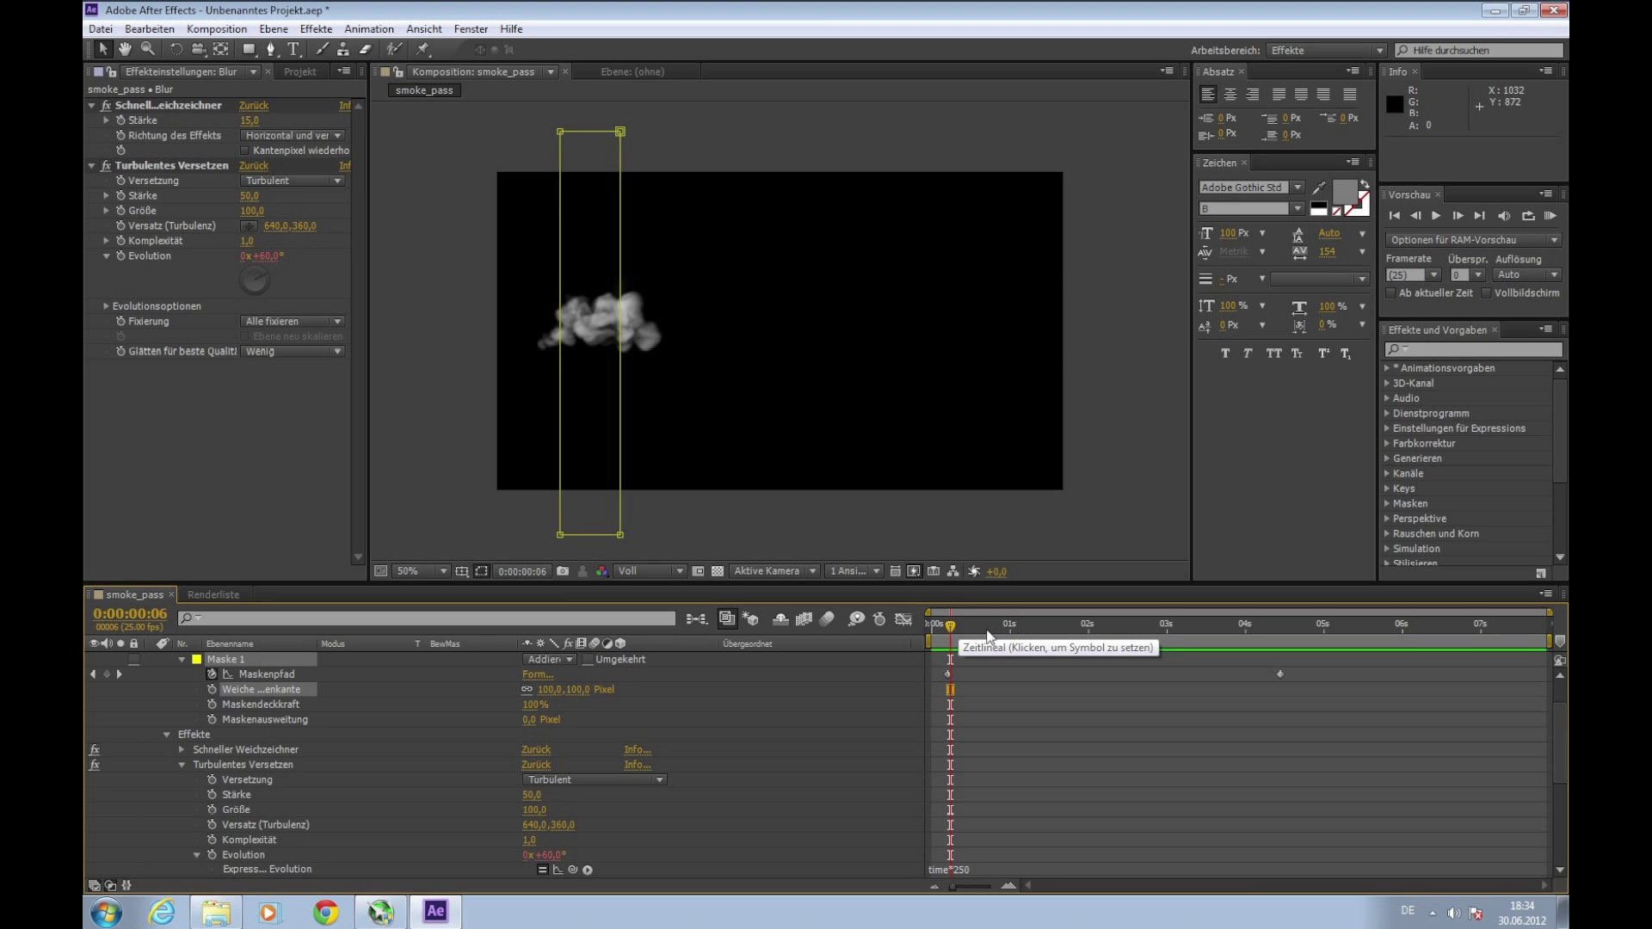
left_click_drag(951, 630, 1189, 635)
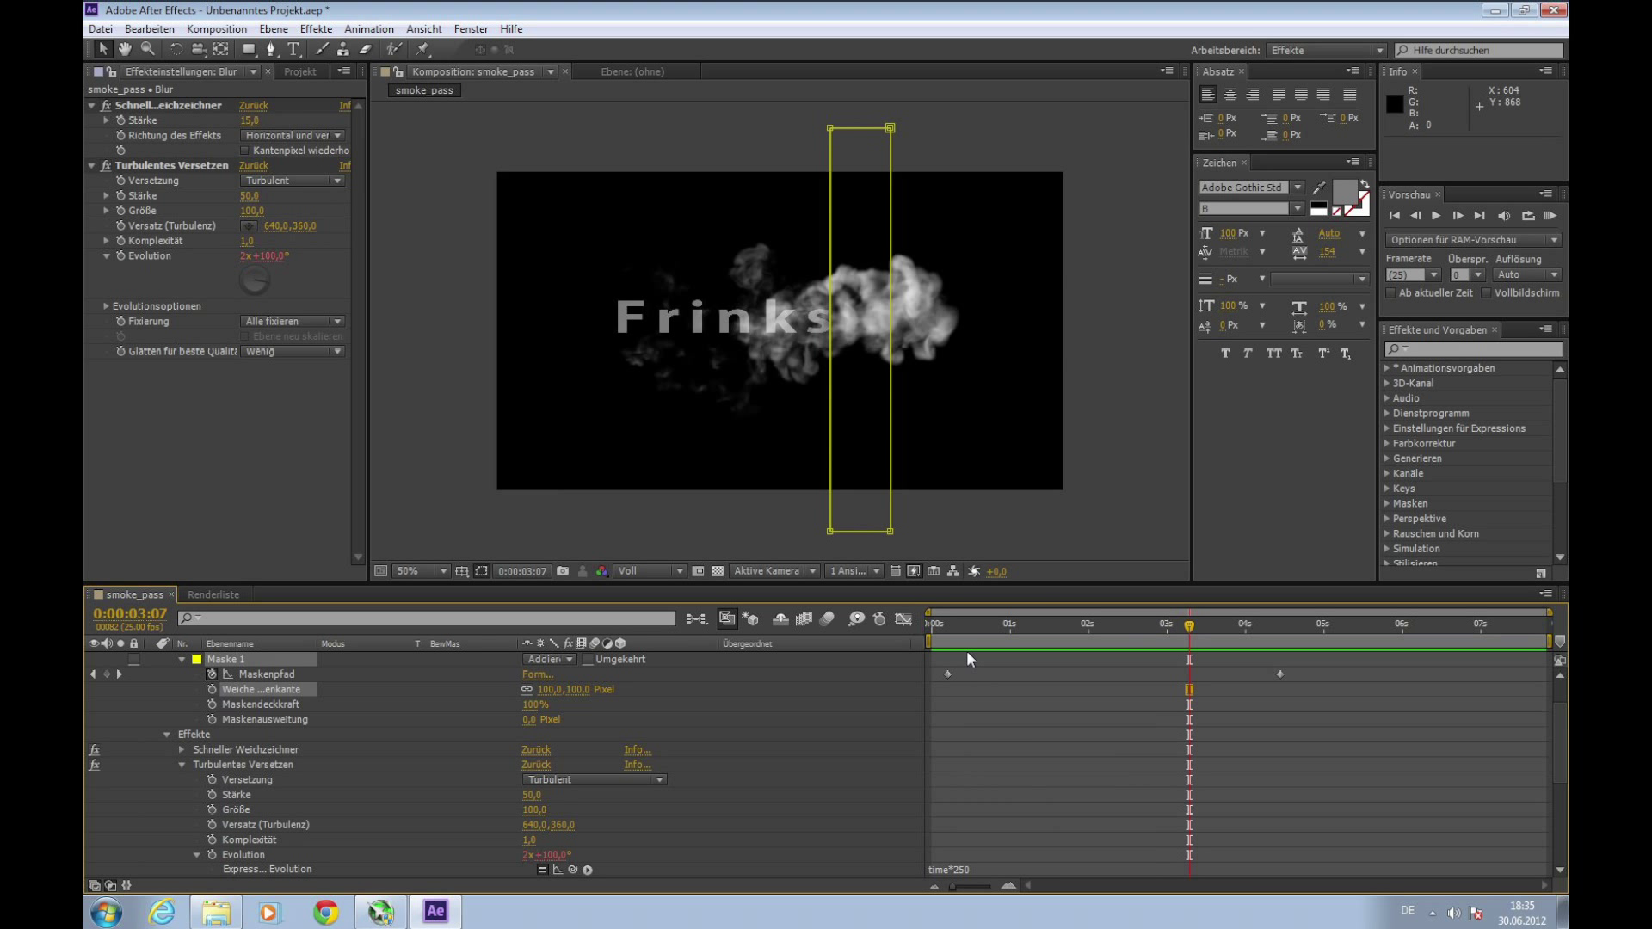
mouse_move(1194, 626)
left_mouse_down()
mouse_move(1273, 632)
mouse_move(938, 623)
left_mouse_up()
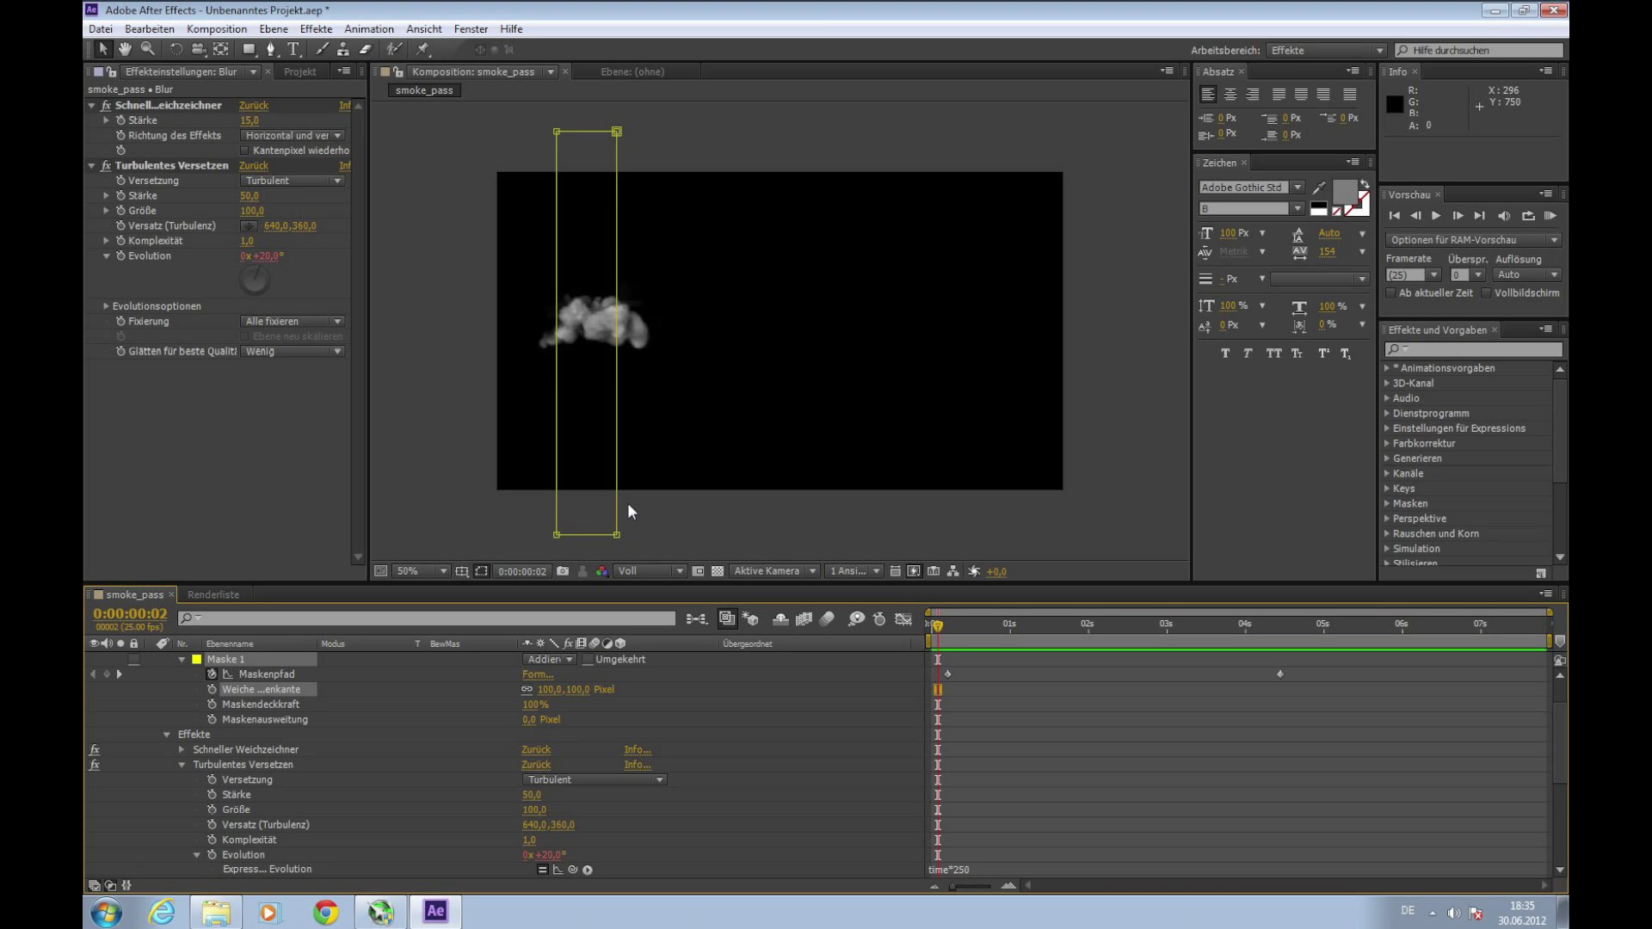
Step: Create a new adjustment layer named Color Correction
left_click(276, 29)
mouse_move(361, 49)
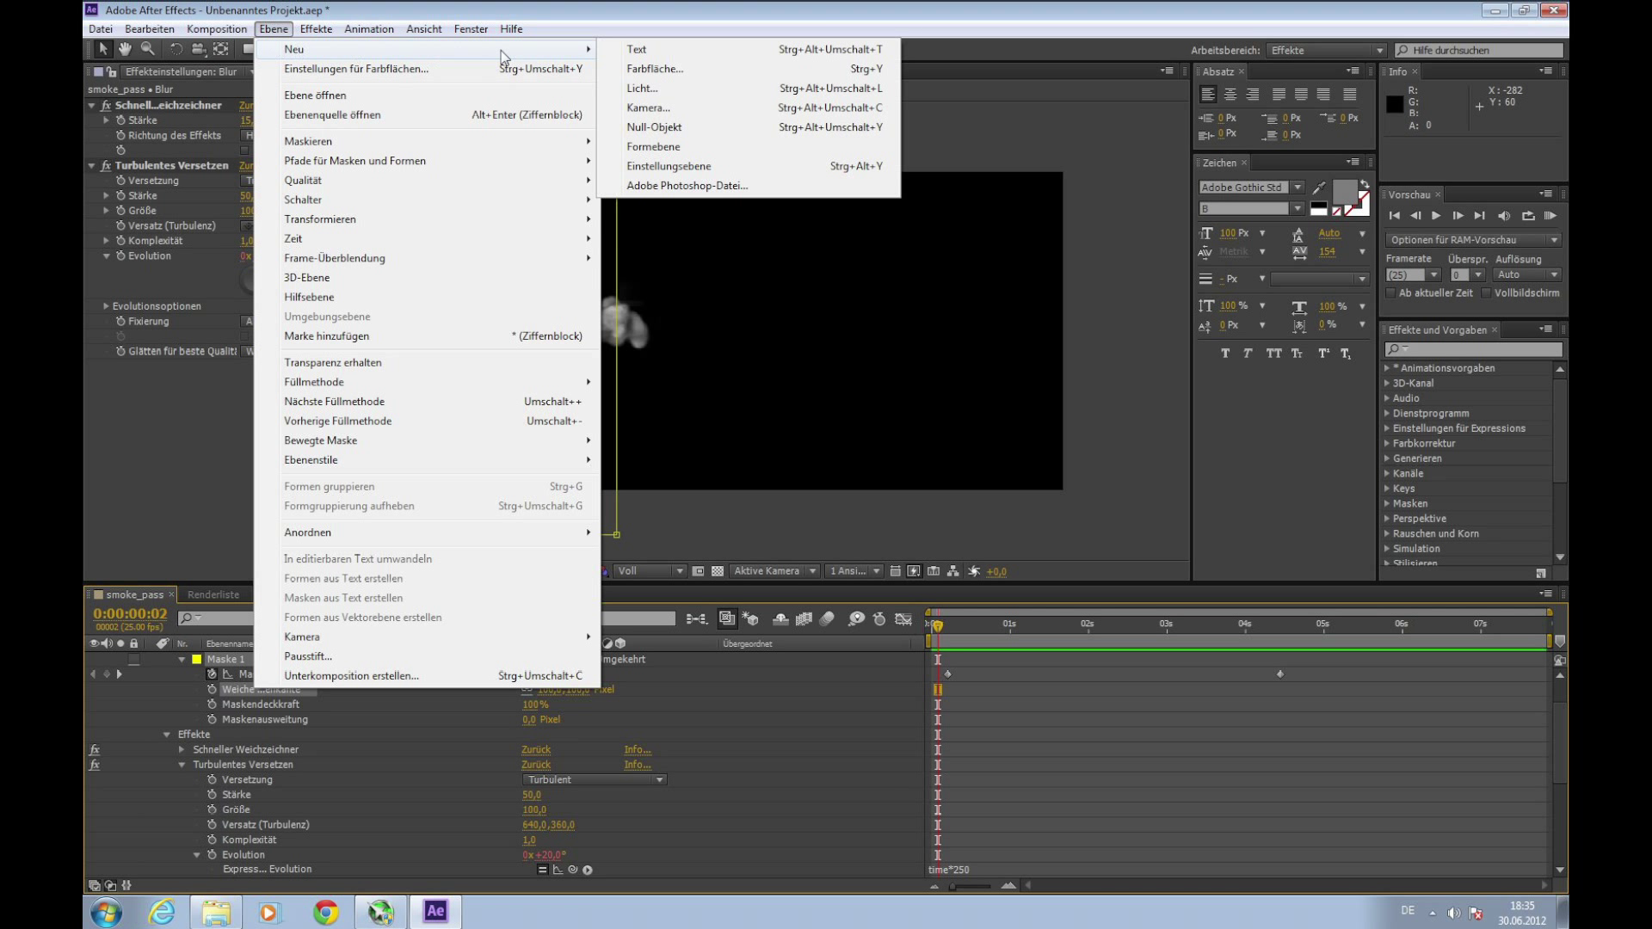
left_click(699, 168)
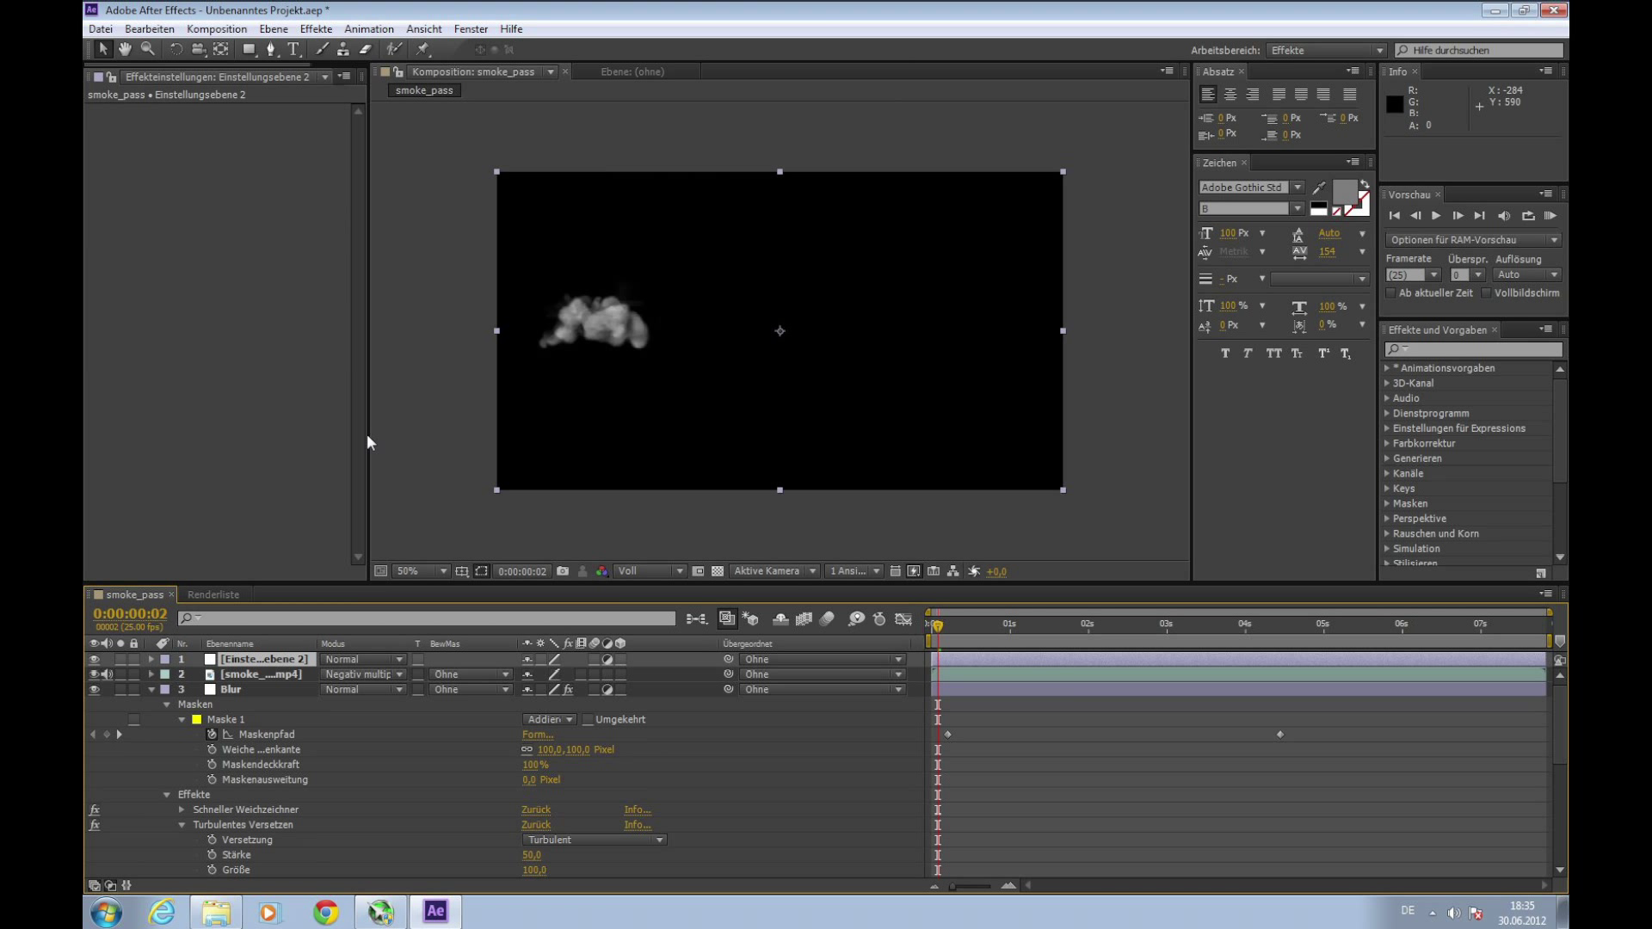
key("Return")
type("Color Correction")
key("Return")
Step: Apply Kurven to Color Correction and bend the red channel curve upward
left_click(308, 29)
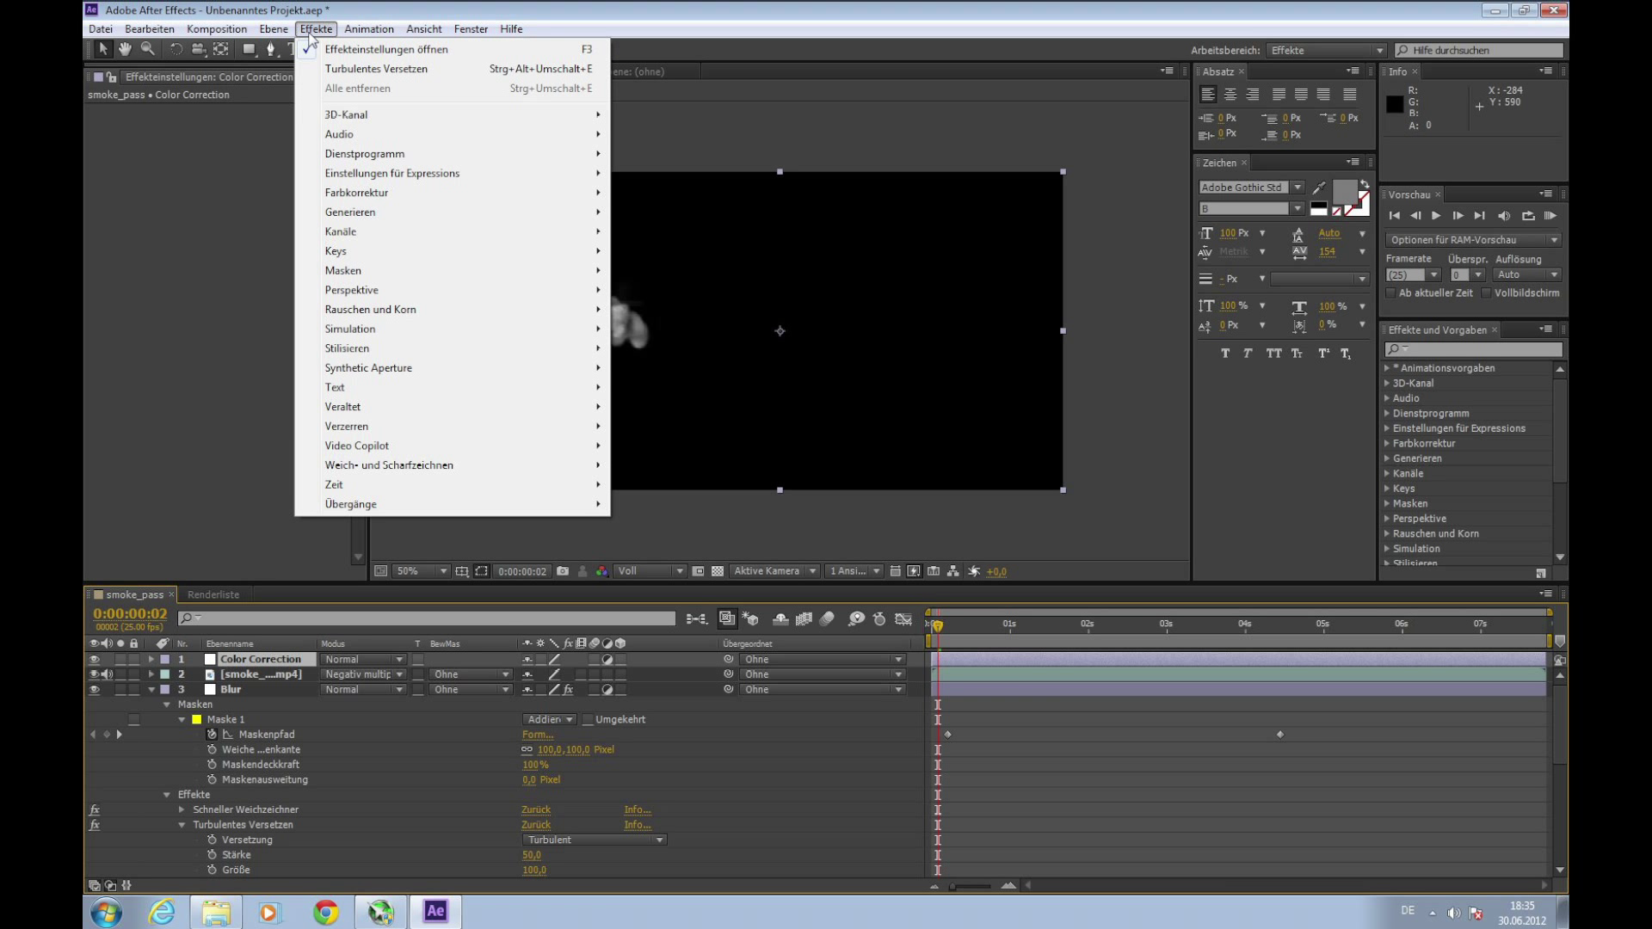
mouse_move(398, 196)
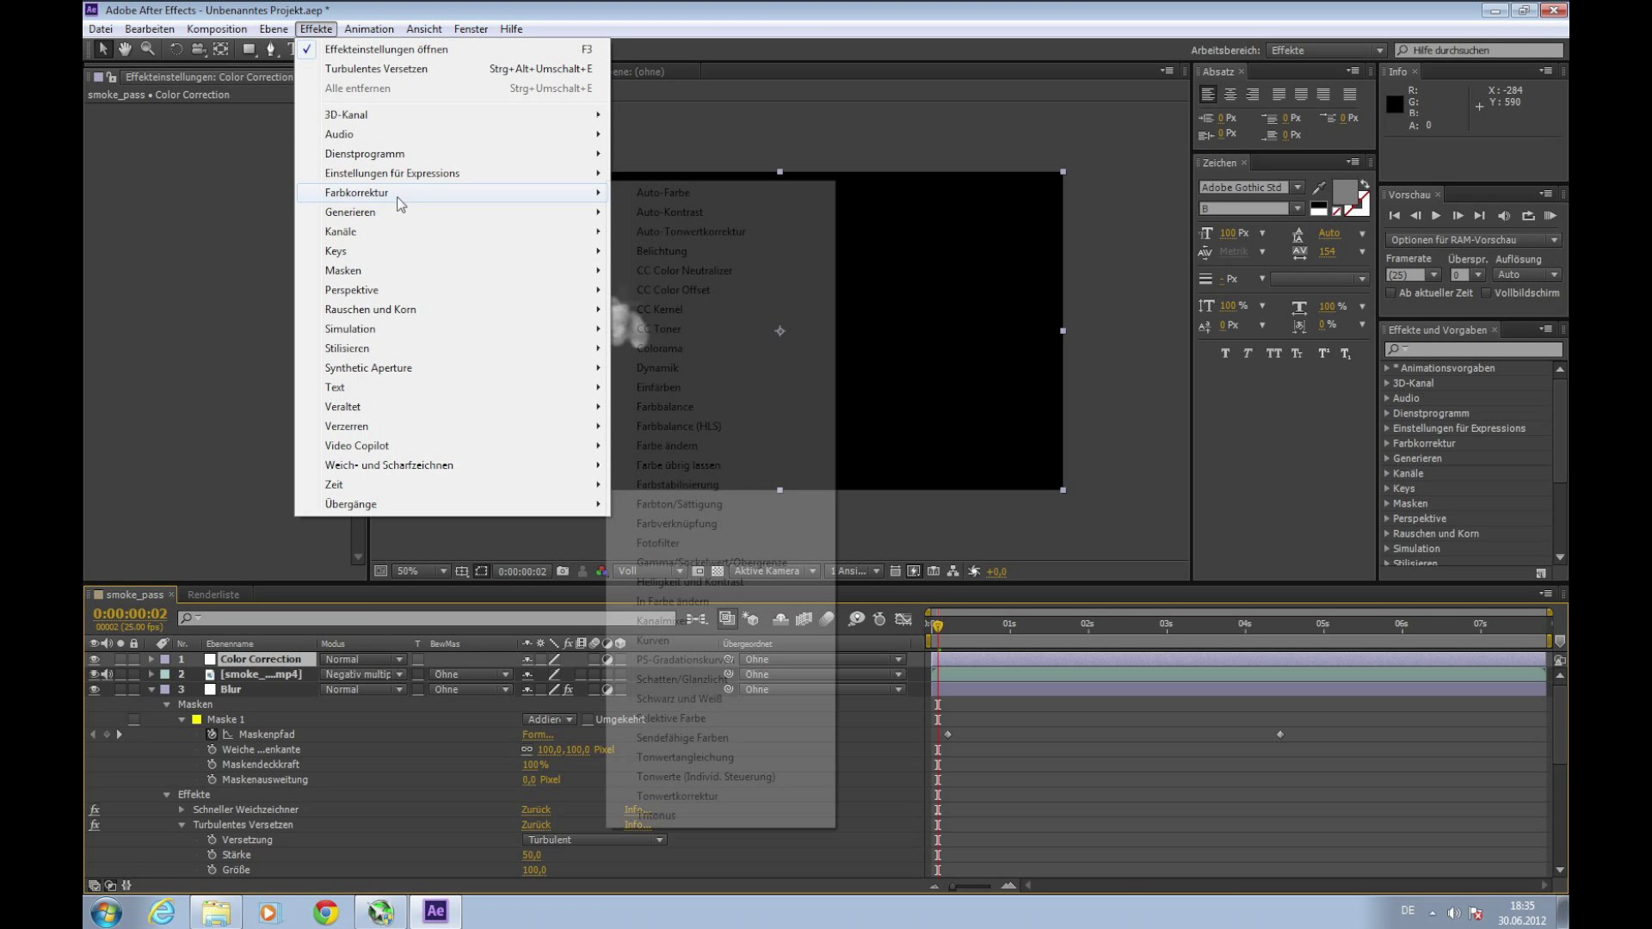
left_click(684, 642)
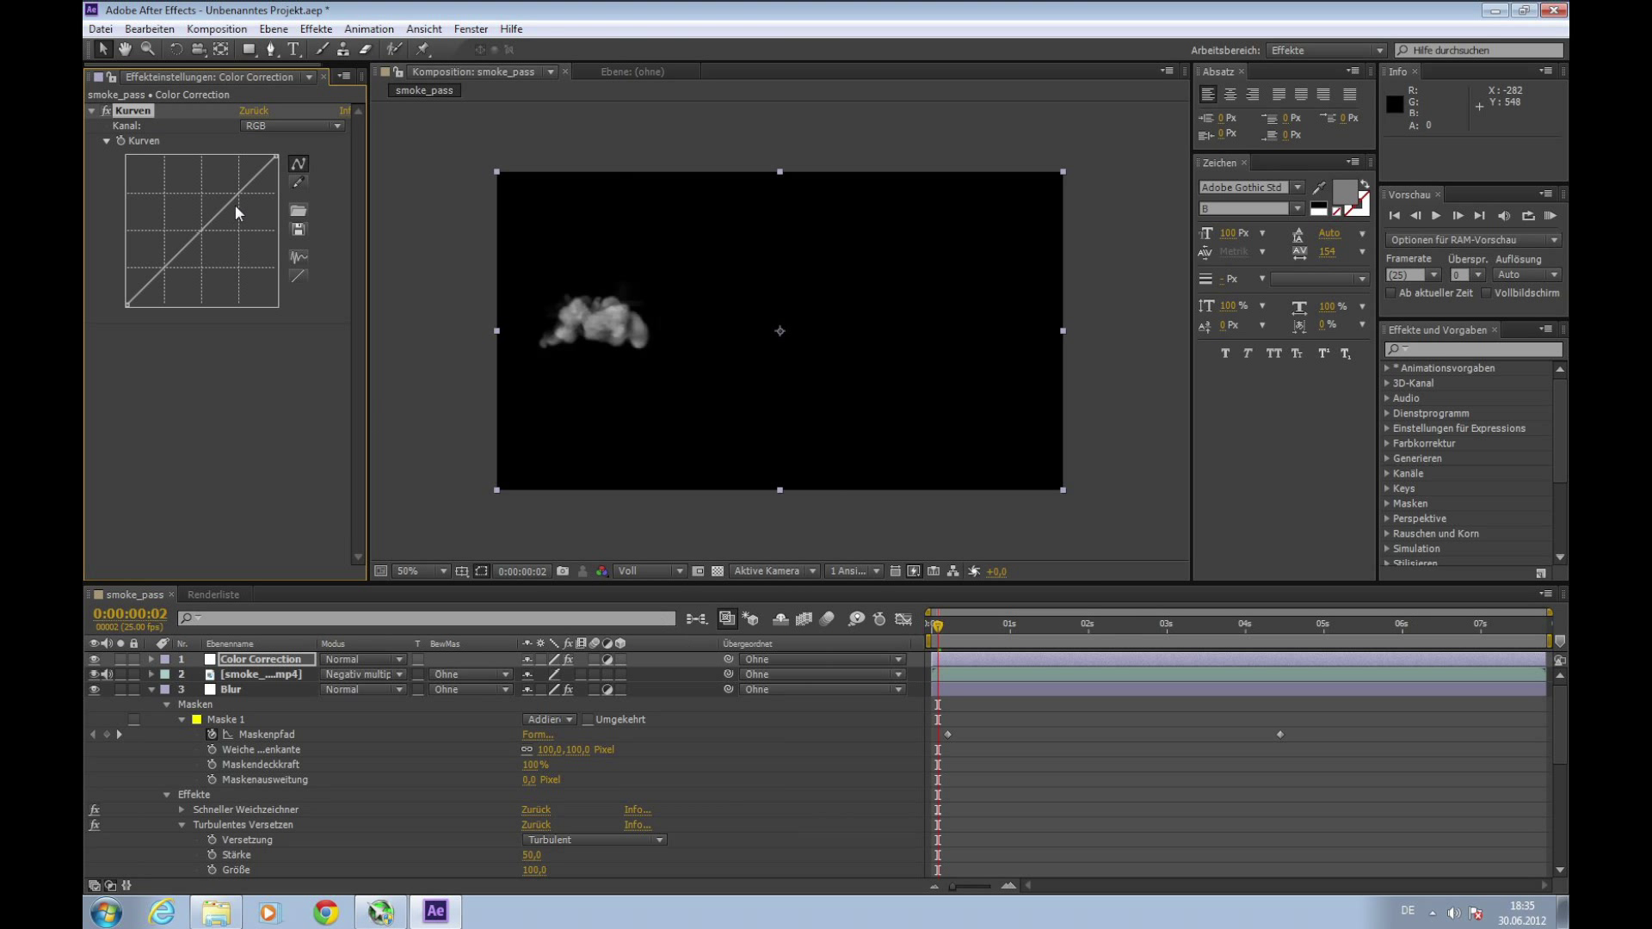
left_click(261, 127)
left_click(258, 155)
left_click_drag(196, 230, 200, 217)
Step: Lift the green curve and lower the blue curve to tint the smoke radioactive green
left_click(258, 132)
left_click(258, 172)
left_click_drag(205, 231, 188, 215)
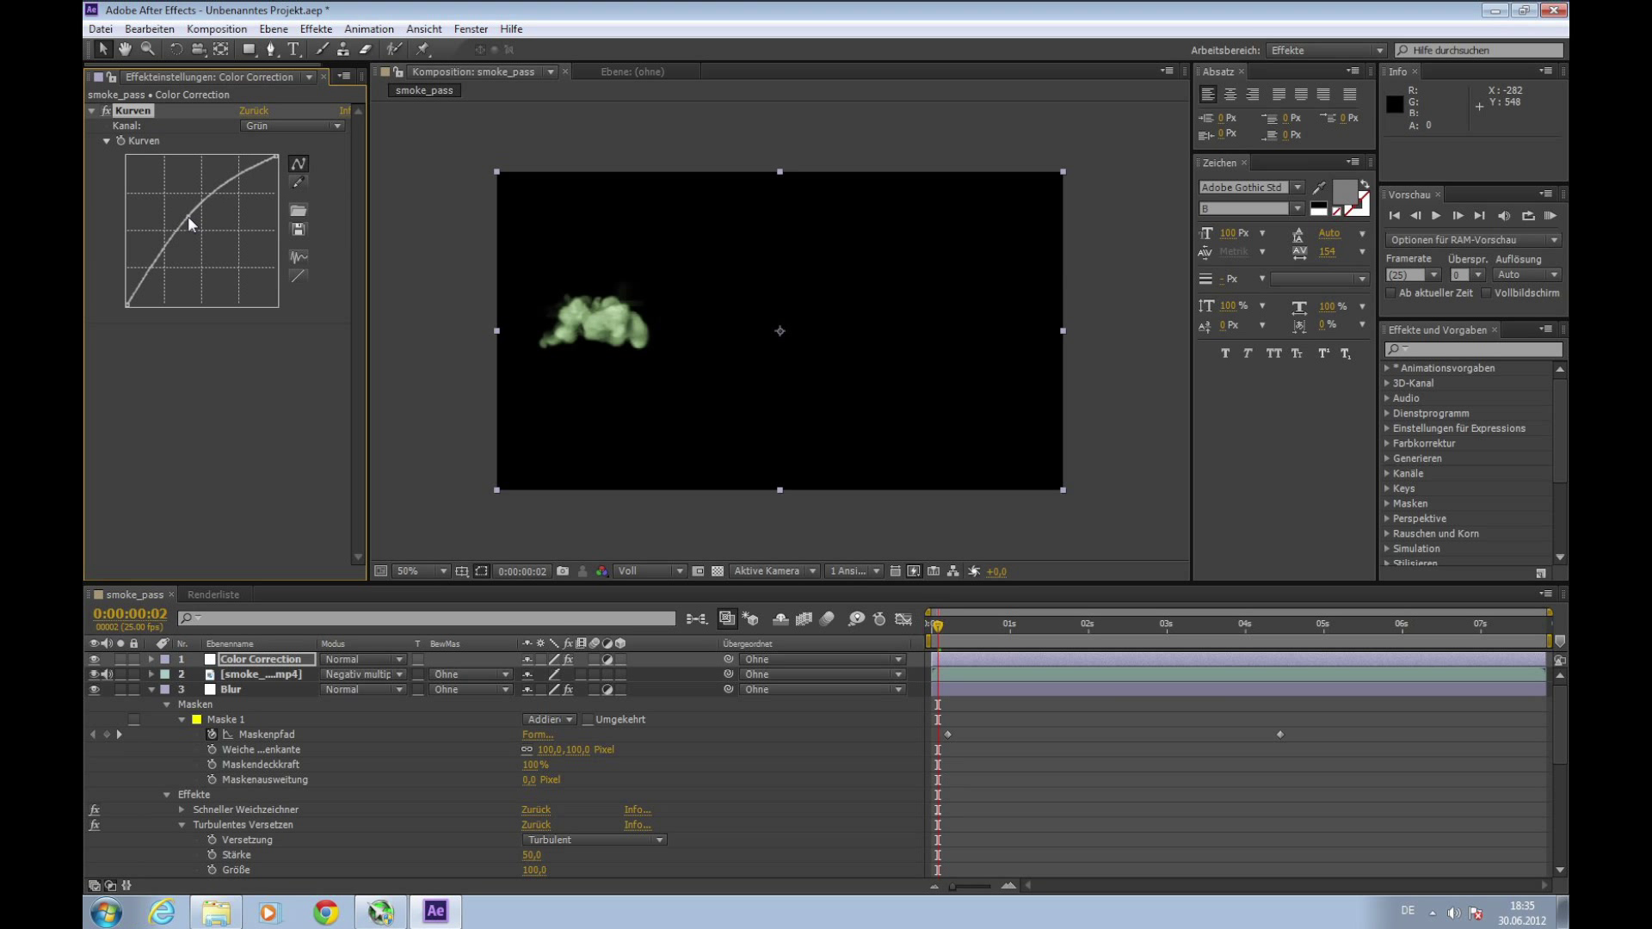
left_click(256, 135)
left_click(258, 186)
left_click_drag(209, 232, 215, 236)
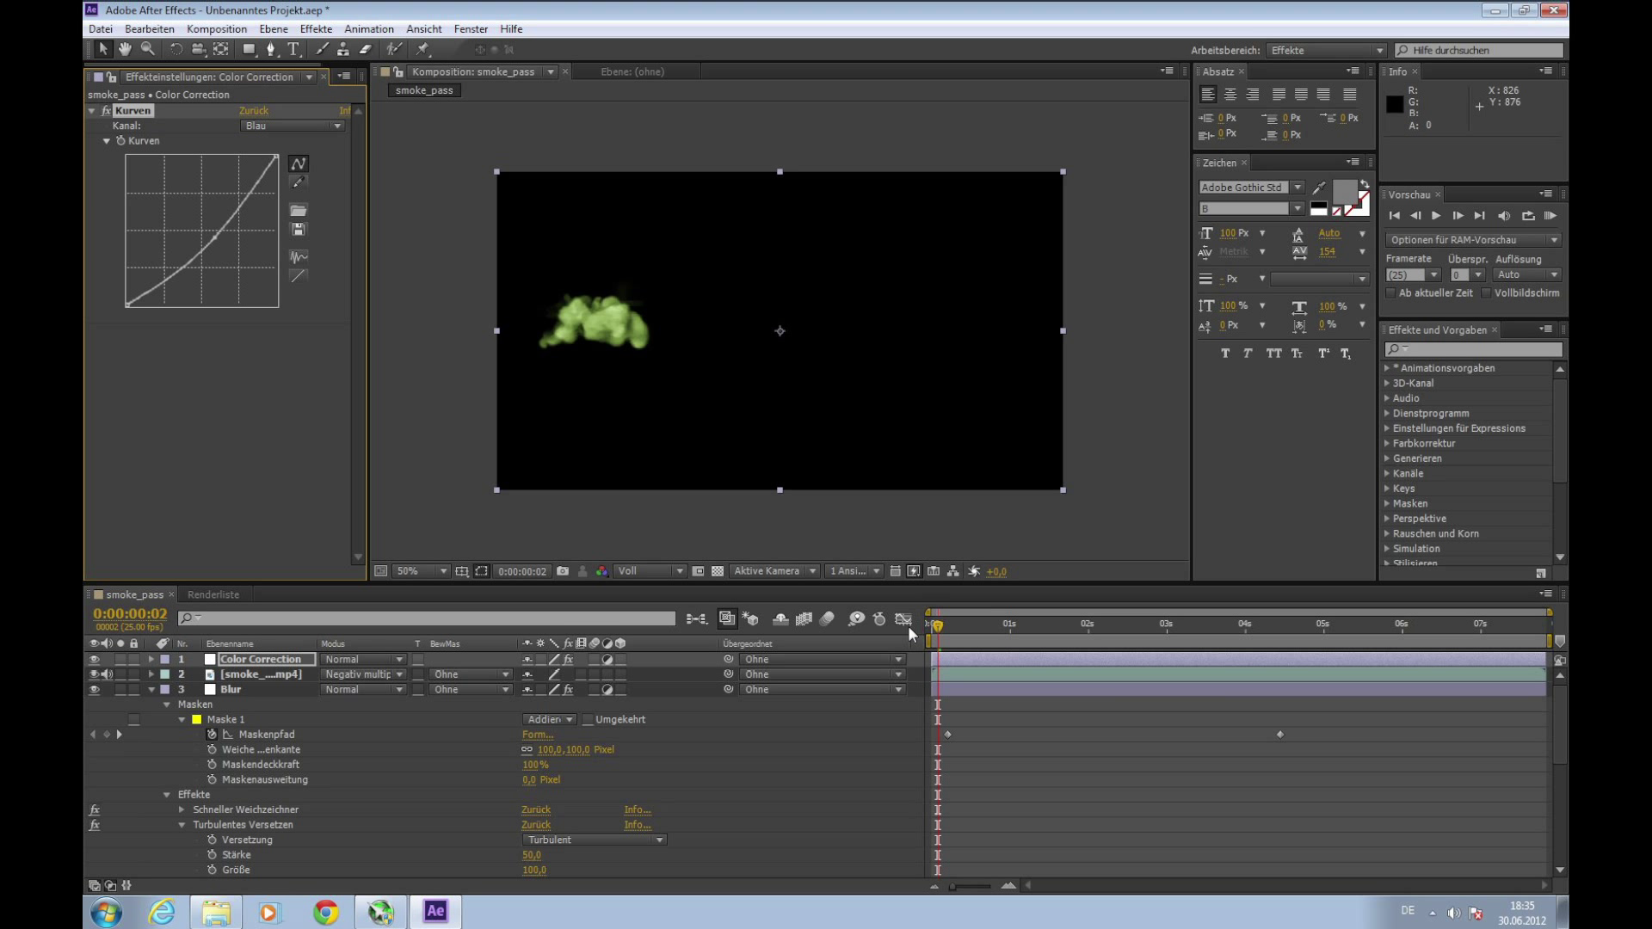
left_click_drag(942, 627, 986, 674)
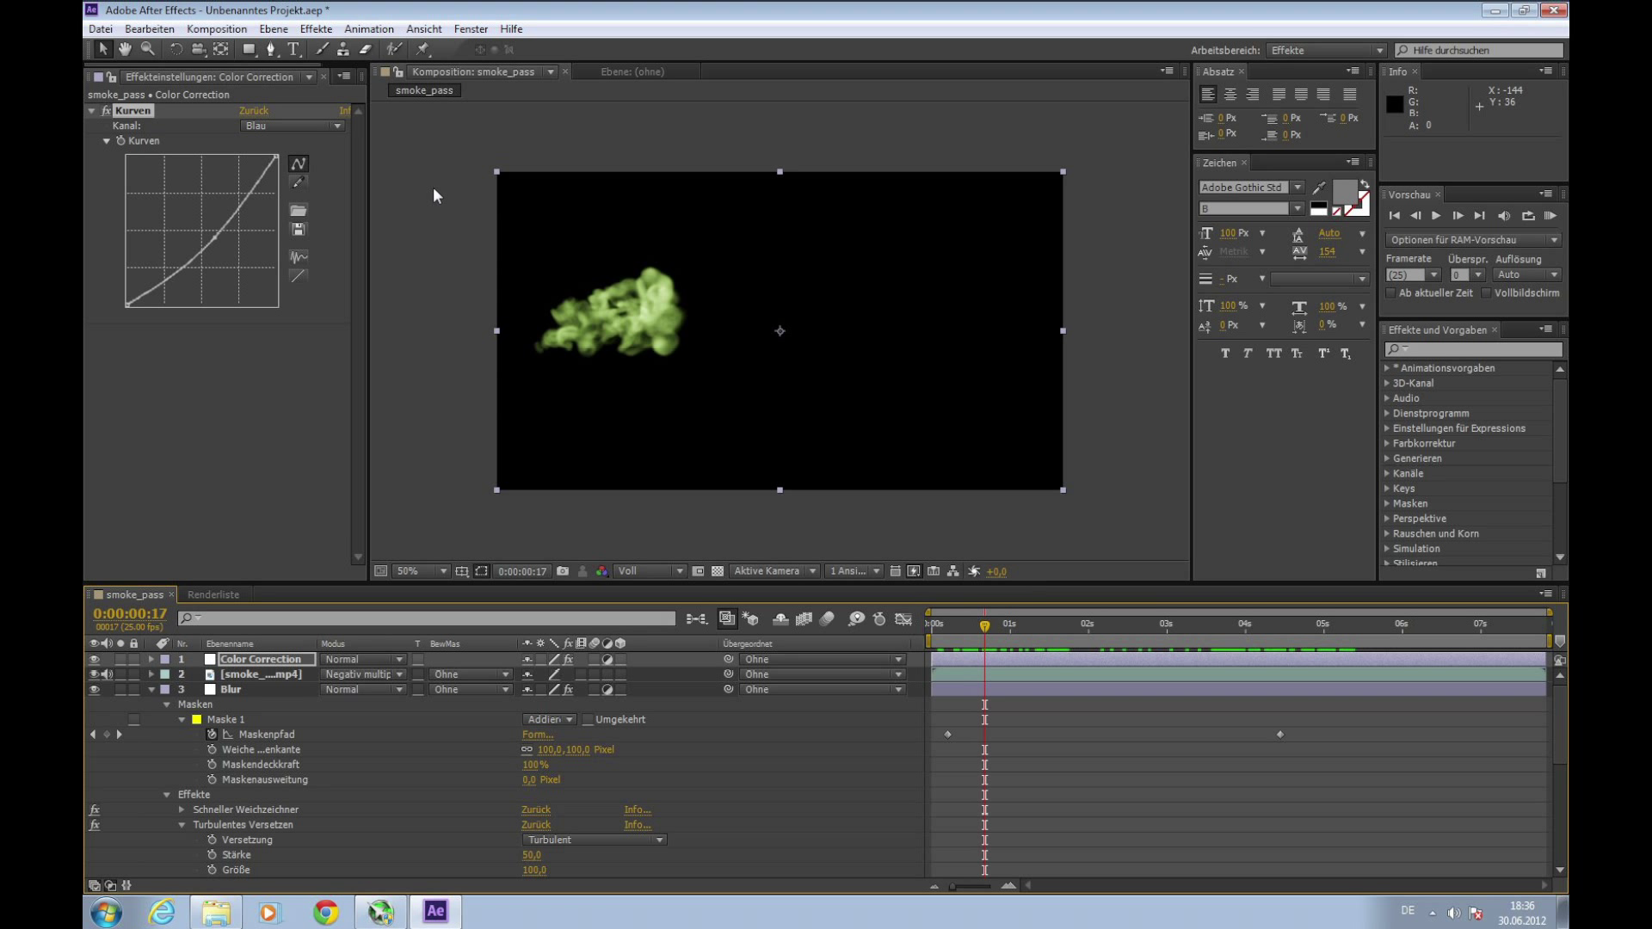
left_click(102, 30)
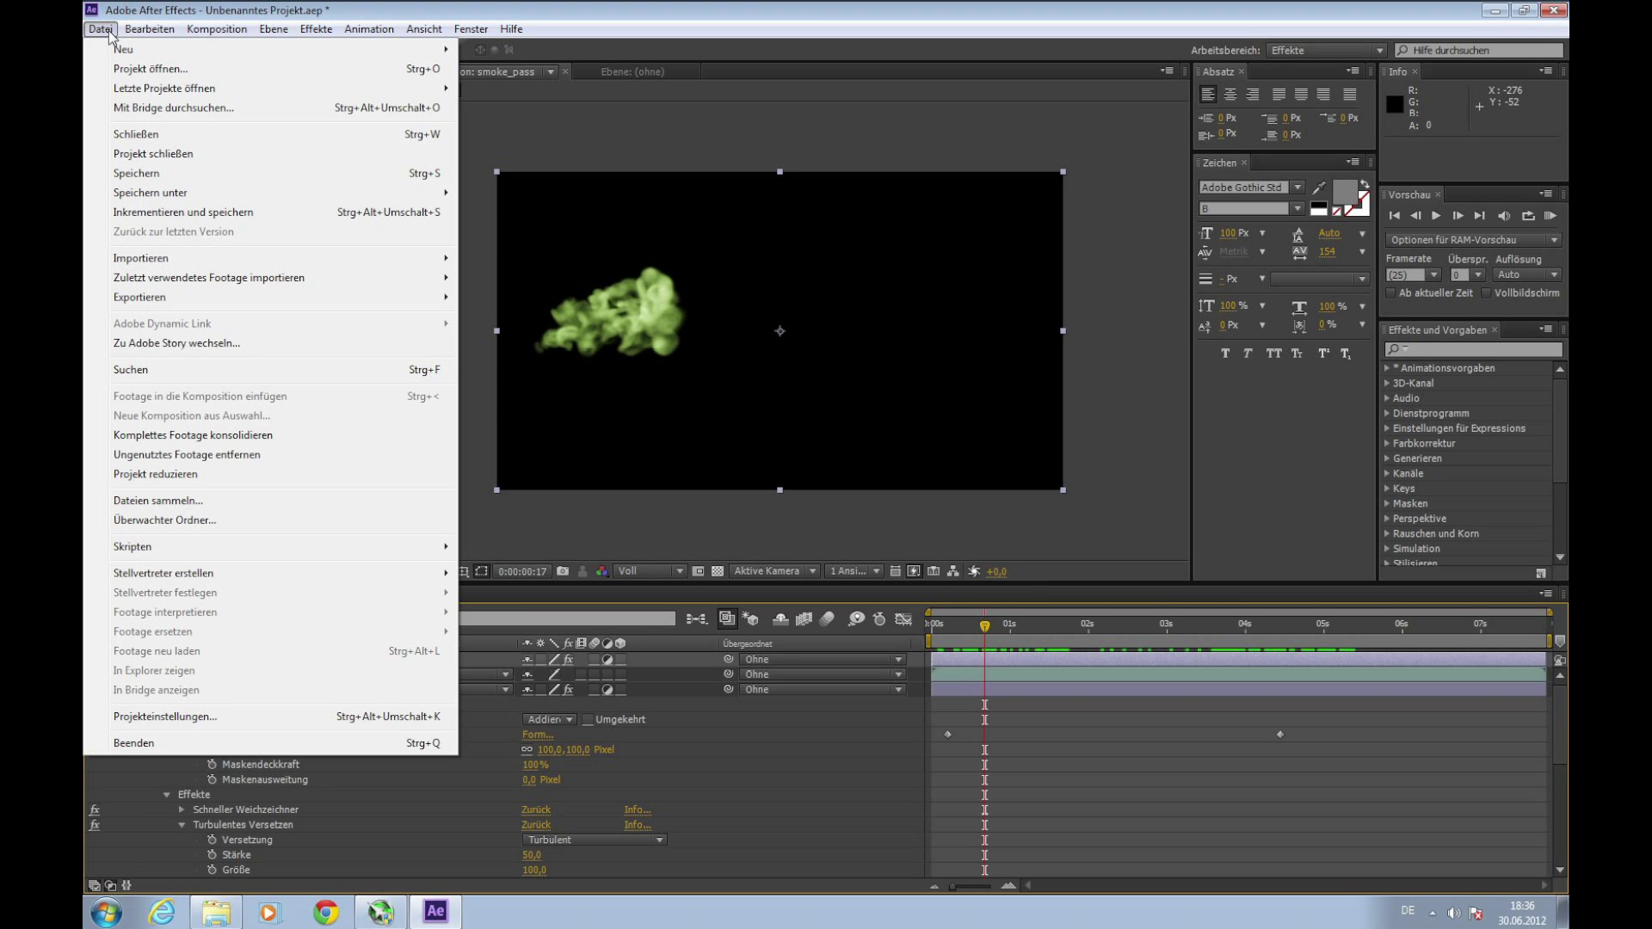
Step: Add the smoke_pass composition to the render queue via Exportieren > An die Renderliste anfügen
mouse_move(133, 298)
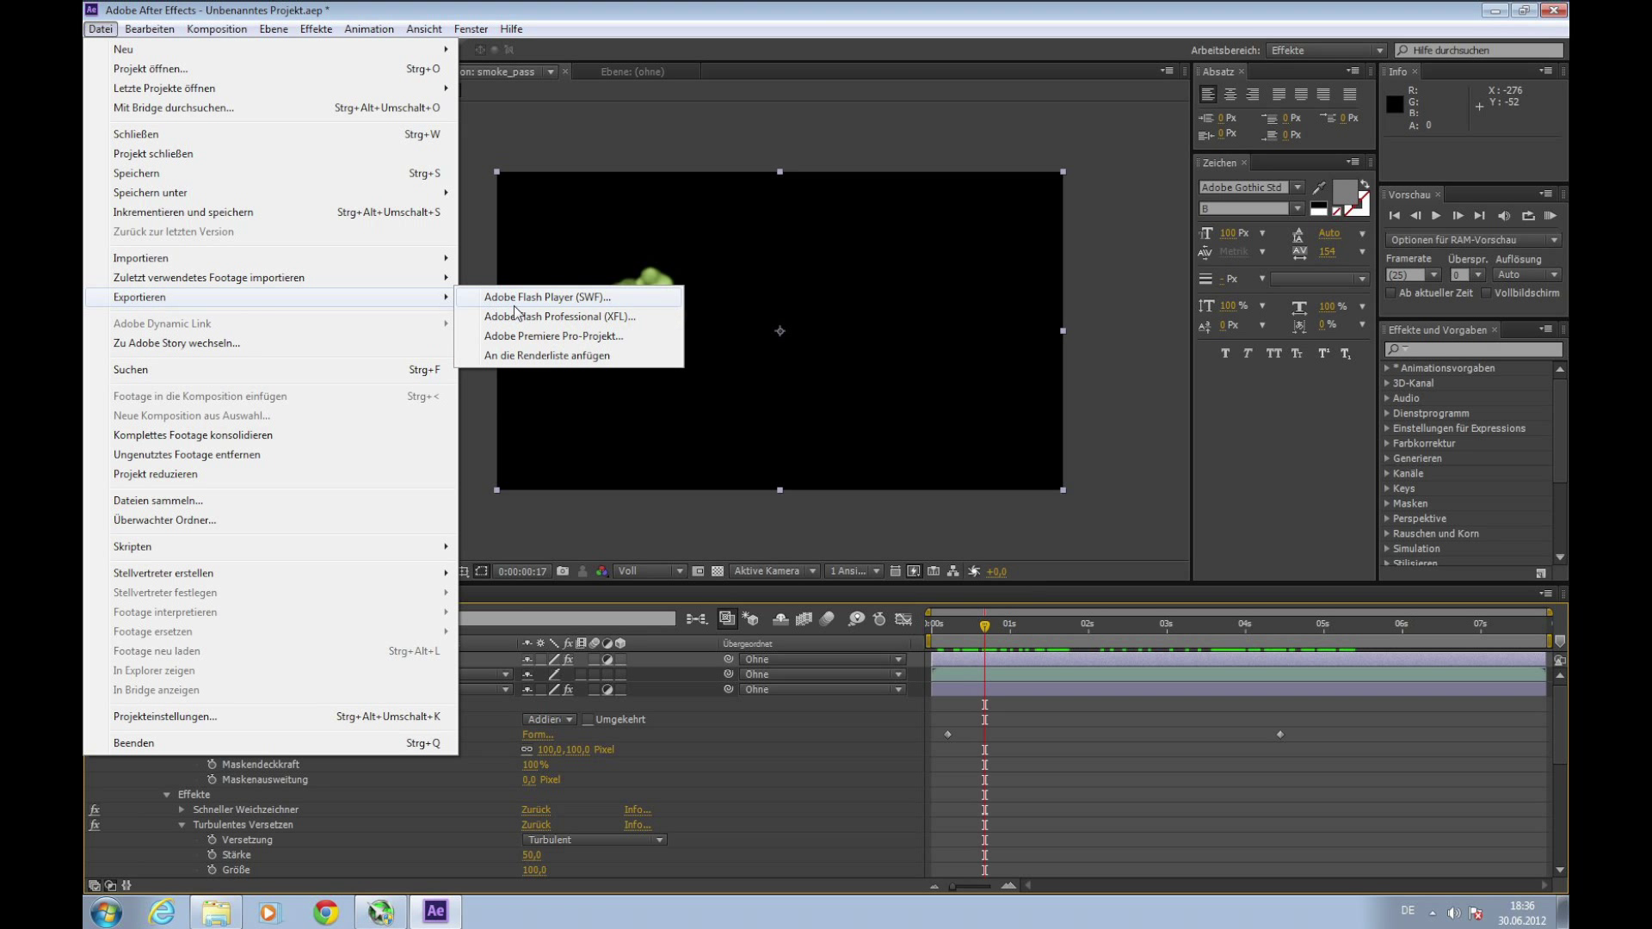
left_click(552, 356)
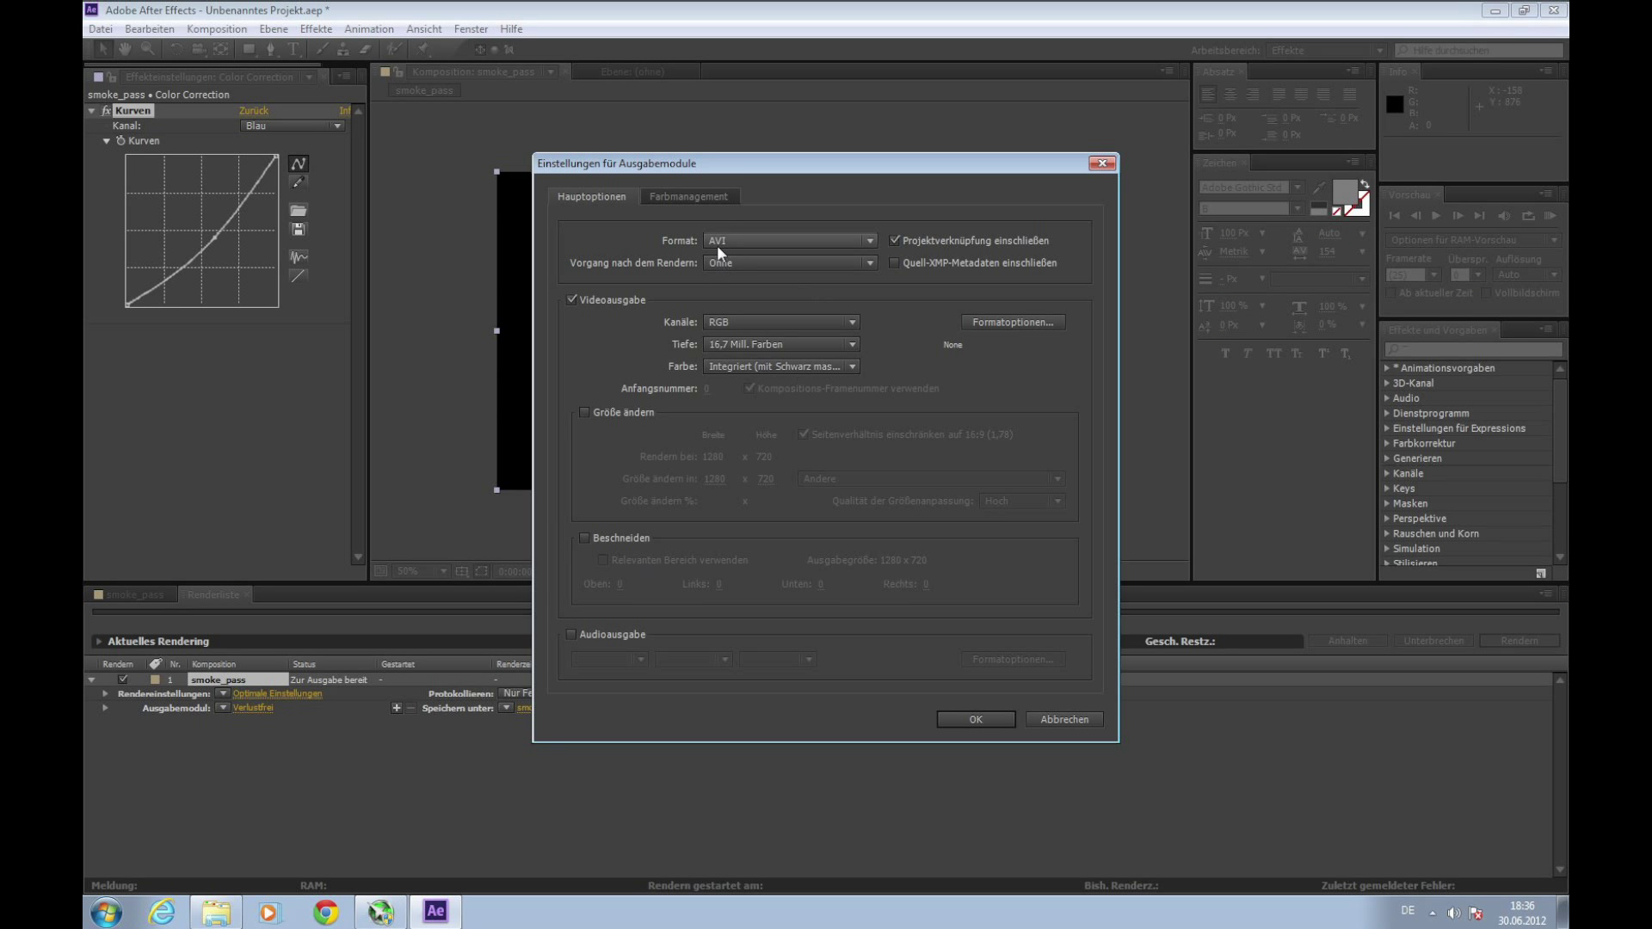
Step: Set the output module format to H.264, save as smoke_pass.mp4, and start rendering
left_click(722, 242)
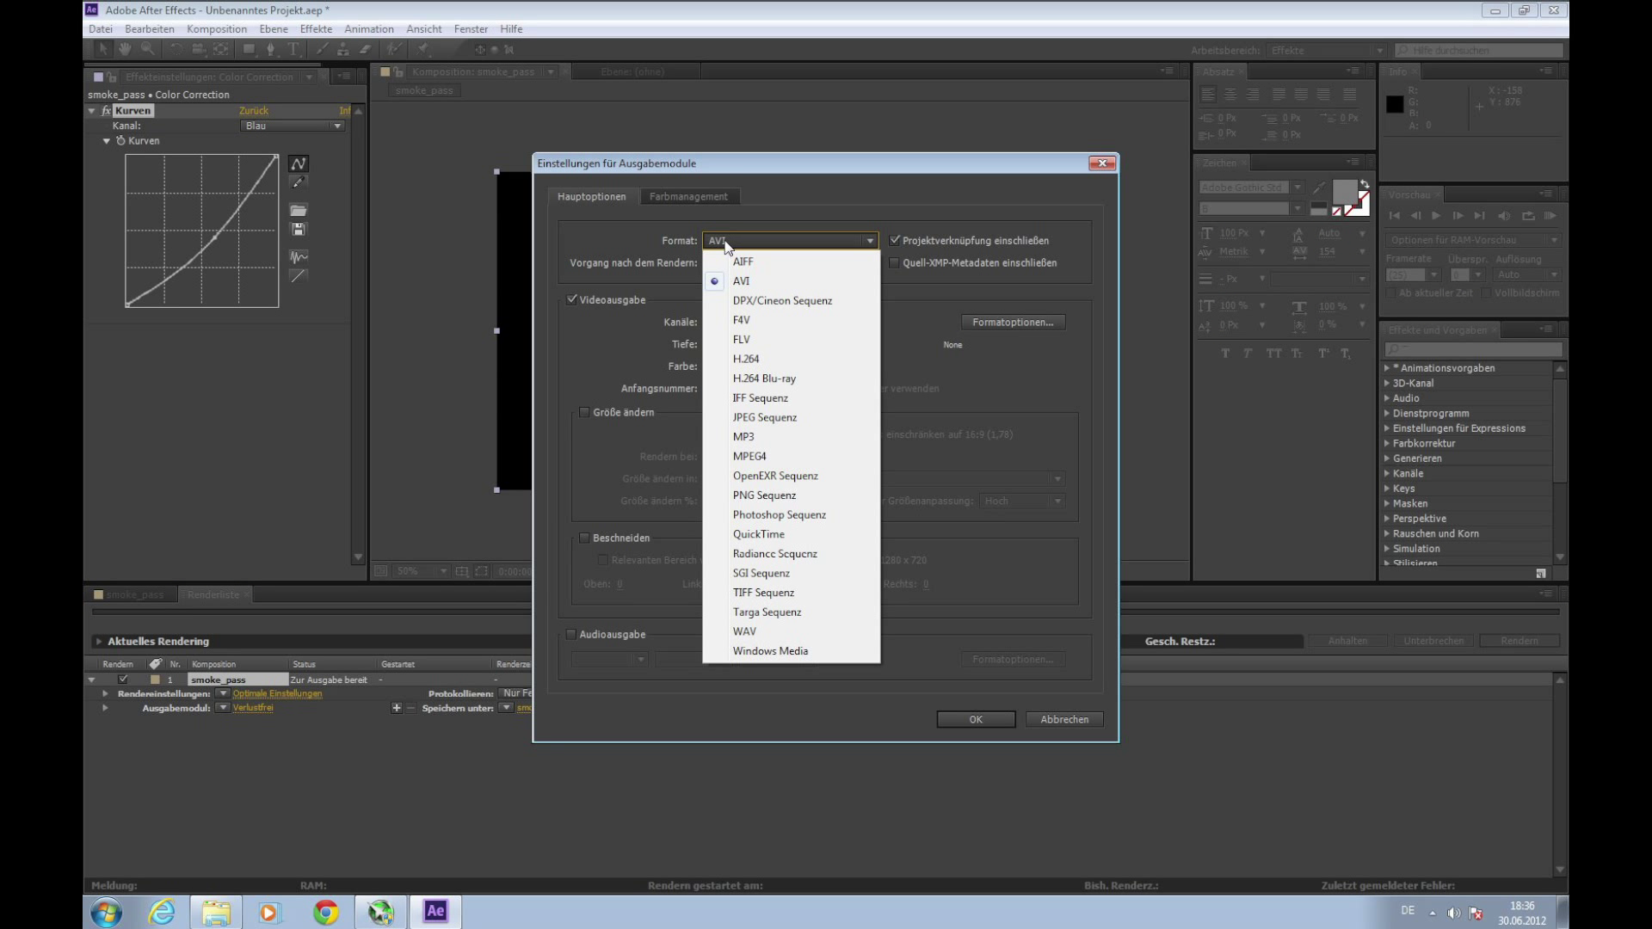
left_click(791, 360)
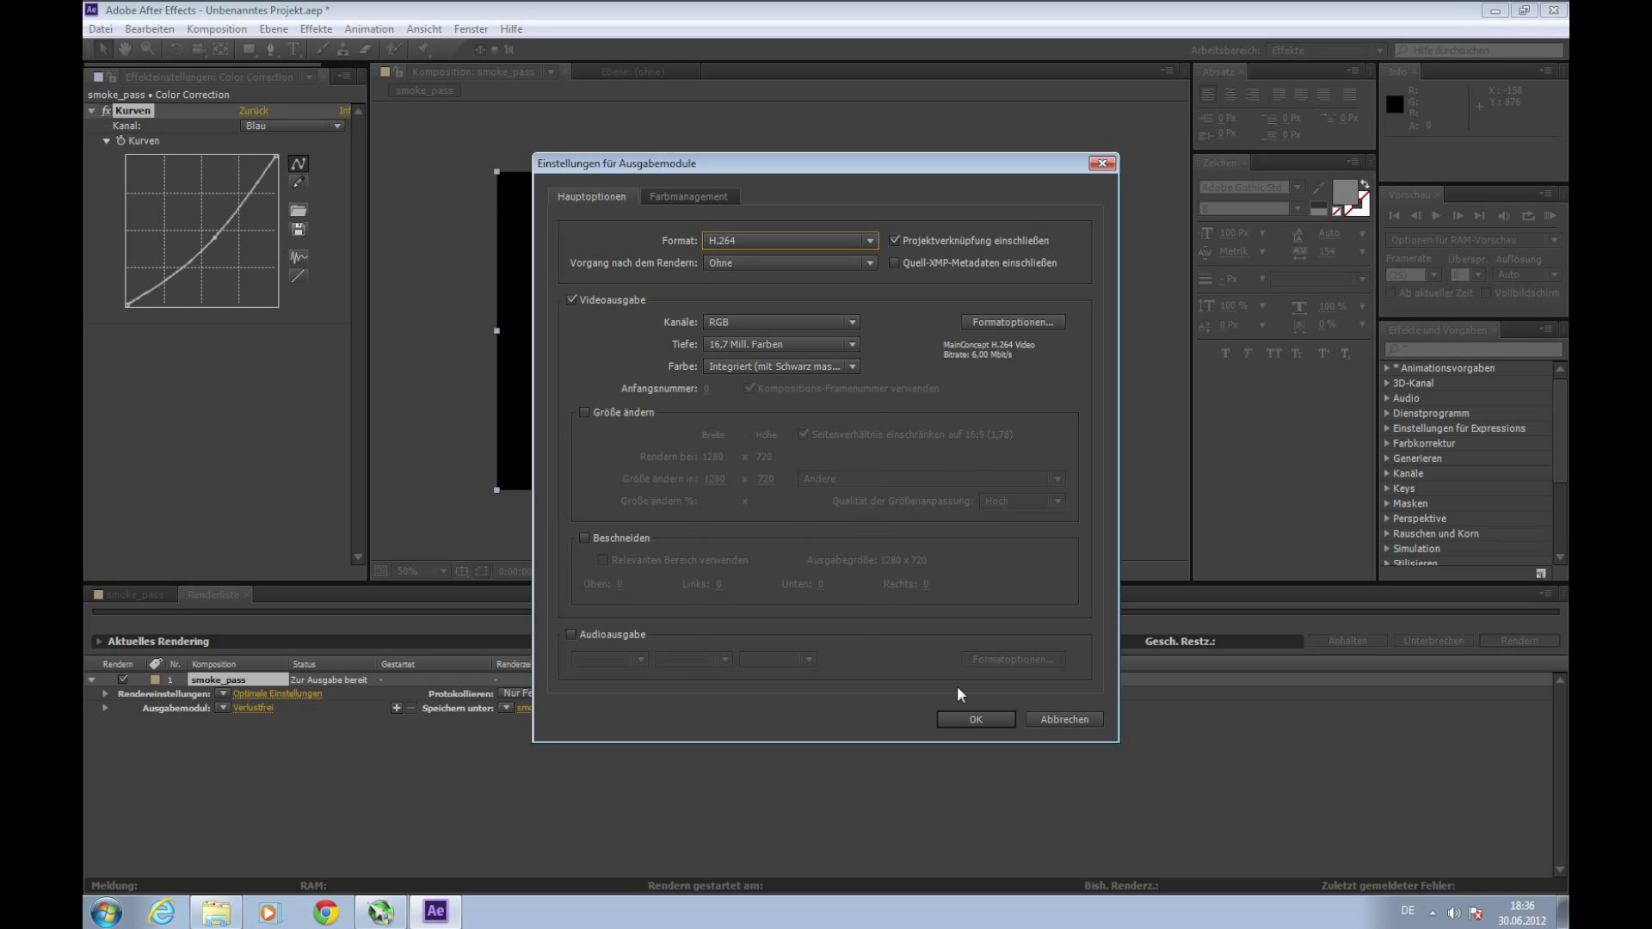
left_click(976, 719)
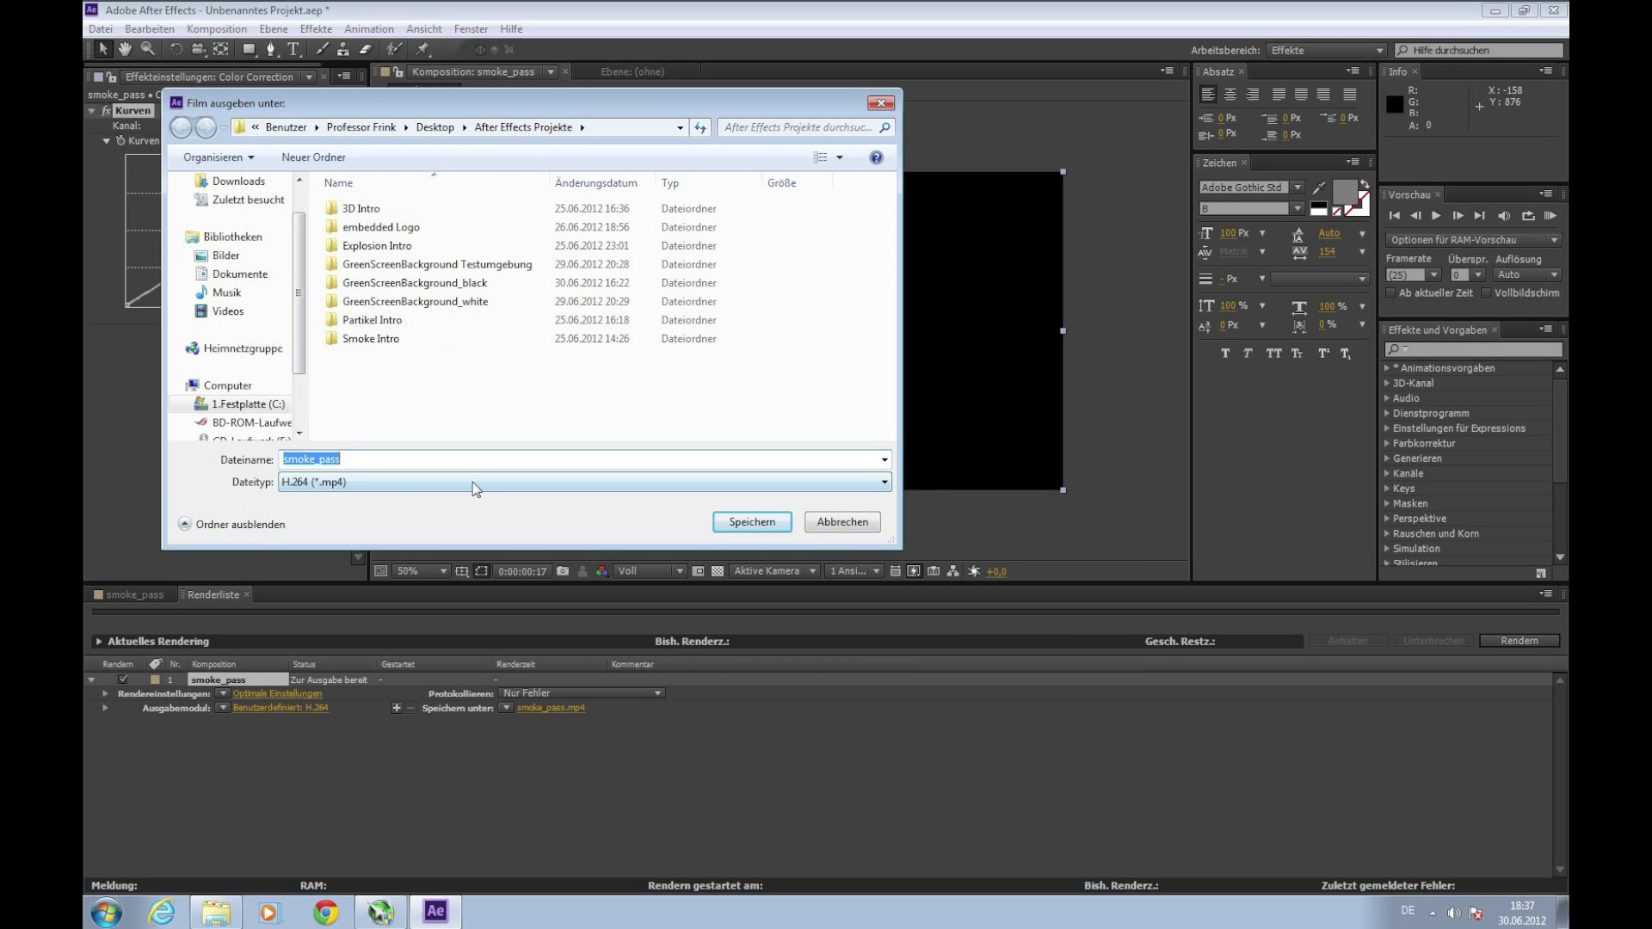
key("Return")
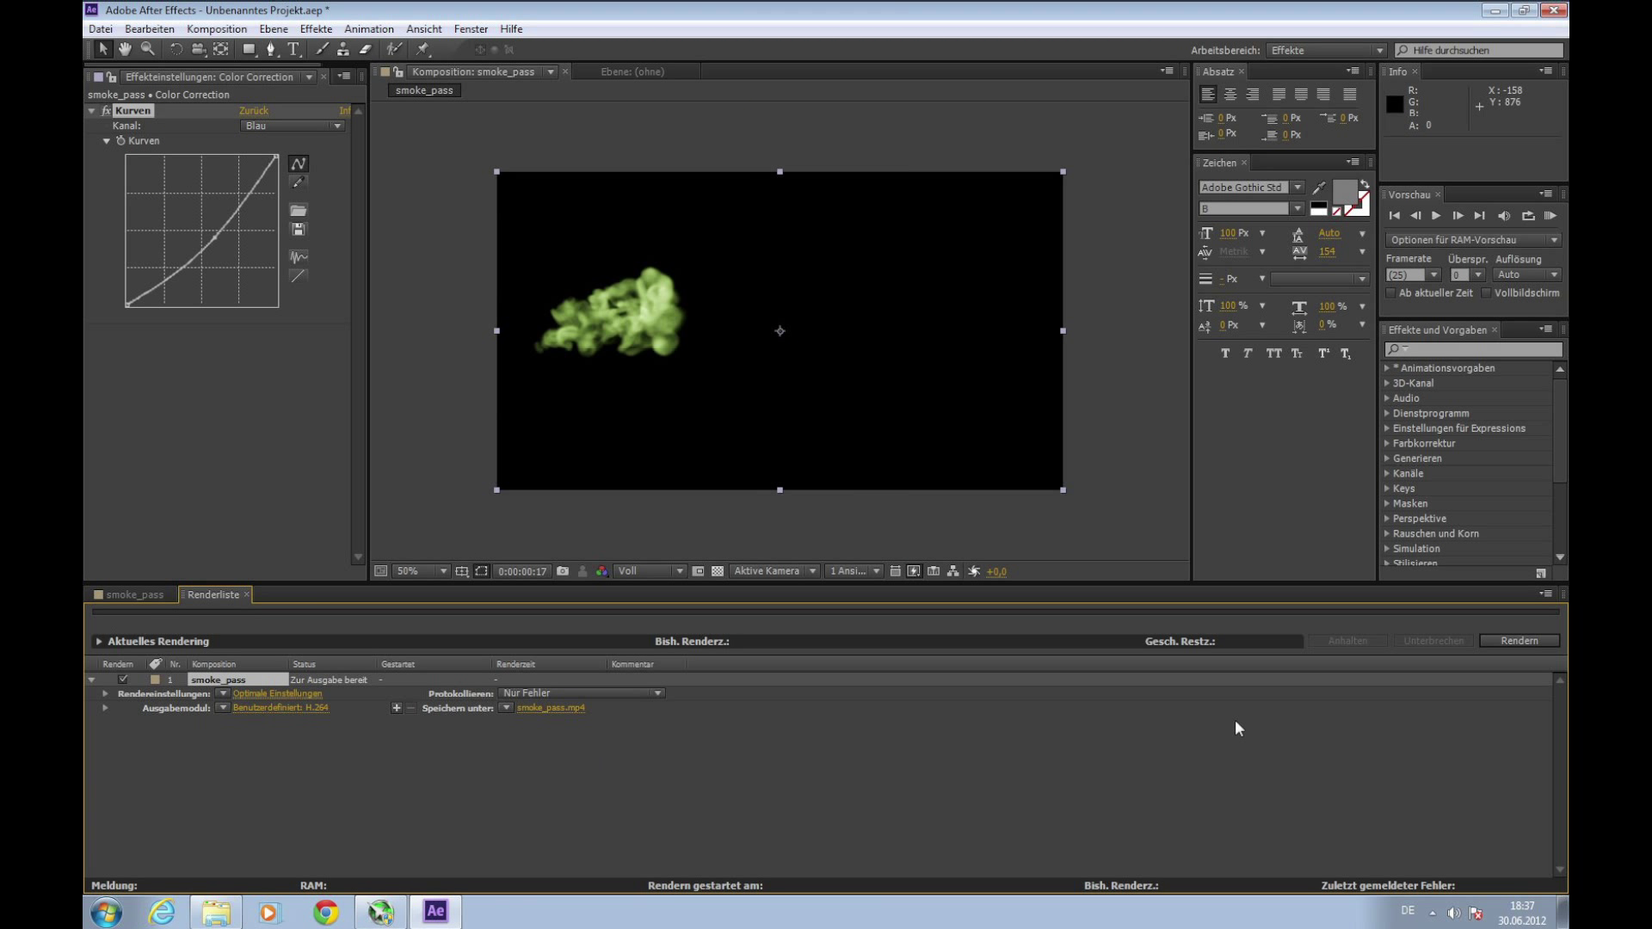
left_click(1499, 638)
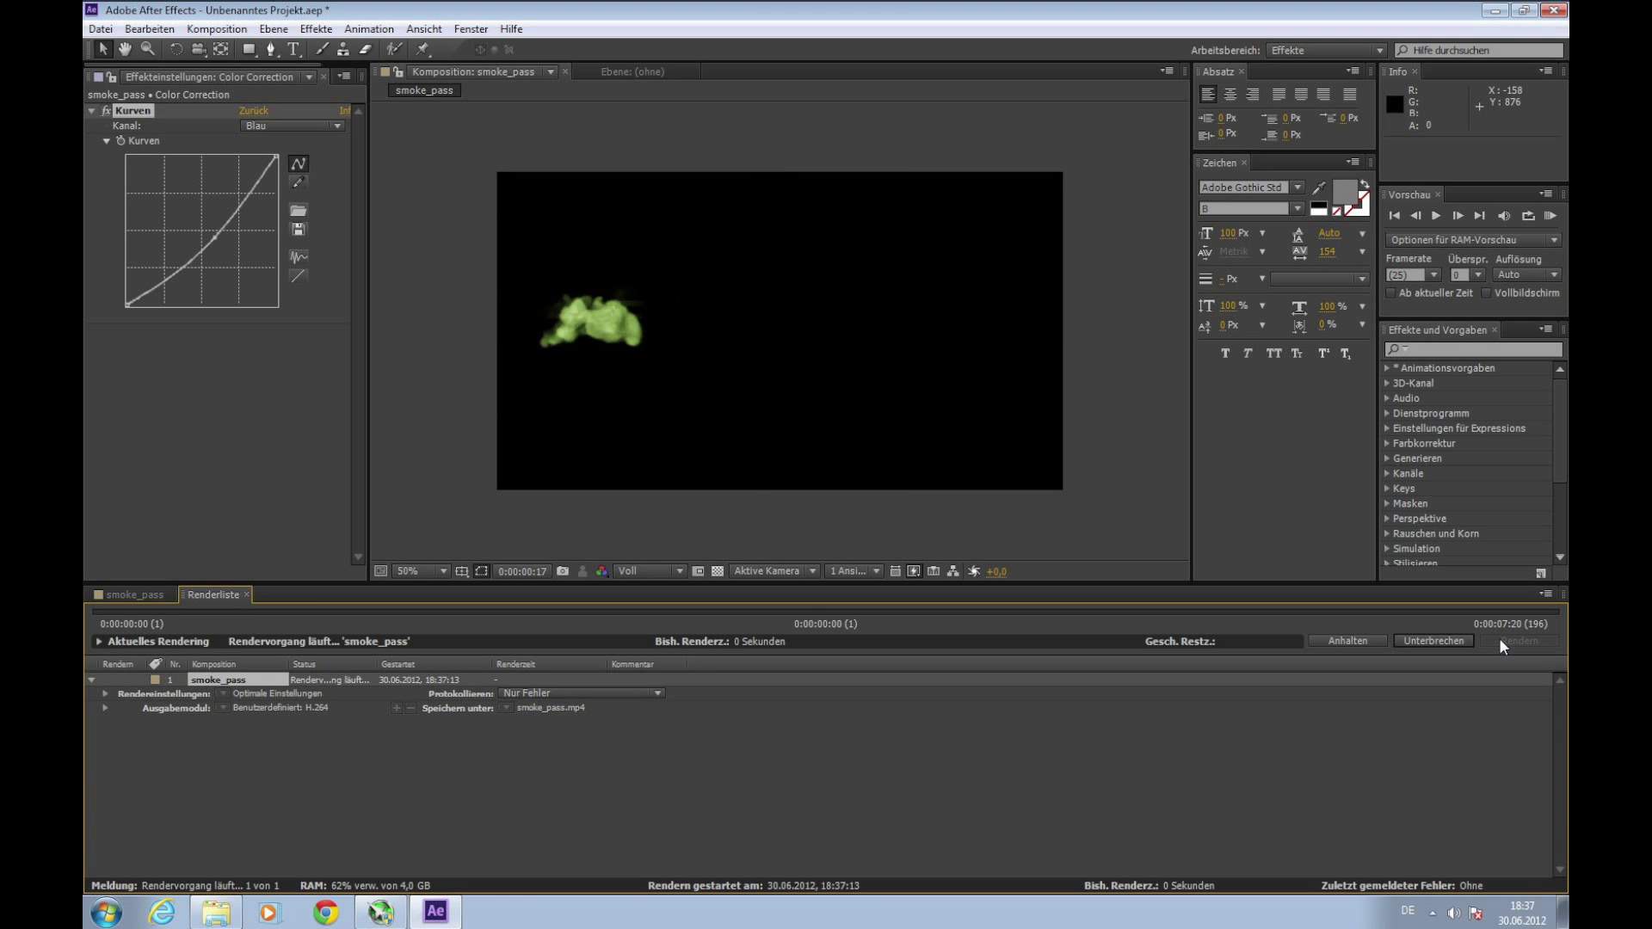